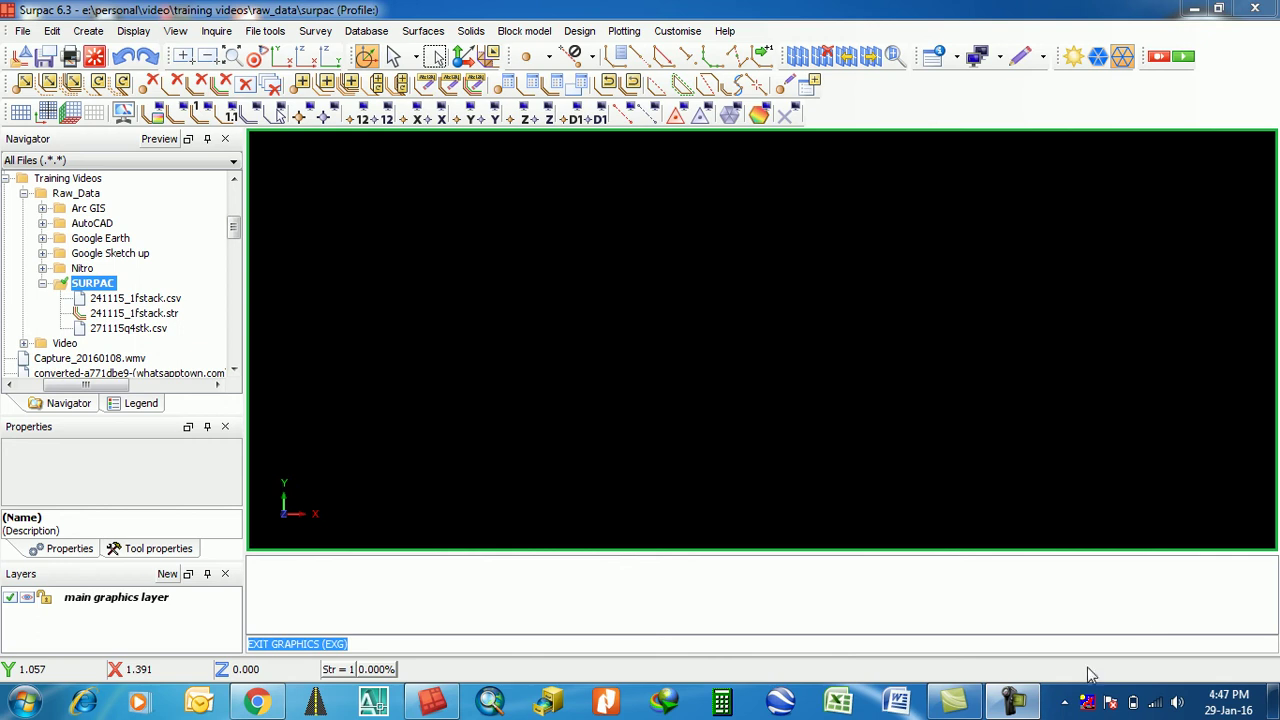
Digitise the upper arc of a string with five points, starting at its west end and descending toward the east.
mouse_move(1035, 698)
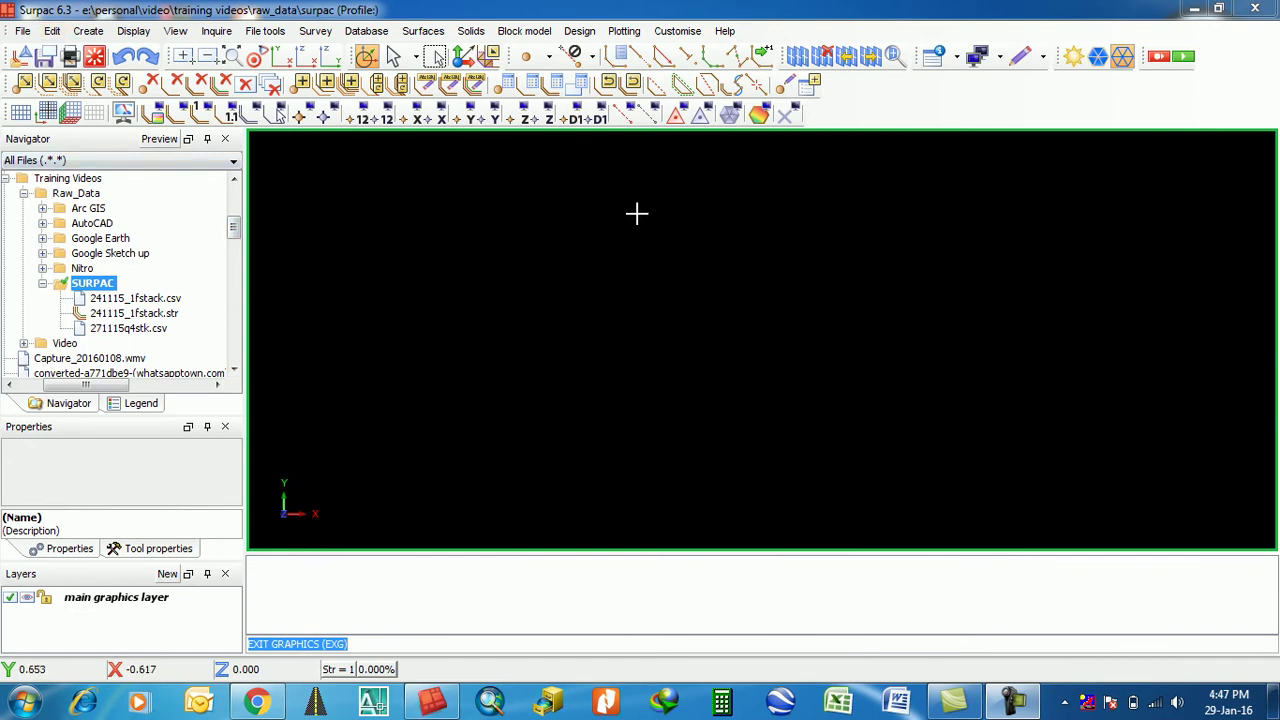
click(52, 31)
mouse_move(75, 75)
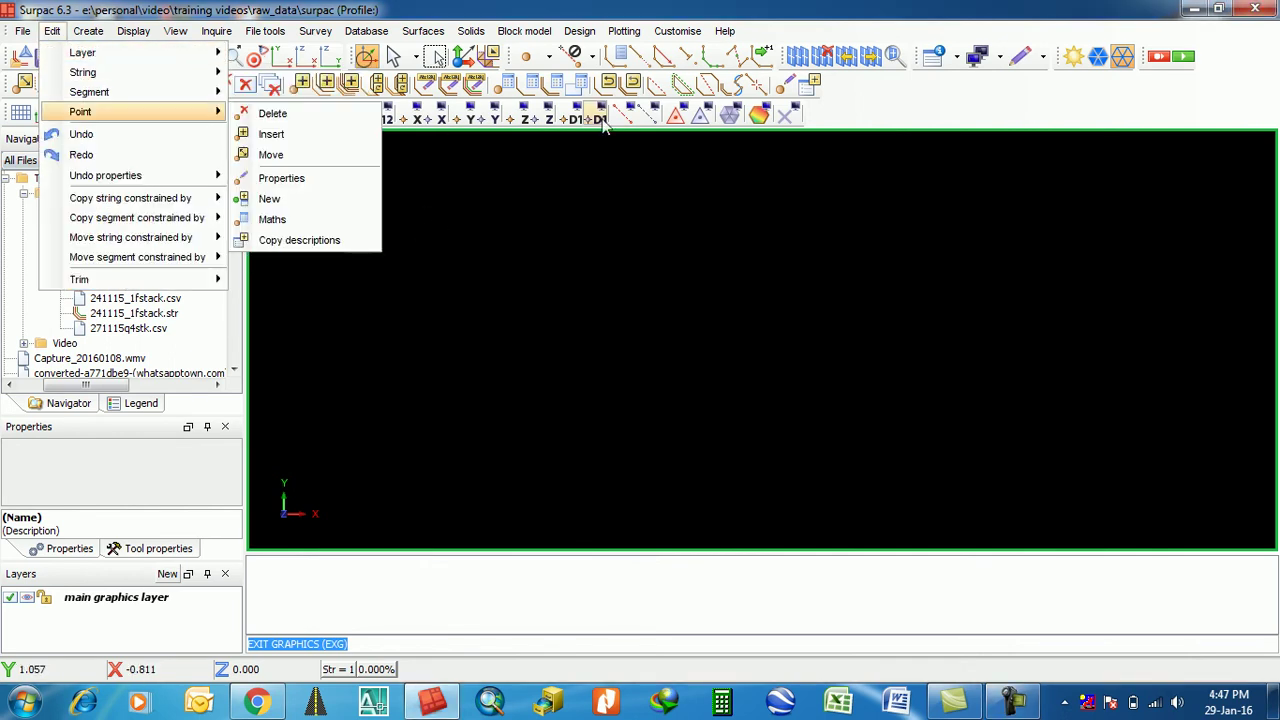
click(643, 62)
click(435, 329)
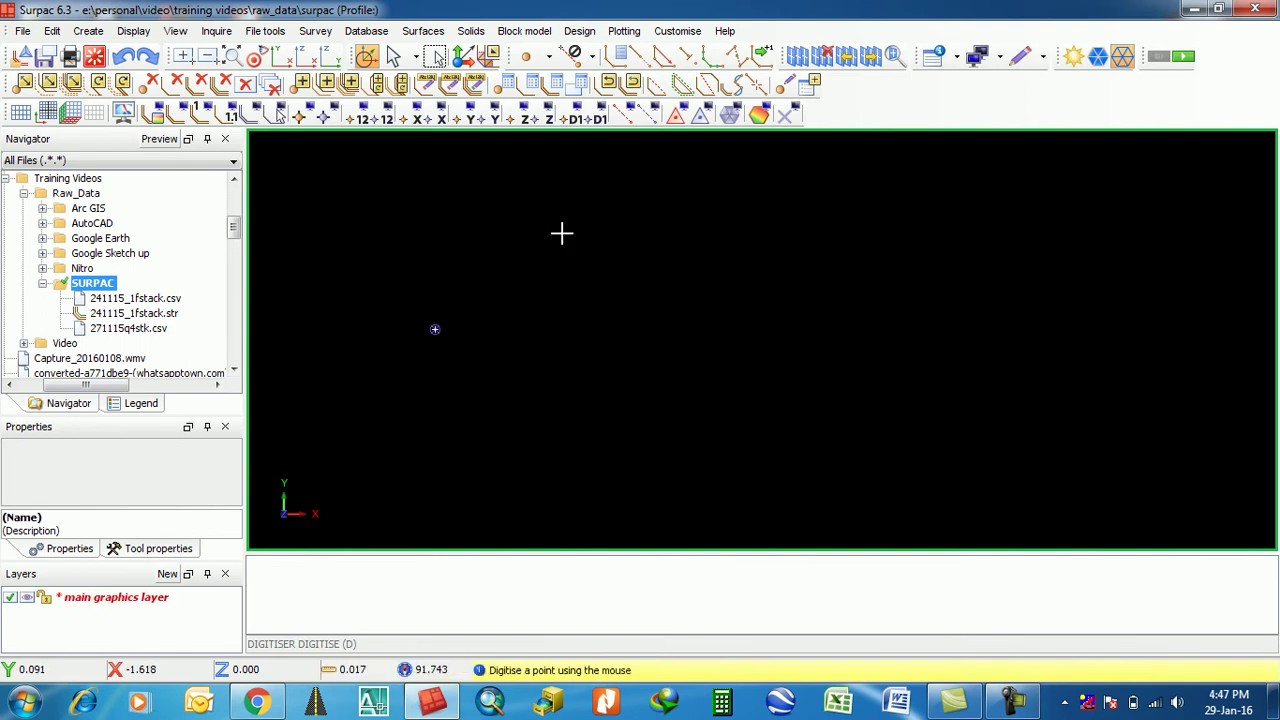
click(671, 219)
click(875, 238)
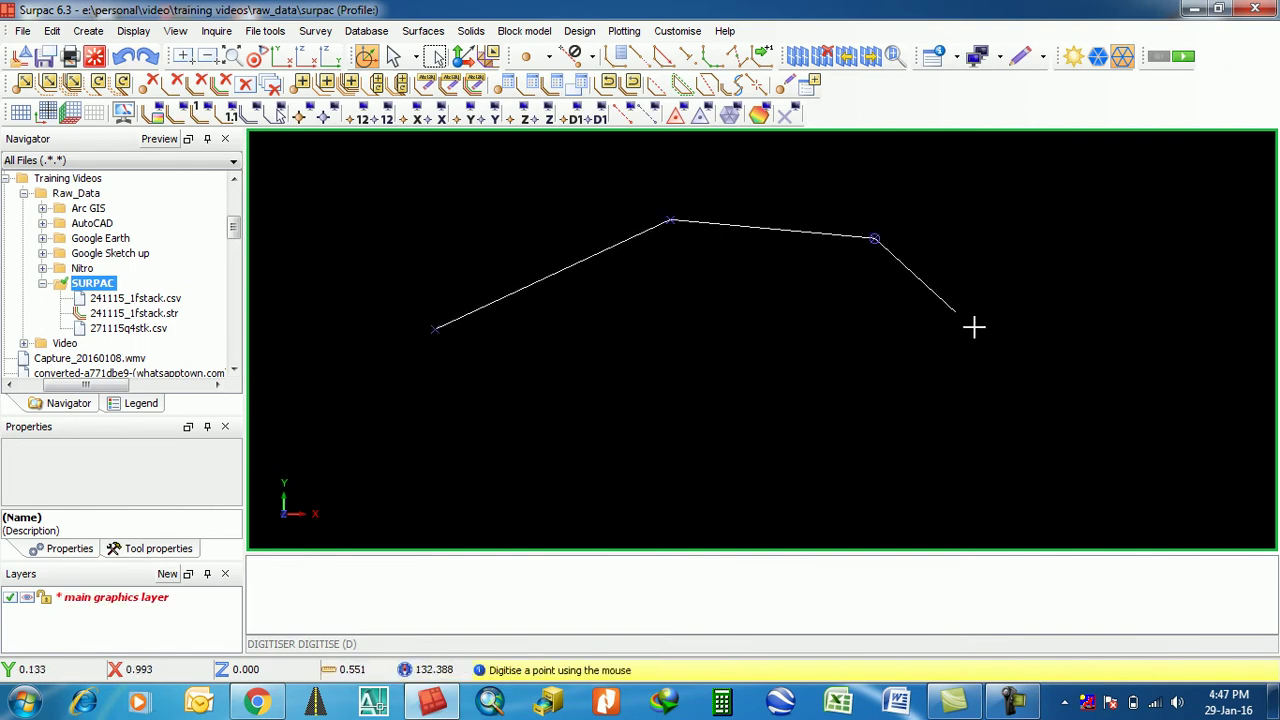
click(1042, 327)
click(1124, 411)
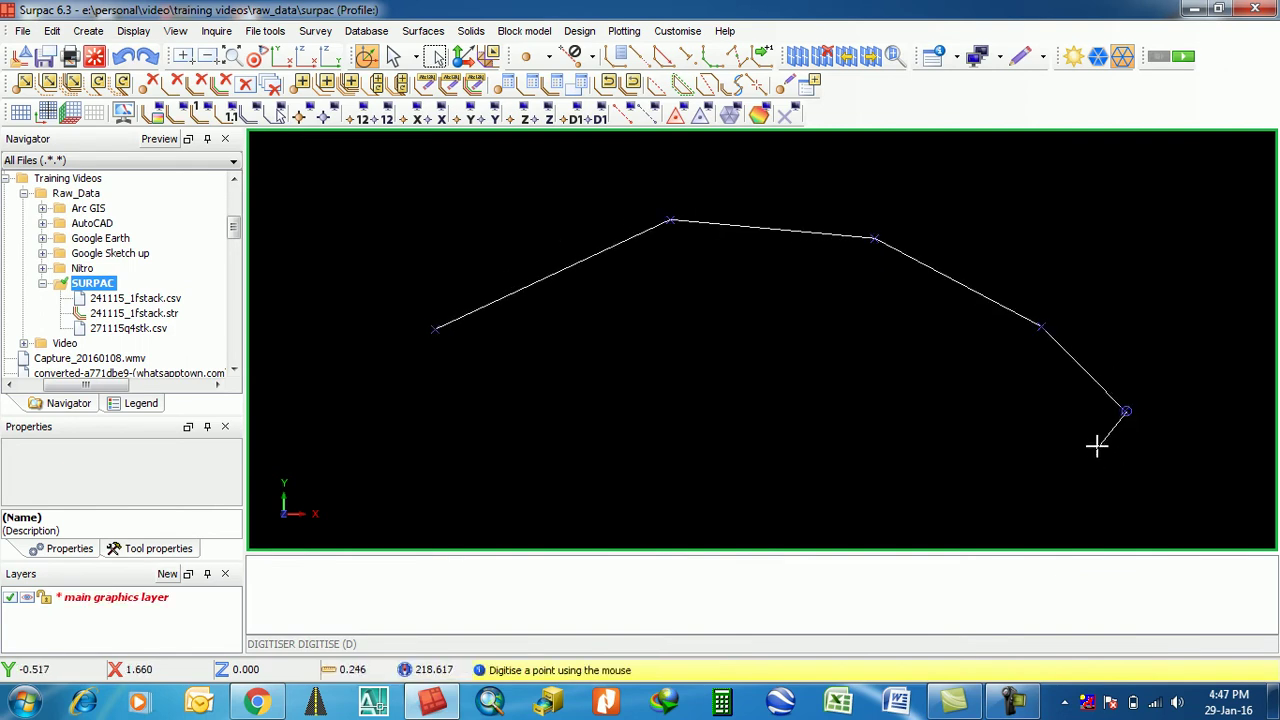
Continue the string back westward beneath the upper arc with seven points, forming the middle arc.
click(1099, 447)
click(948, 369)
click(813, 316)
click(698, 305)
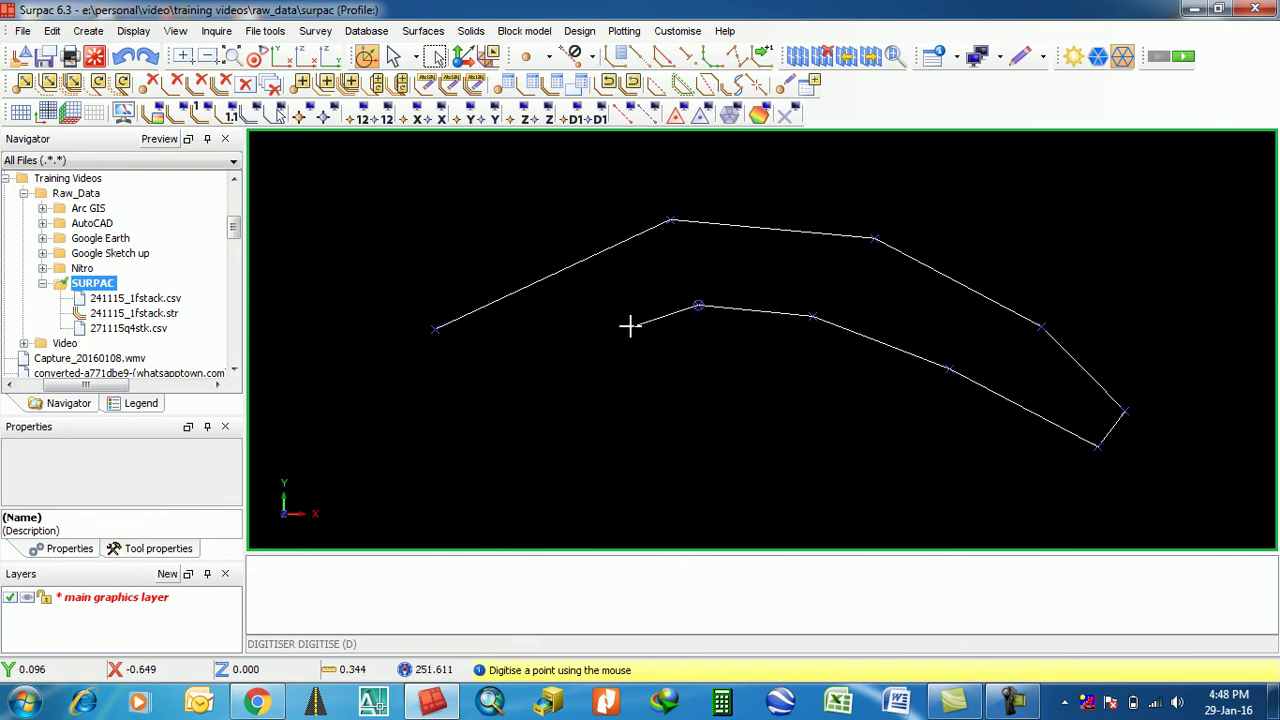
click(630, 327)
click(533, 359)
click(474, 383)
Continue the string eastward with seven points below the middle arc and finish digitising.
click(506, 432)
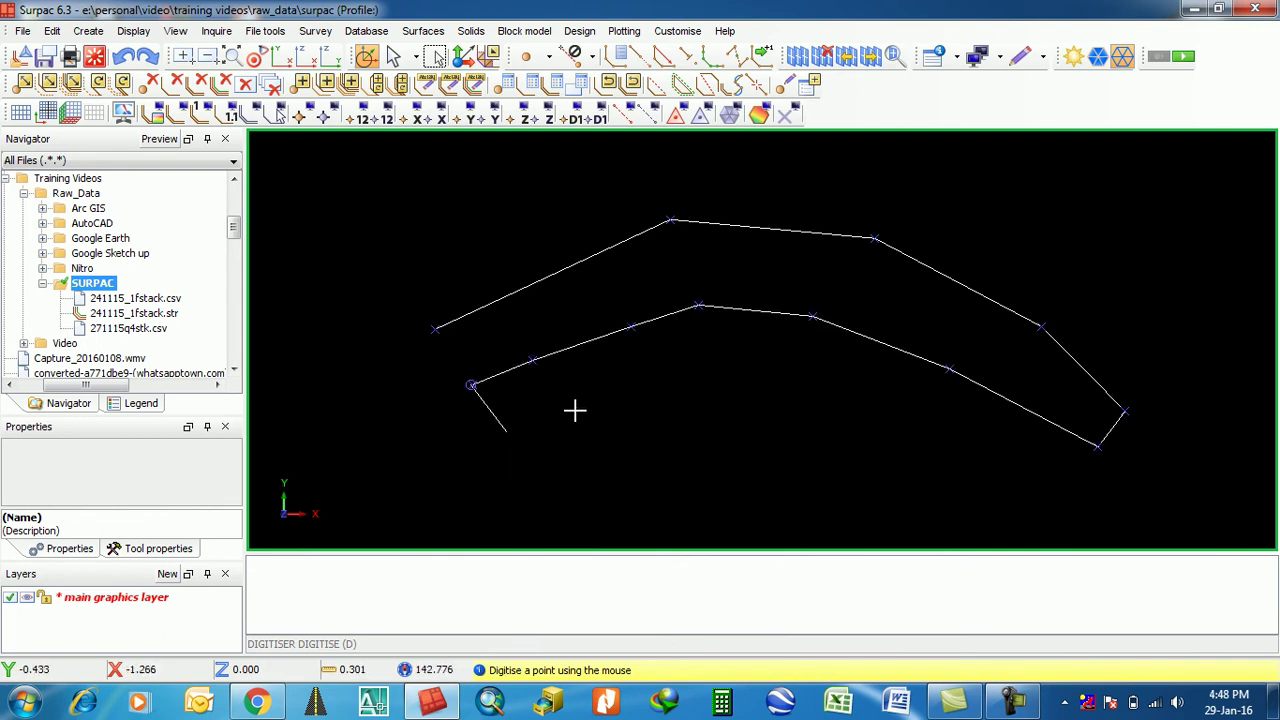
click(598, 385)
click(694, 353)
click(796, 353)
click(886, 392)
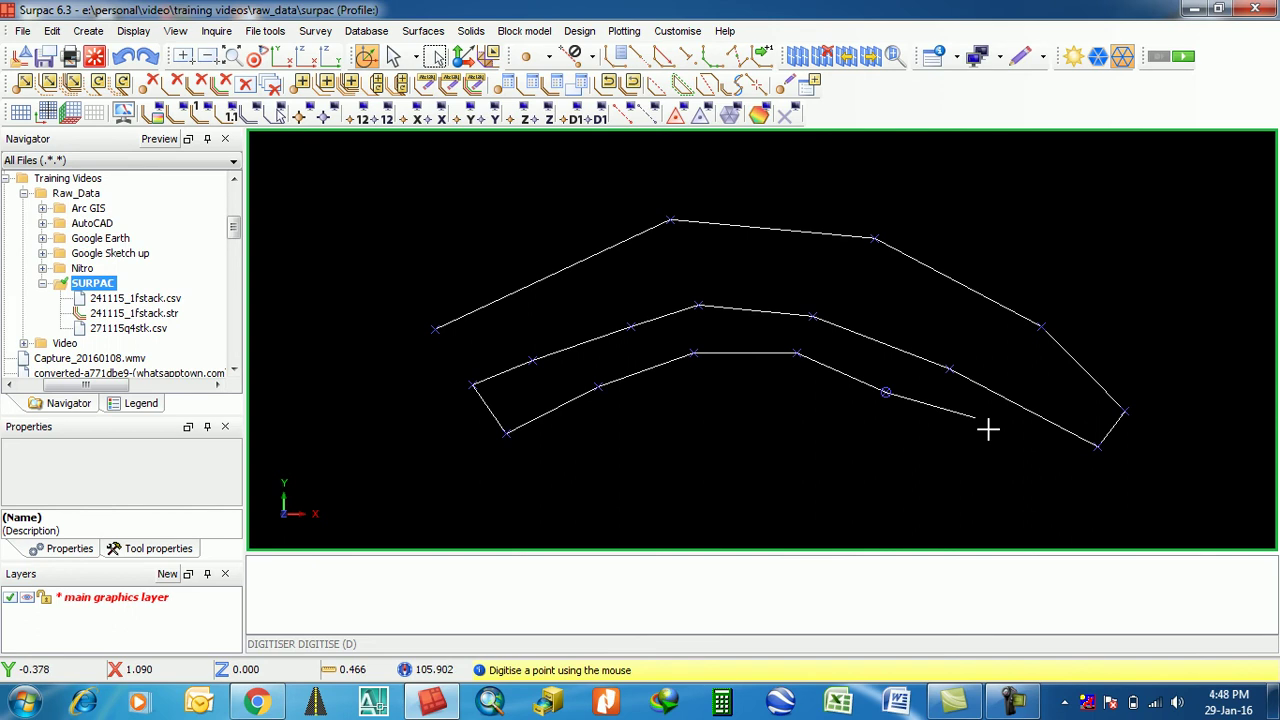
click(989, 430)
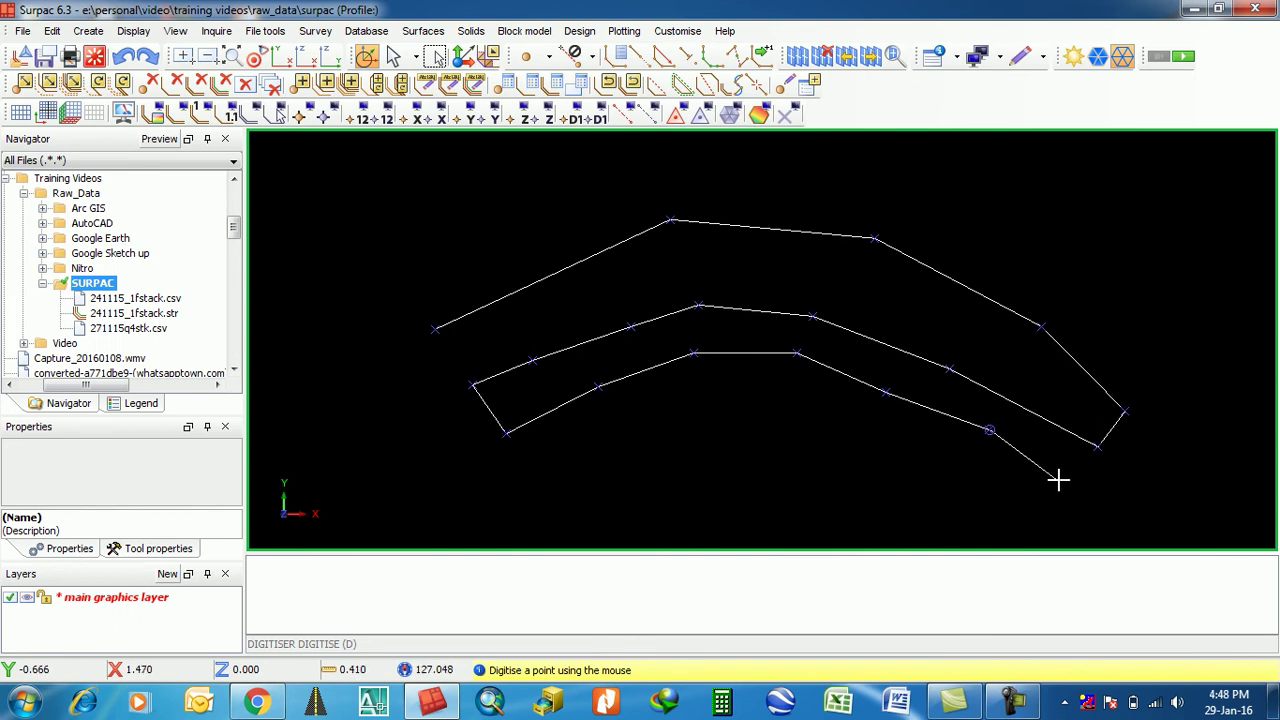
click(1058, 480)
key(Escape)
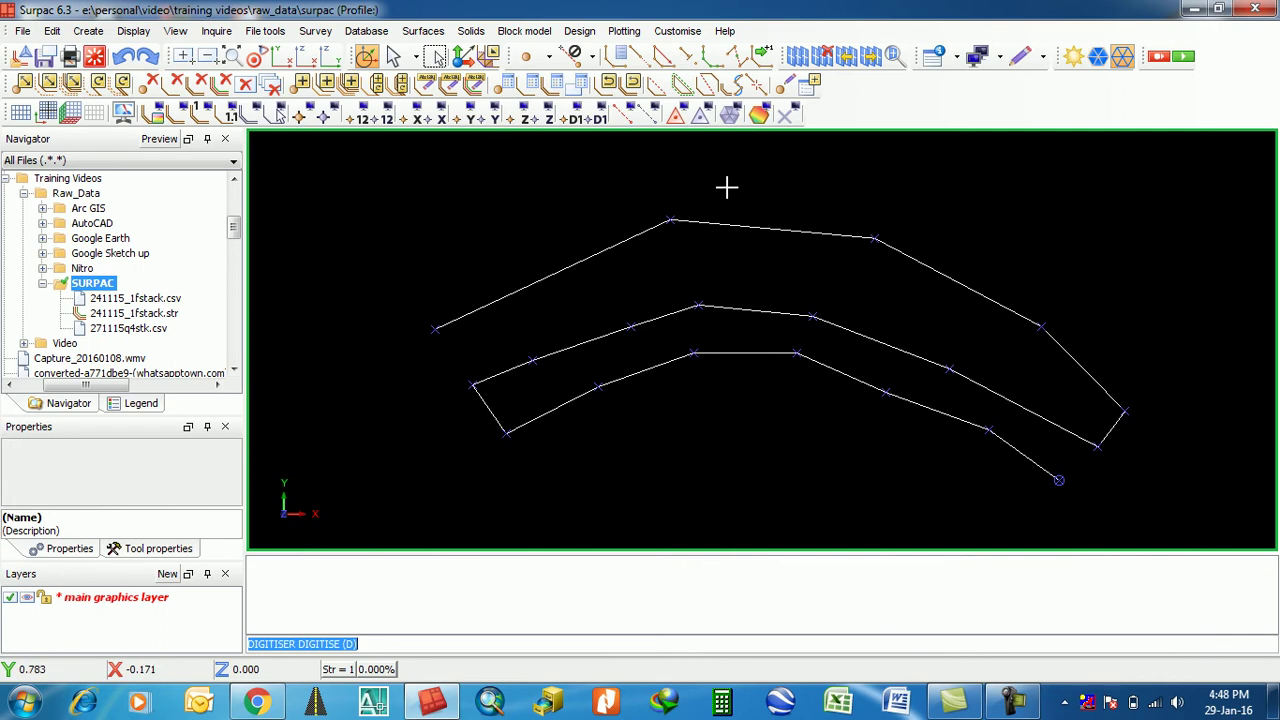
Break the two short connecting segments between the arcs to leave three separate lines, and erase the temporary markers.
click(760, 84)
click(494, 413)
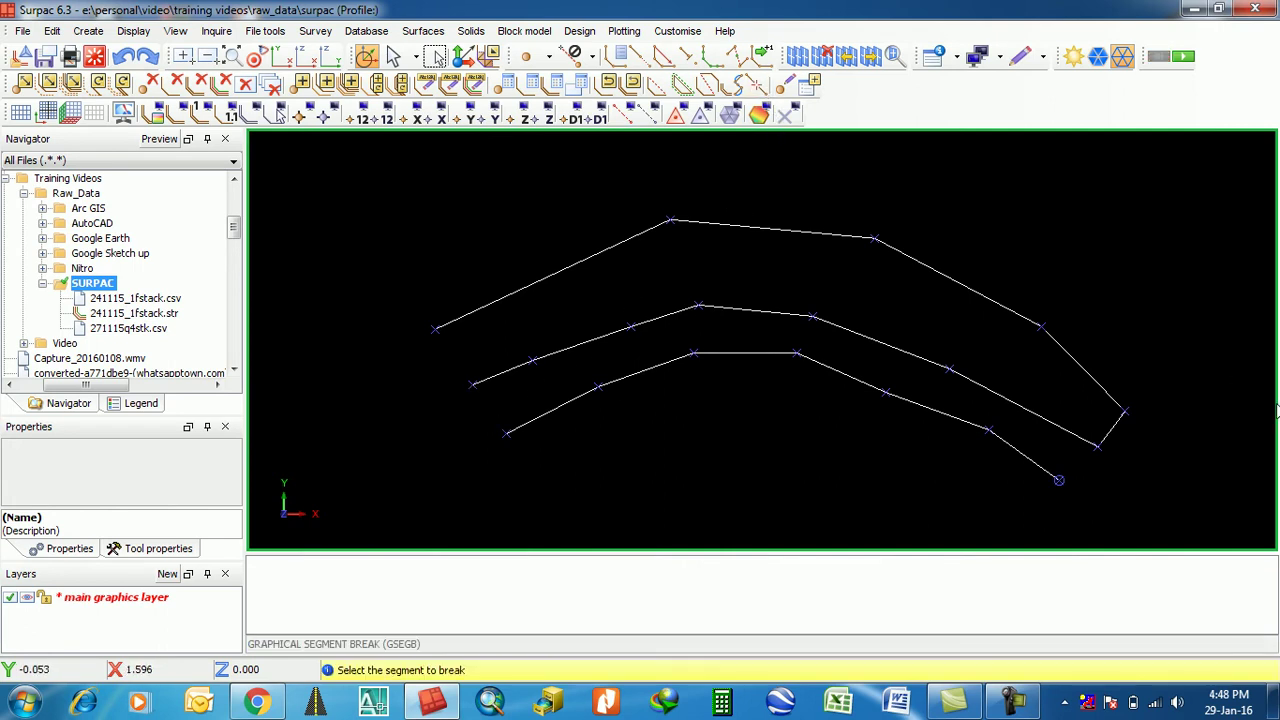
click(1112, 426)
click(795, 117)
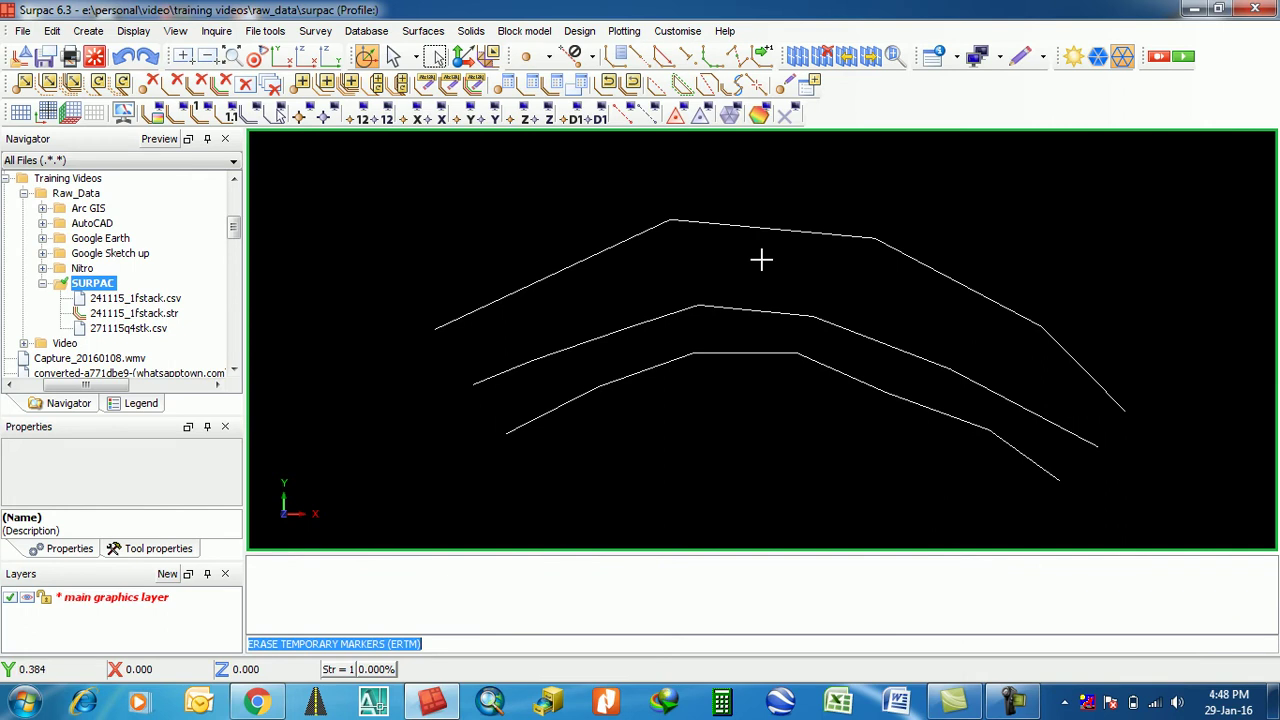
Renumber the string containing the three arcs with the String Renumber function.
click(52, 31)
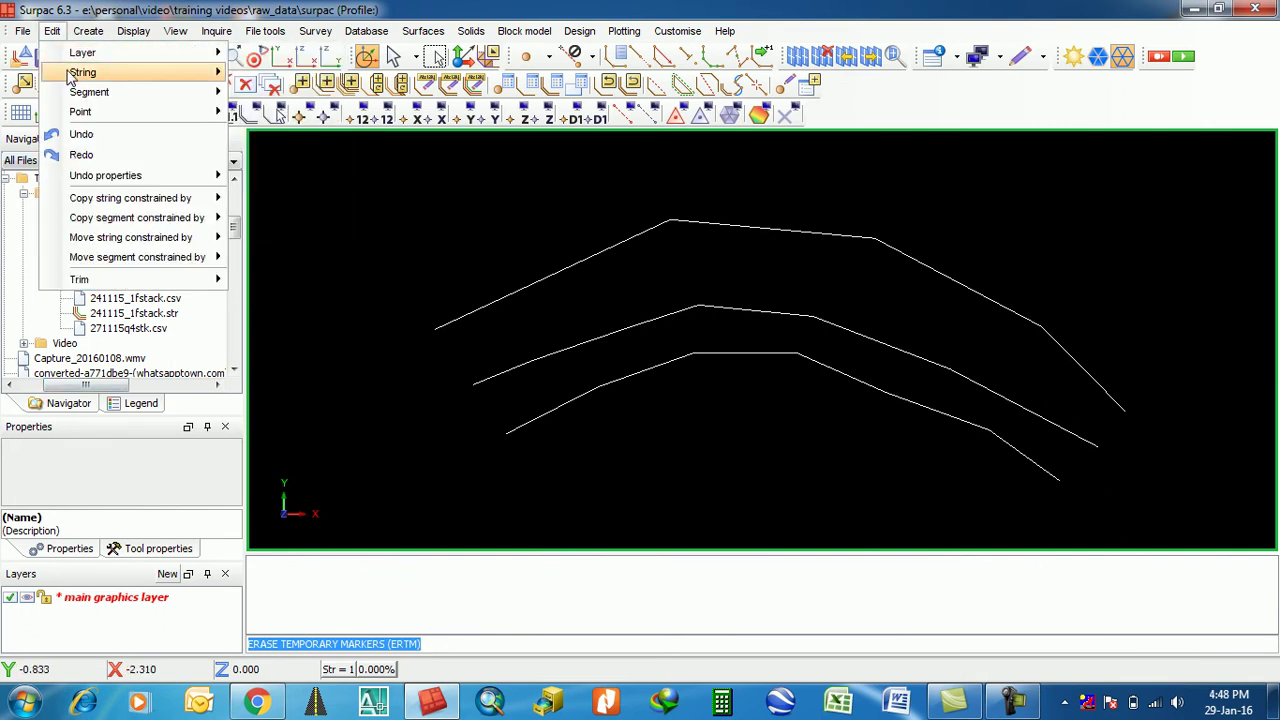
mouse_move(72, 74)
click(278, 76)
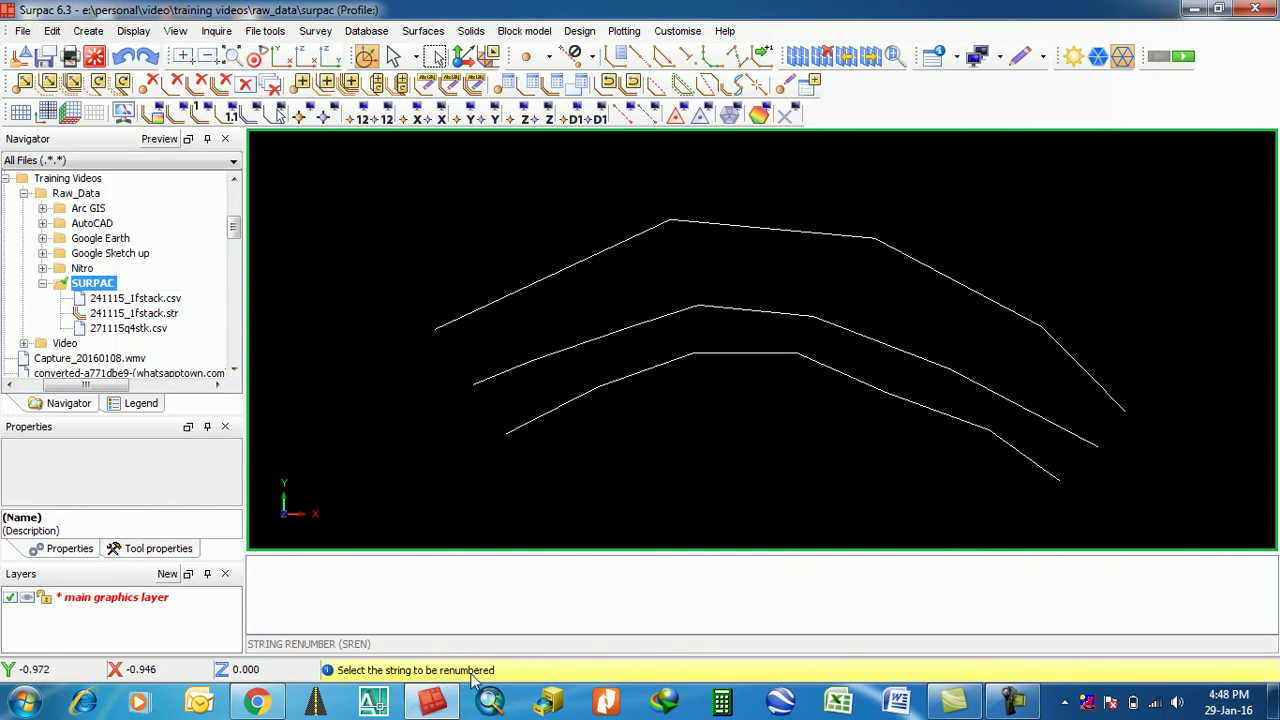
click(690, 220)
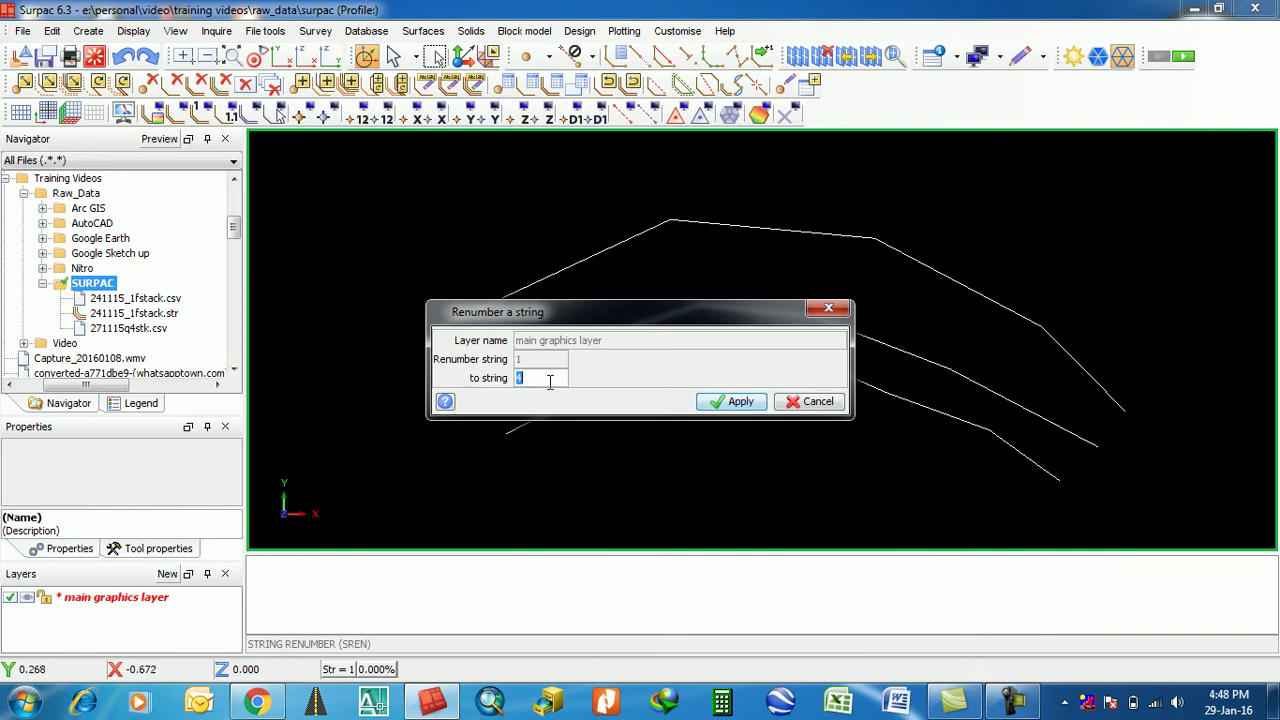
click(716, 409)
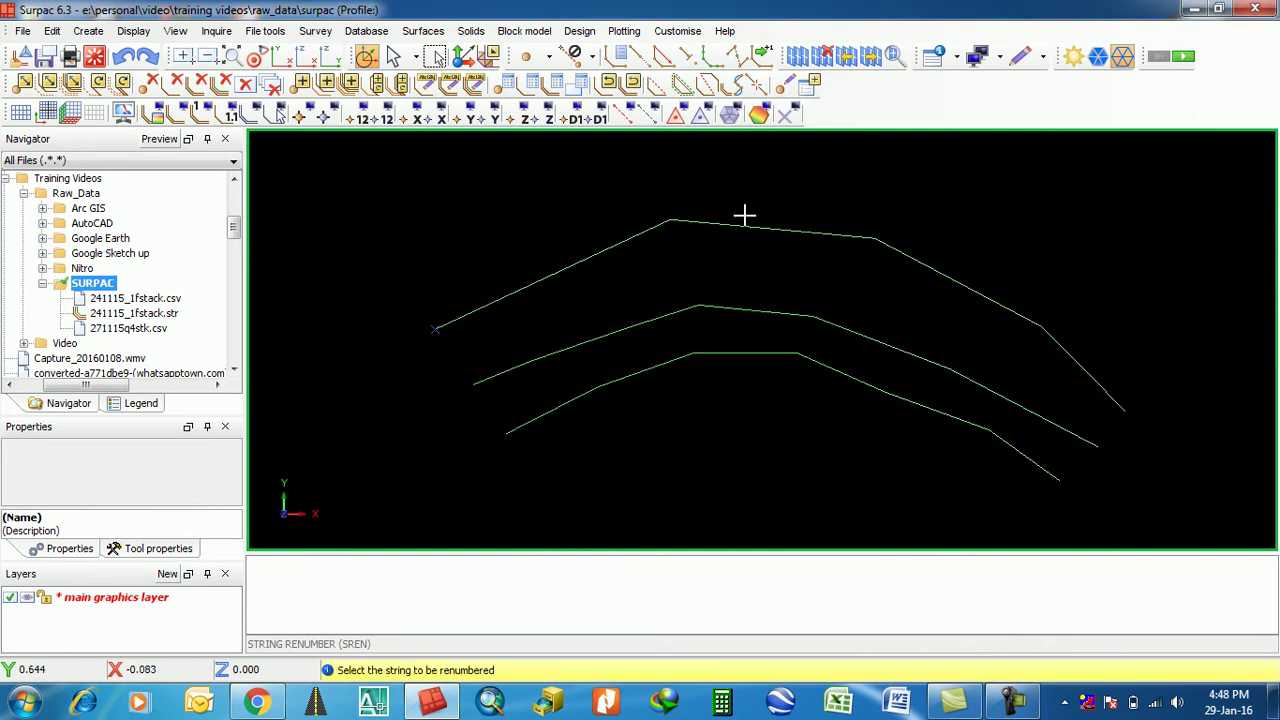
click(786, 357)
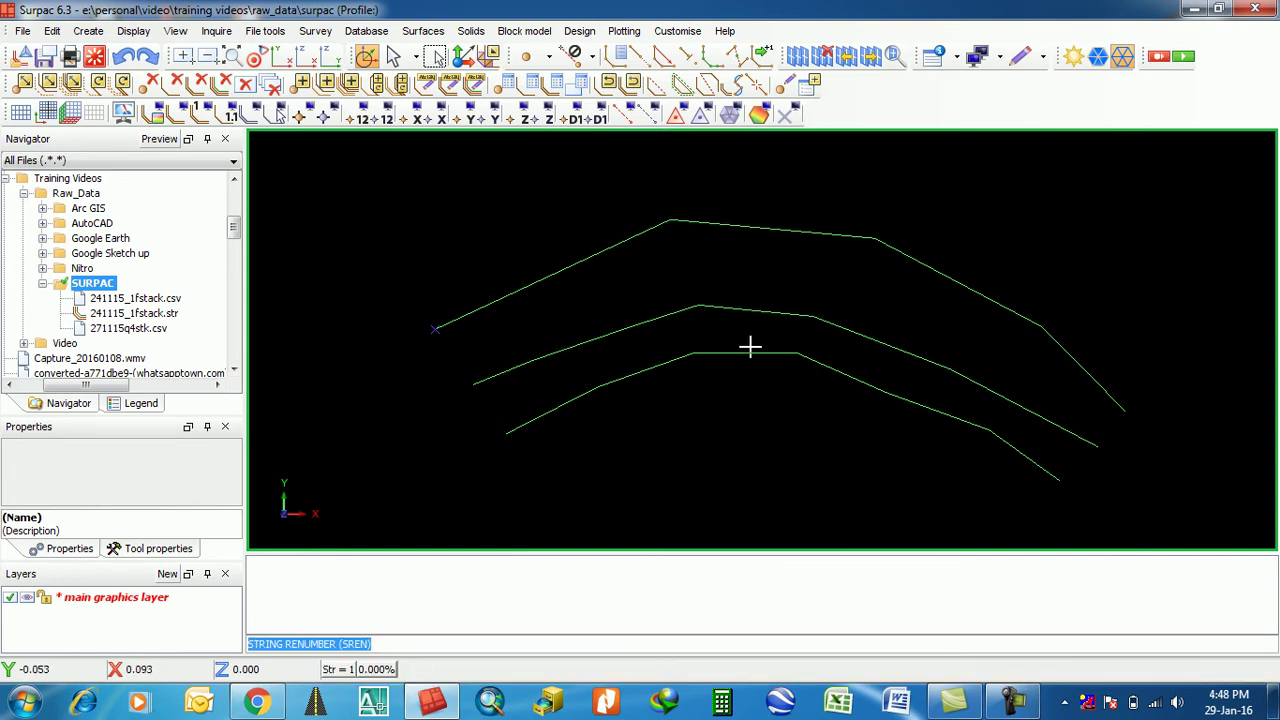
Try a string range renumbering from 1,2 to 3,4 on the main graphics layer.
click(52, 34)
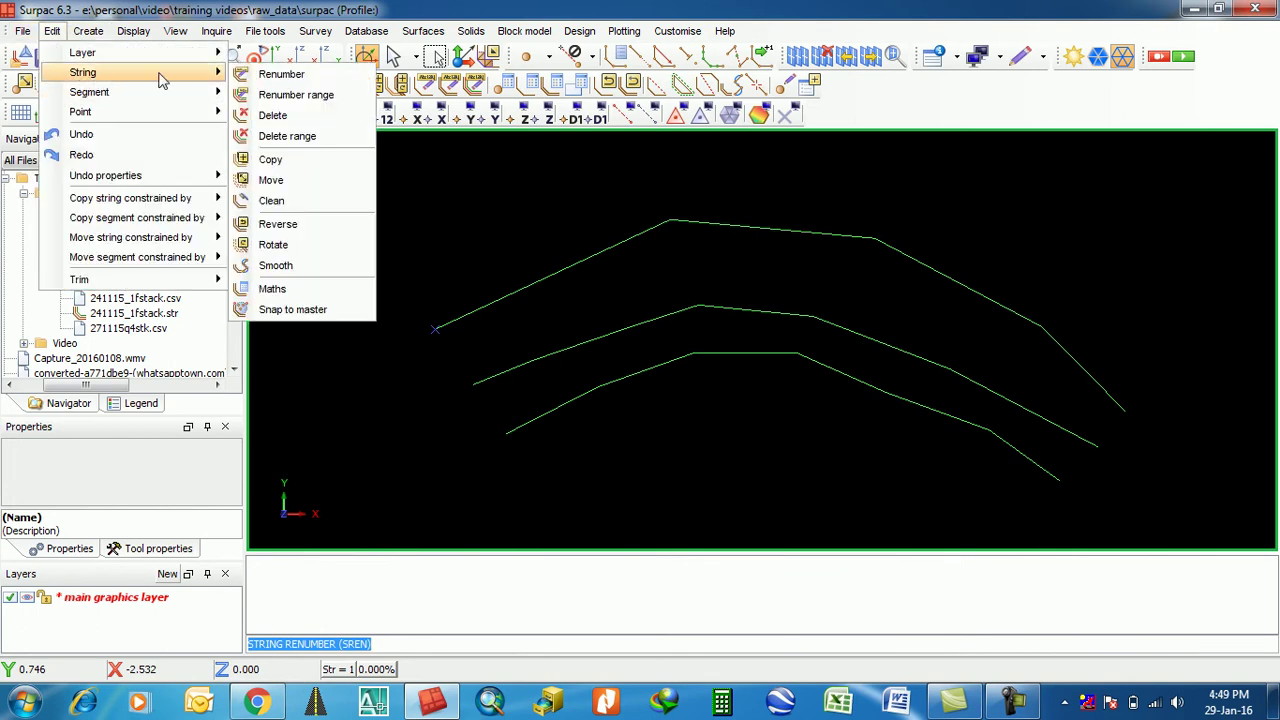
click(279, 97)
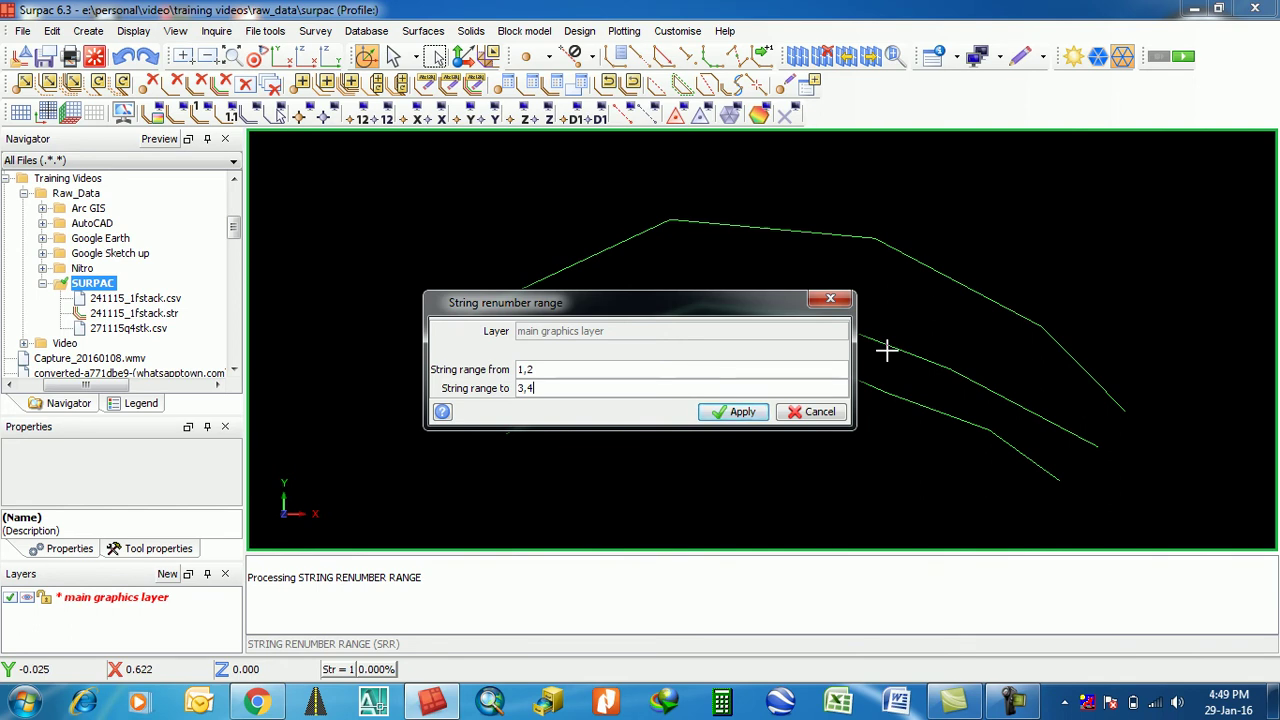
click(820, 412)
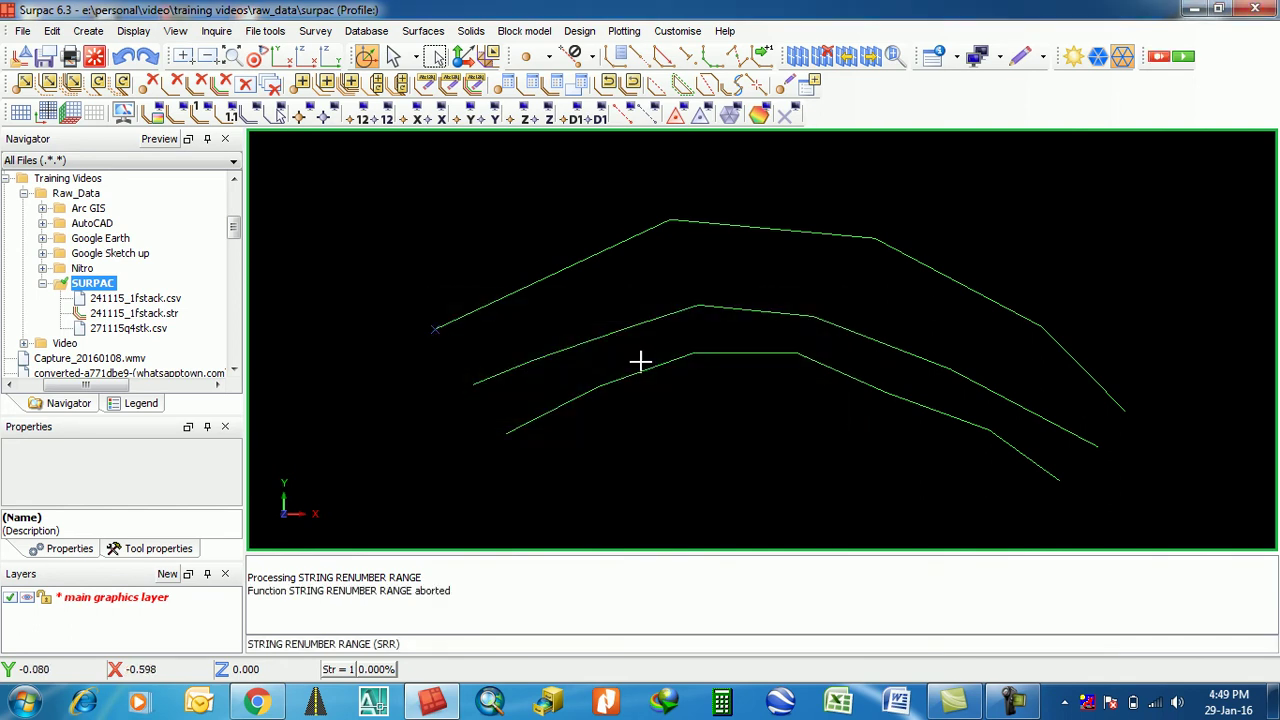
Delete the string containing the three arcs with the String Delete function.
click(52, 31)
mouse_move(120, 72)
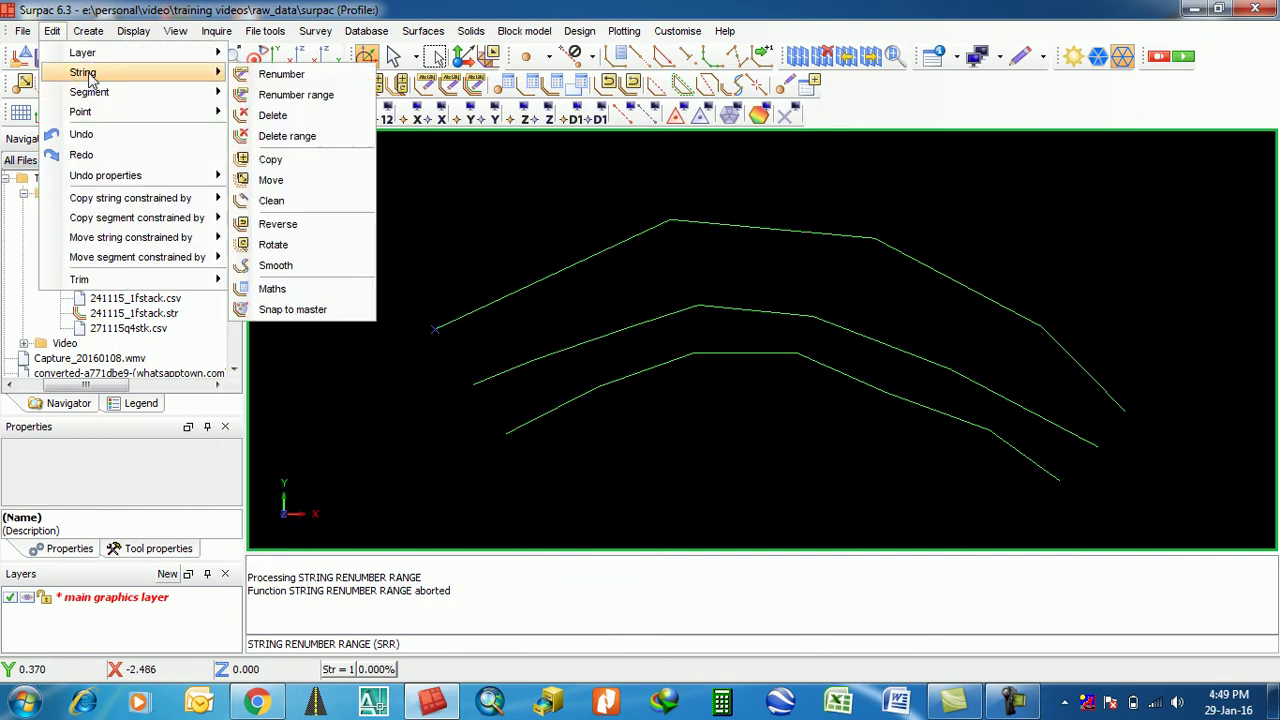
click(272, 115)
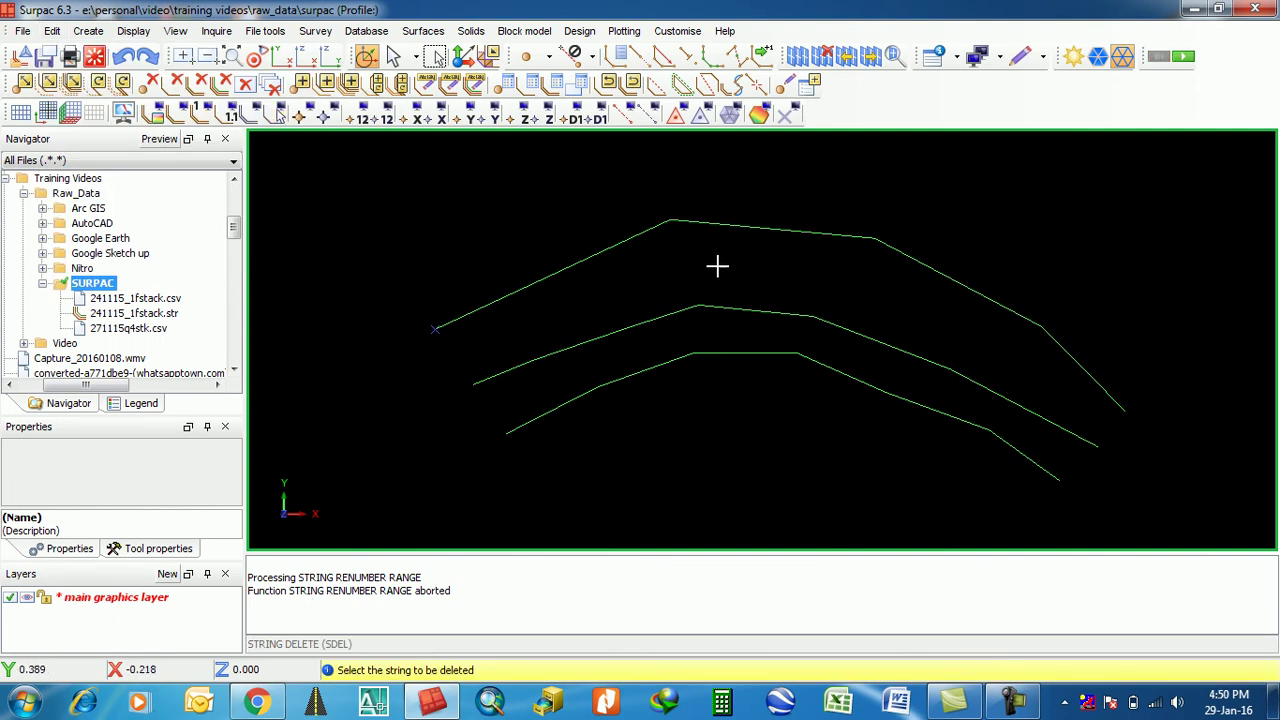
click(716, 225)
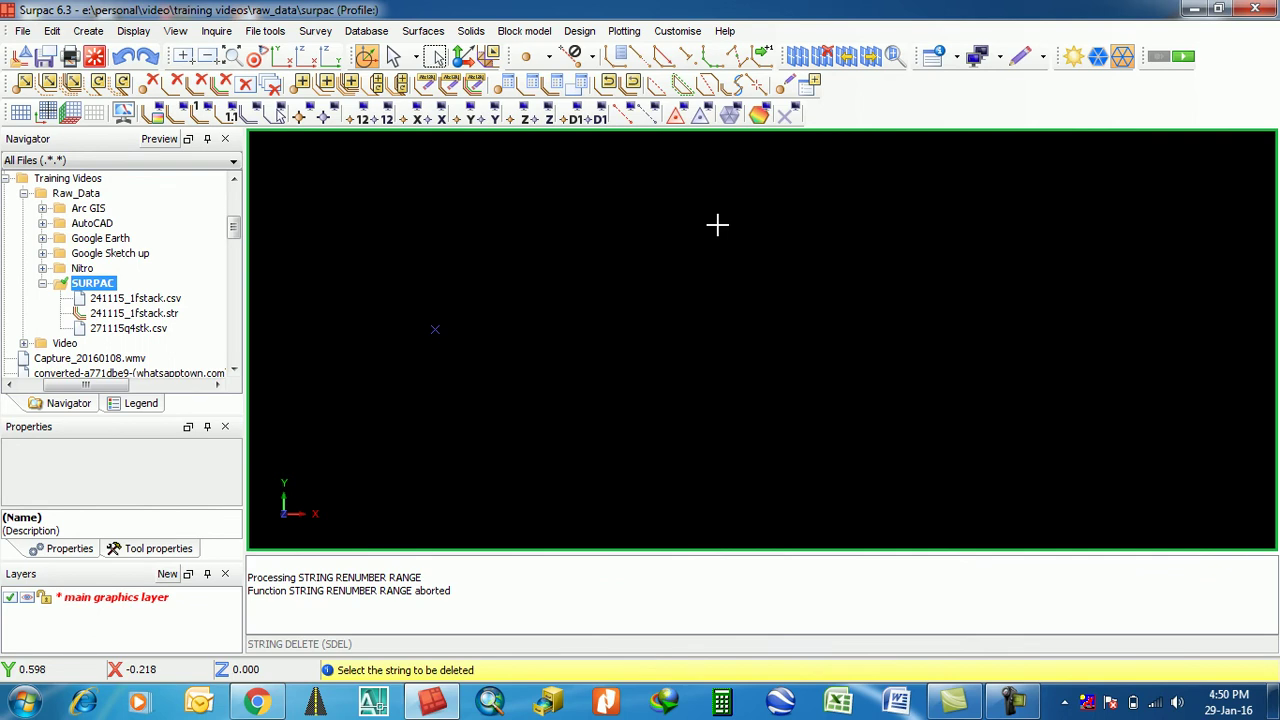
key(Escape)
Clear the message window and reset the graphics workspace without saving the changes.
right_click(535, 578)
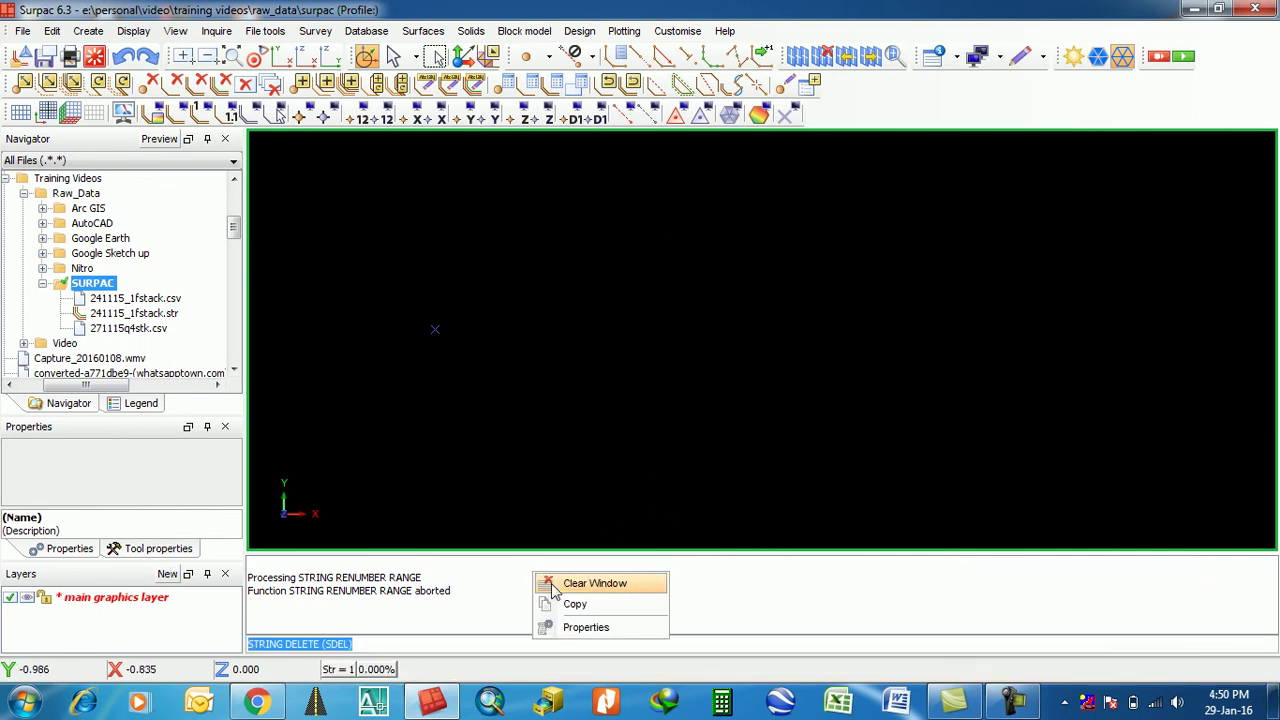
click(554, 586)
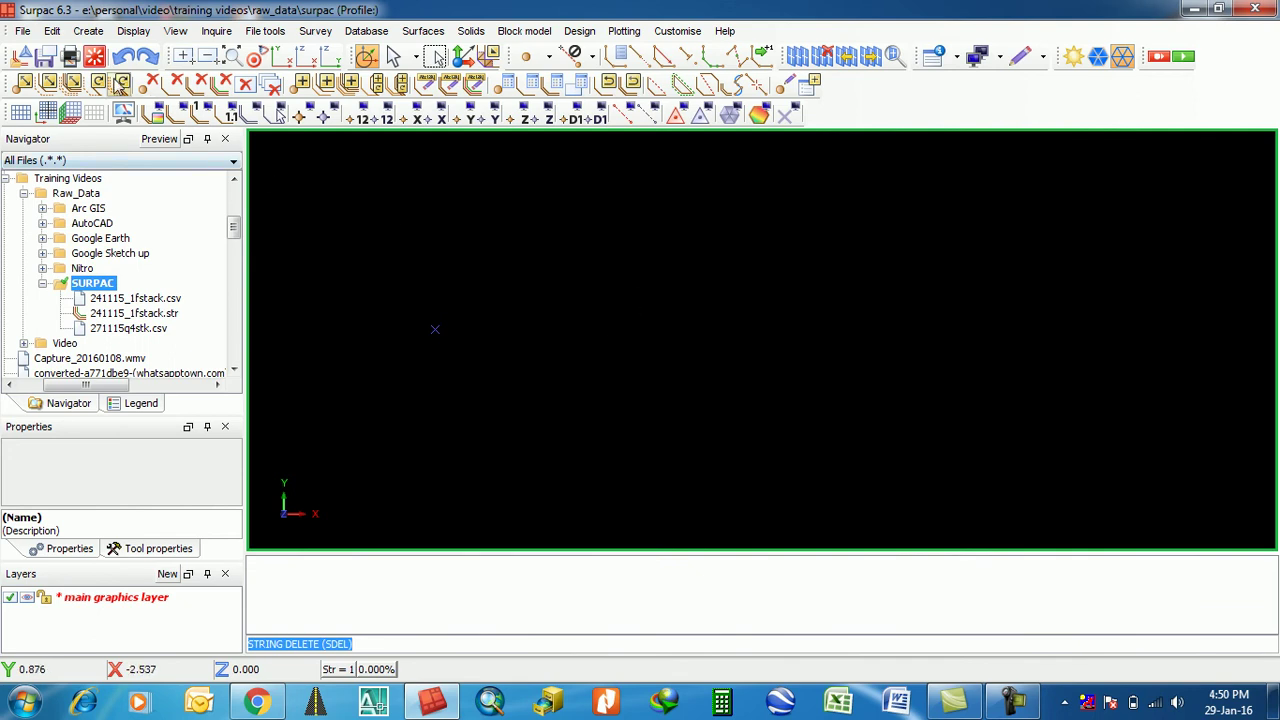
click(94, 56)
click(630, 436)
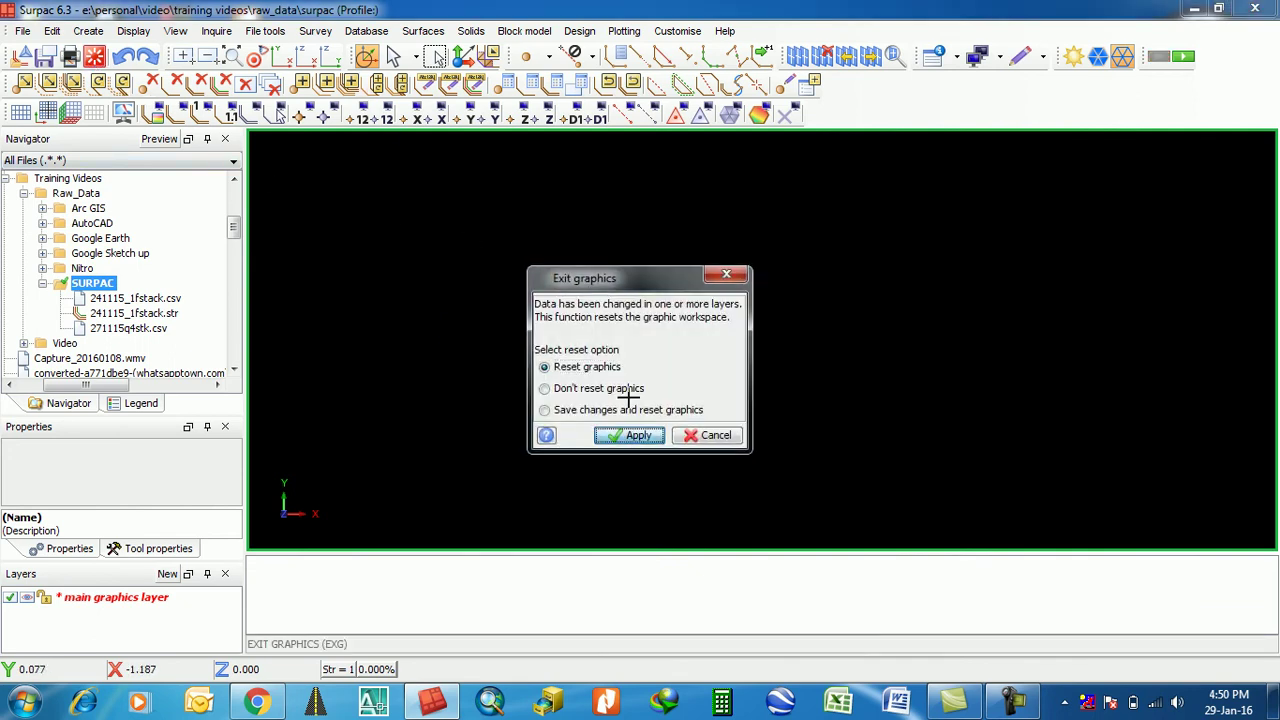
Digitise a new arched string with five points running from west to east.
click(640, 60)
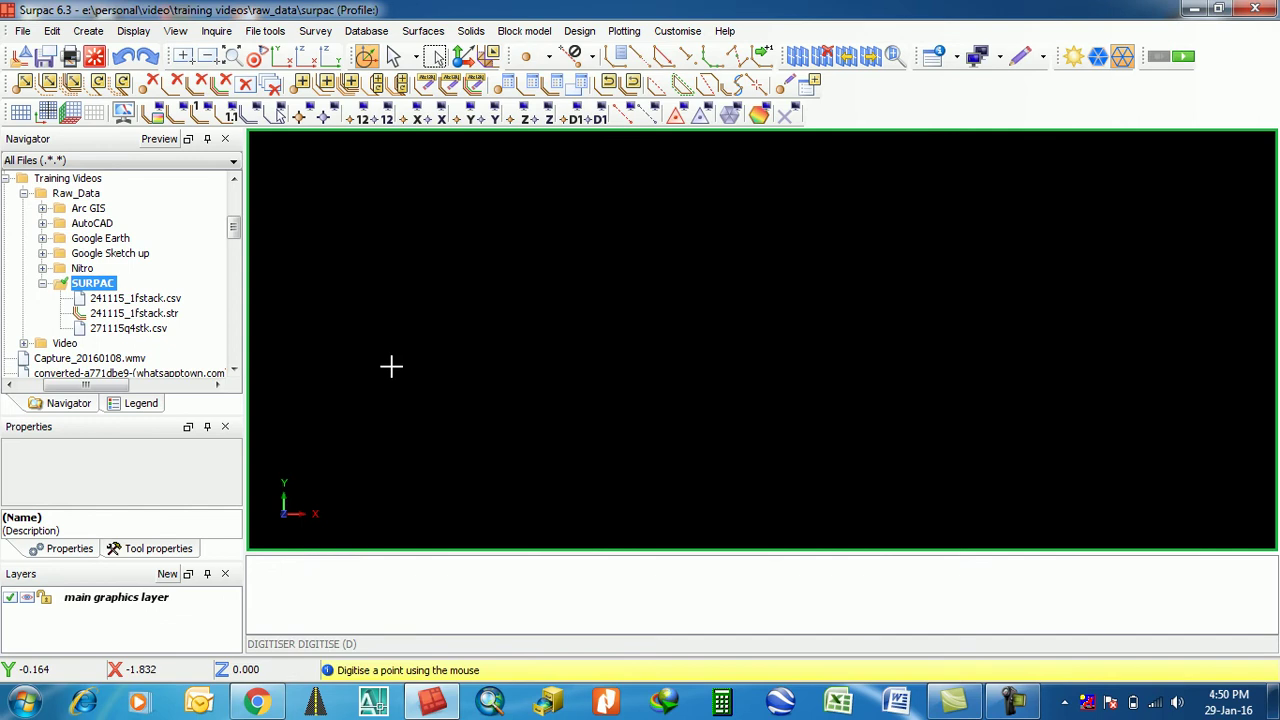
click(414, 346)
click(640, 213)
click(884, 228)
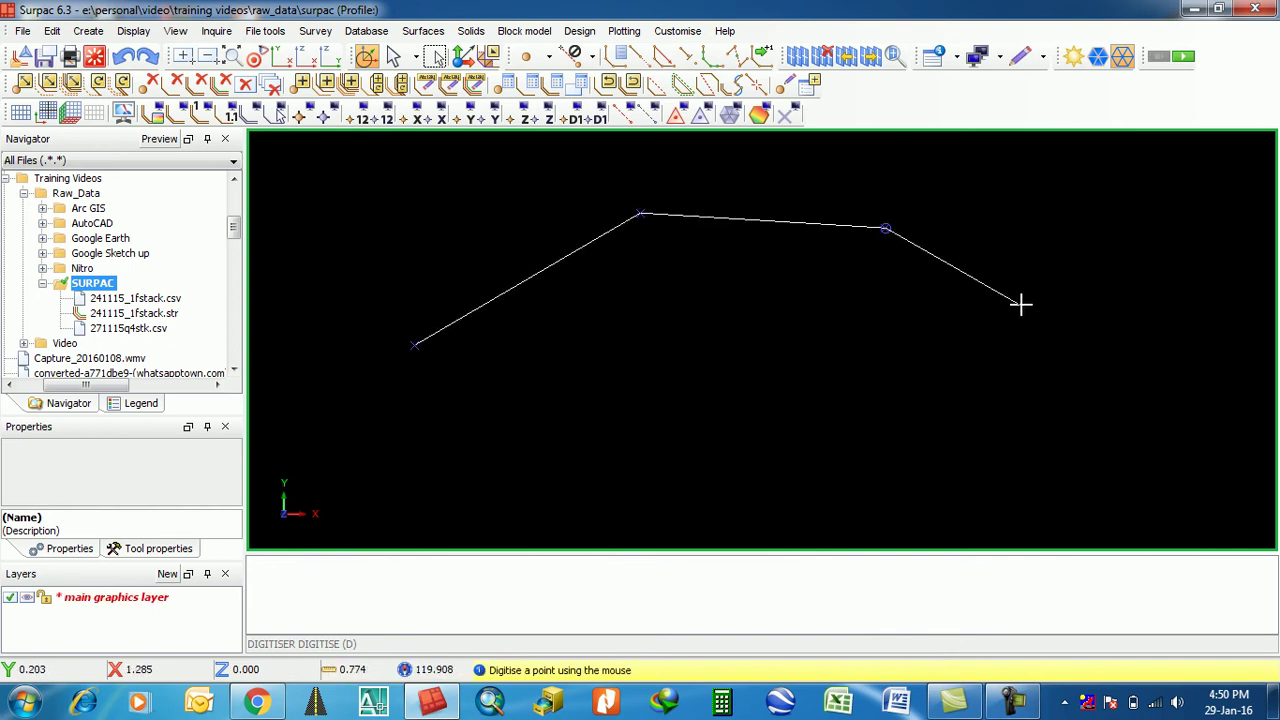
click(1021, 304)
click(1086, 404)
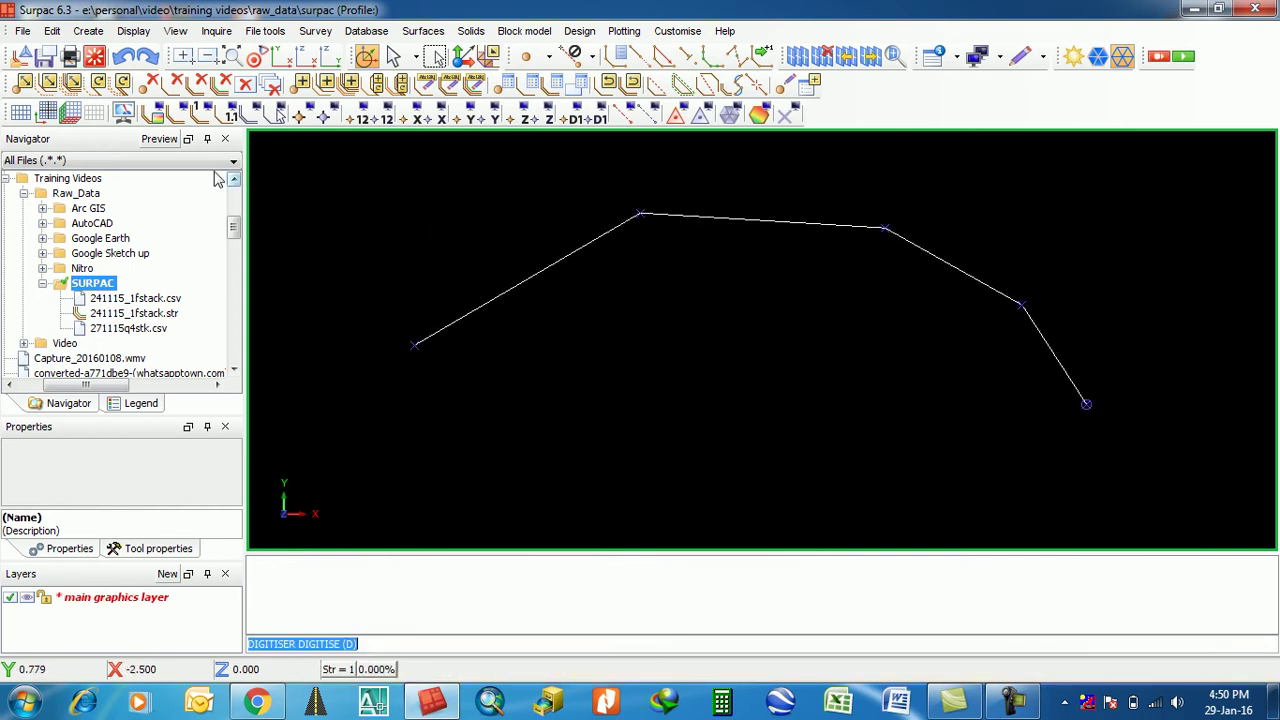
Delete the string range 1,2,3 from the main graphics layer.
click(52, 31)
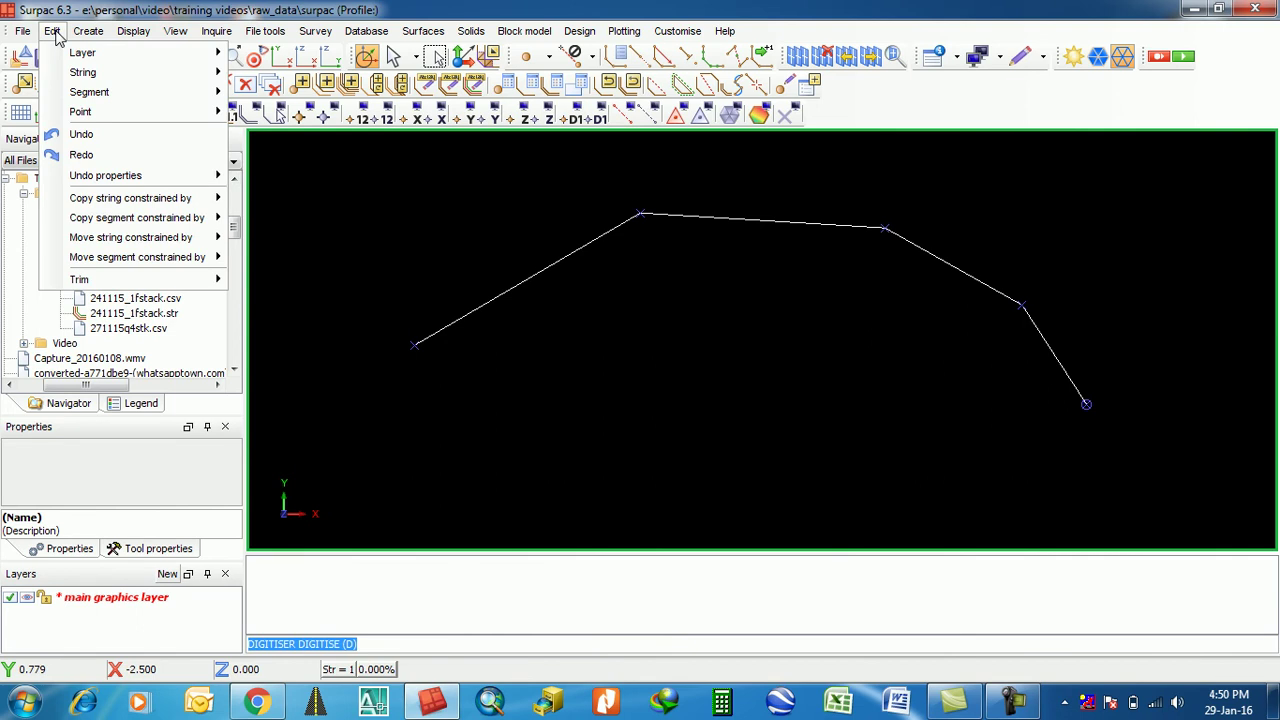
mouse_move(95, 72)
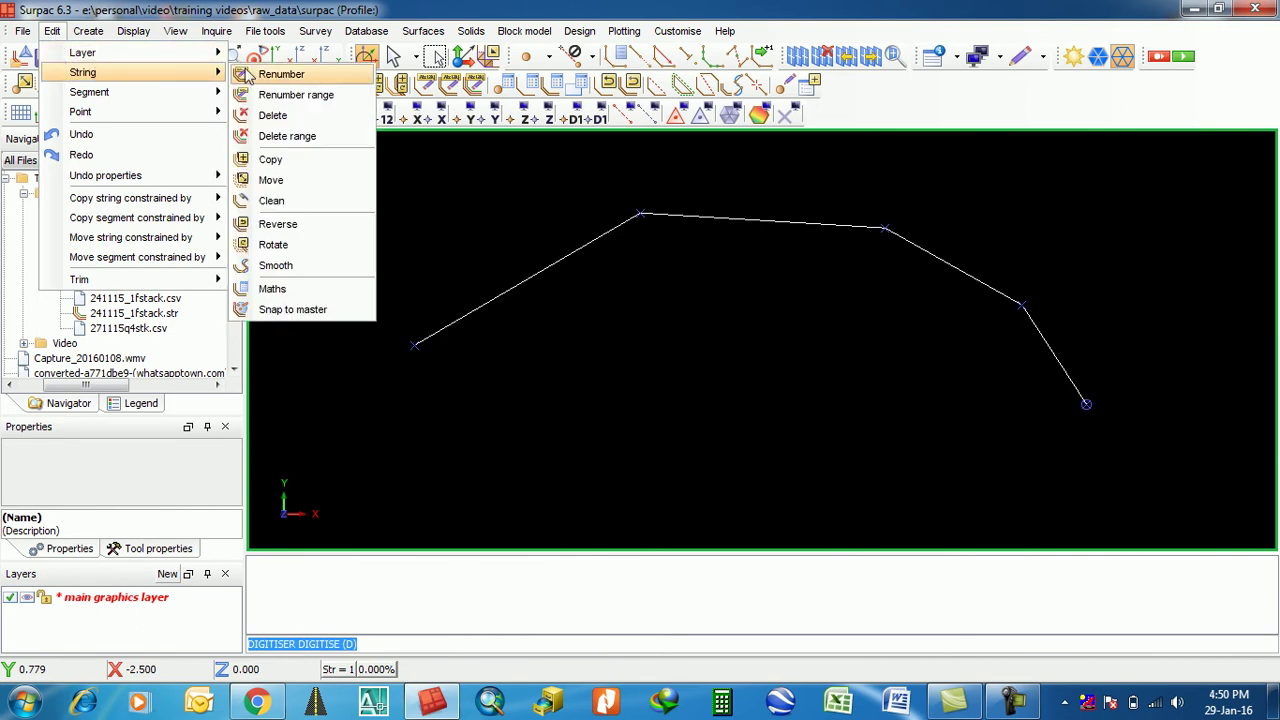
click(283, 141)
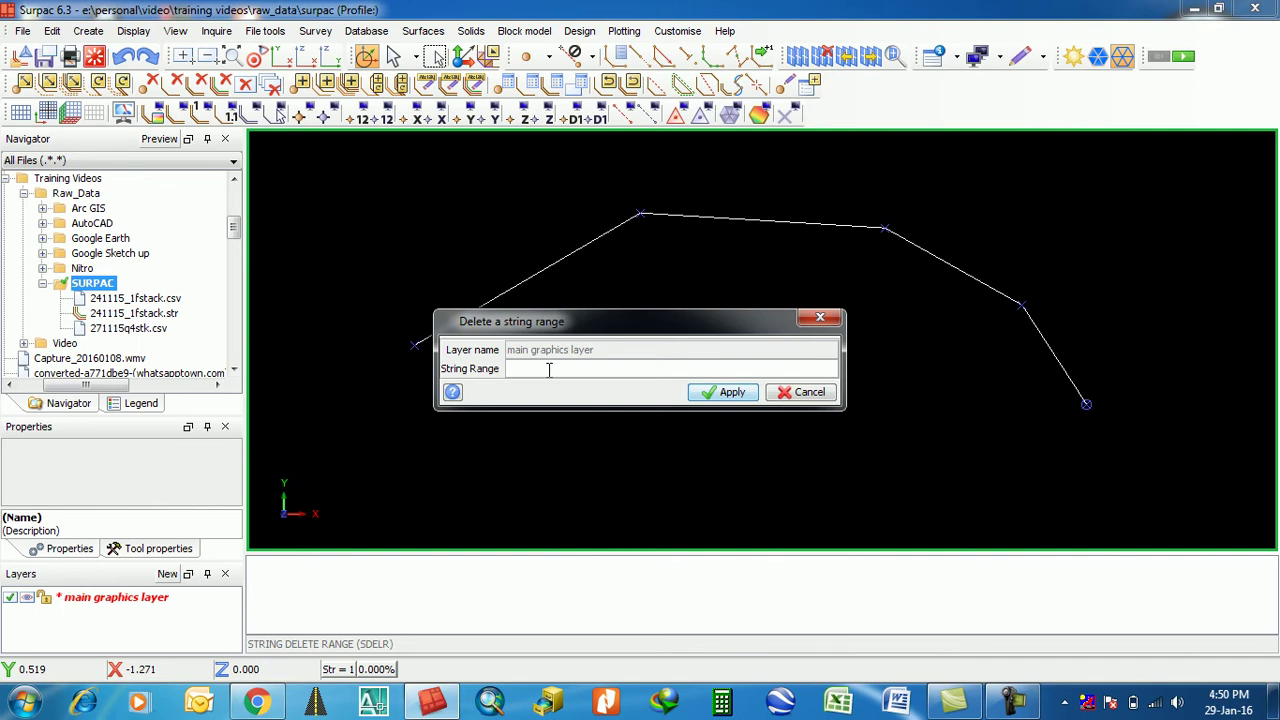
text(1,2,3)
click(745, 392)
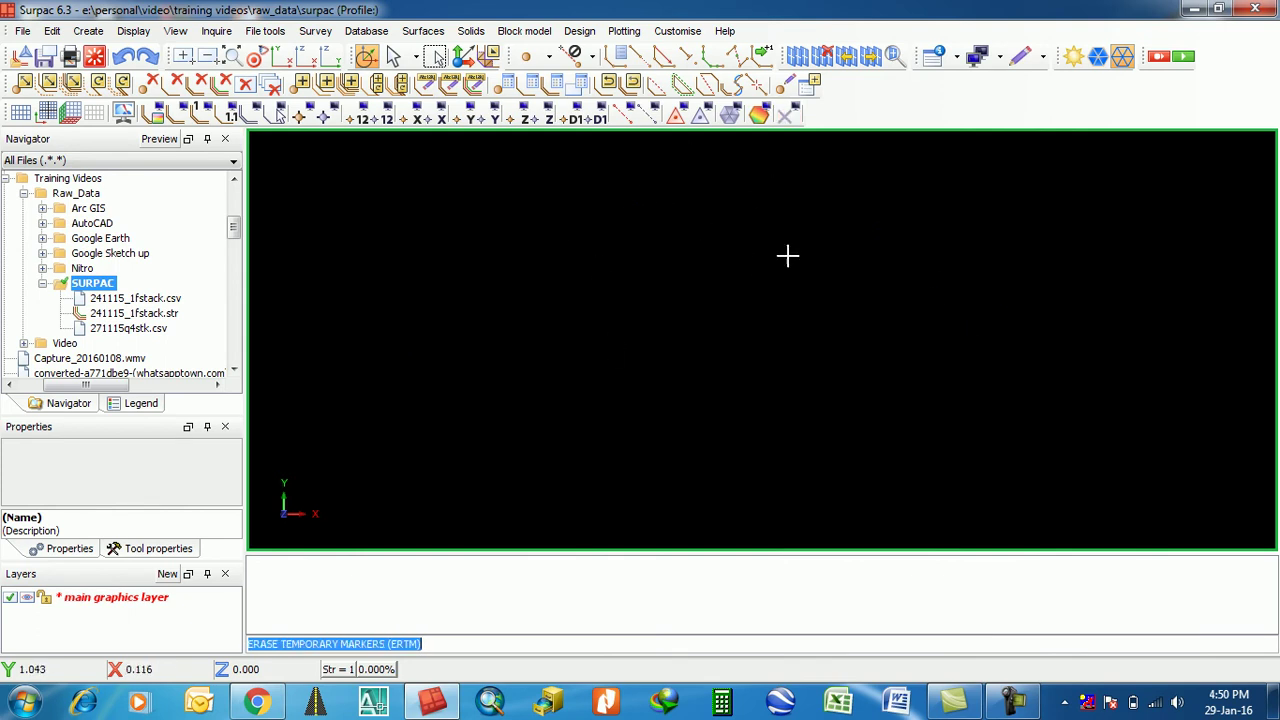
Digitise a five-point arched string from west to east in the empty graphics area.
click(641, 57)
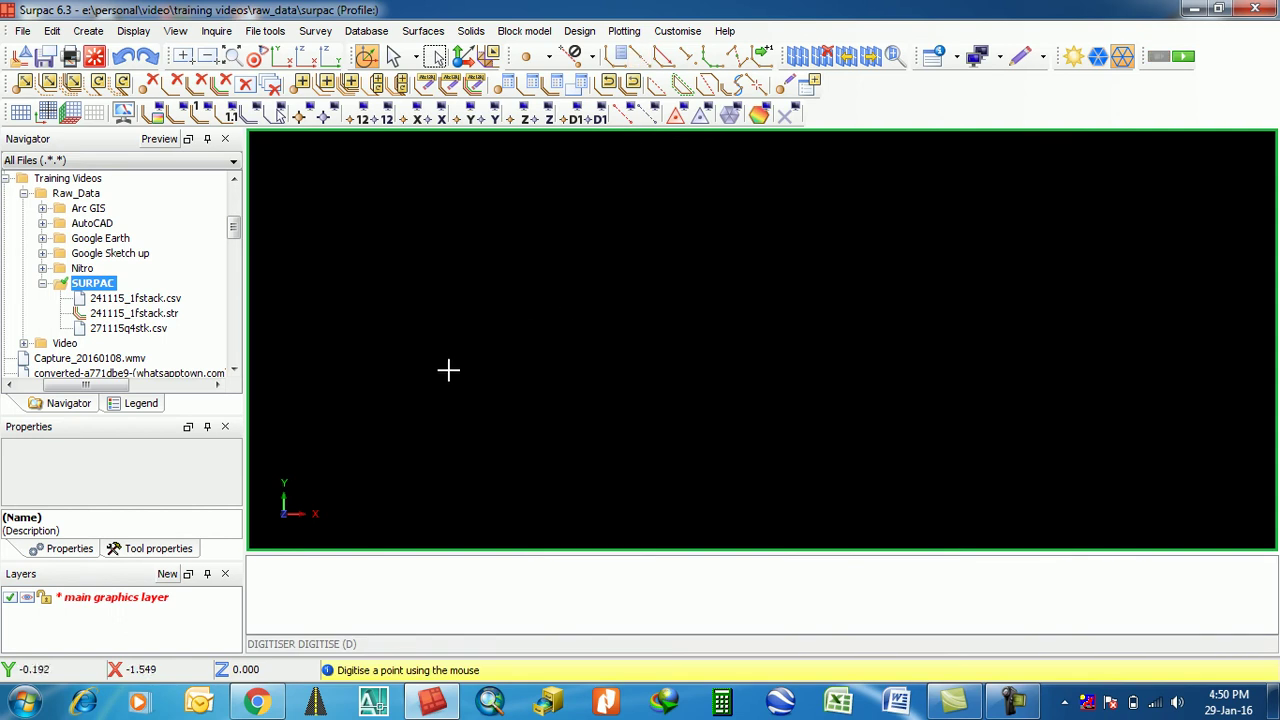
click(449, 363)
click(584, 263)
click(783, 243)
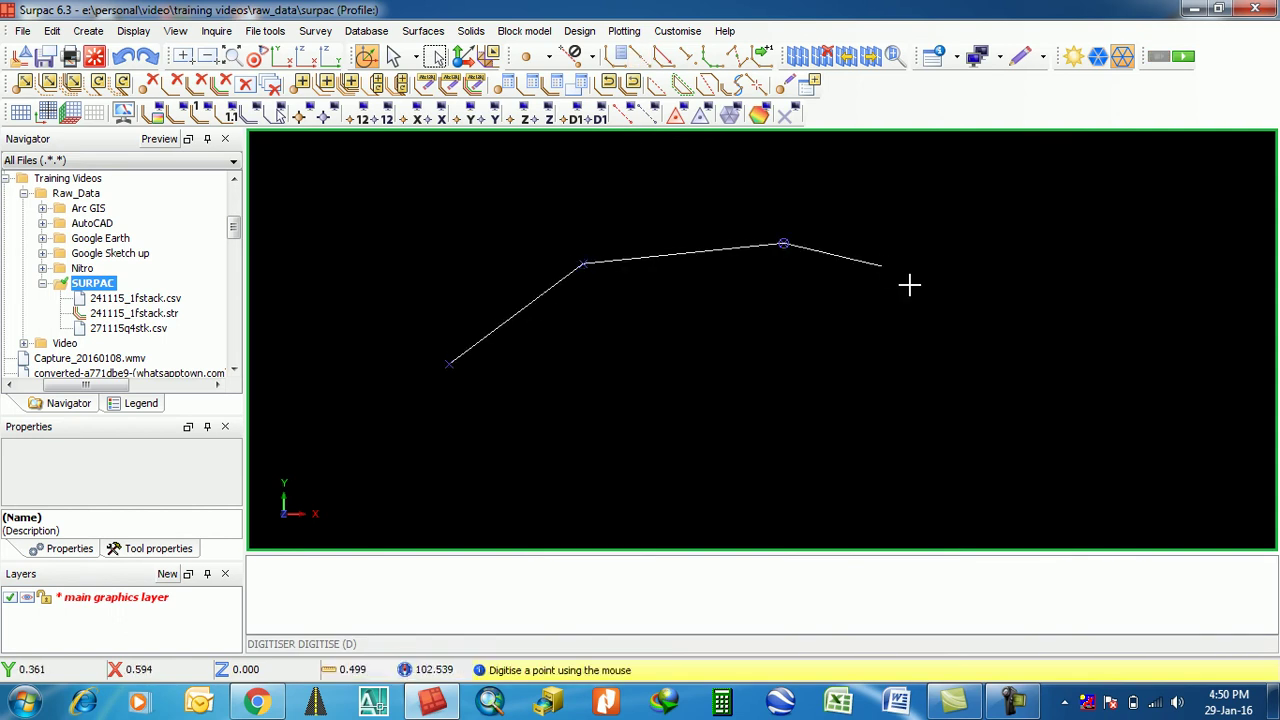
click(921, 291)
click(987, 357)
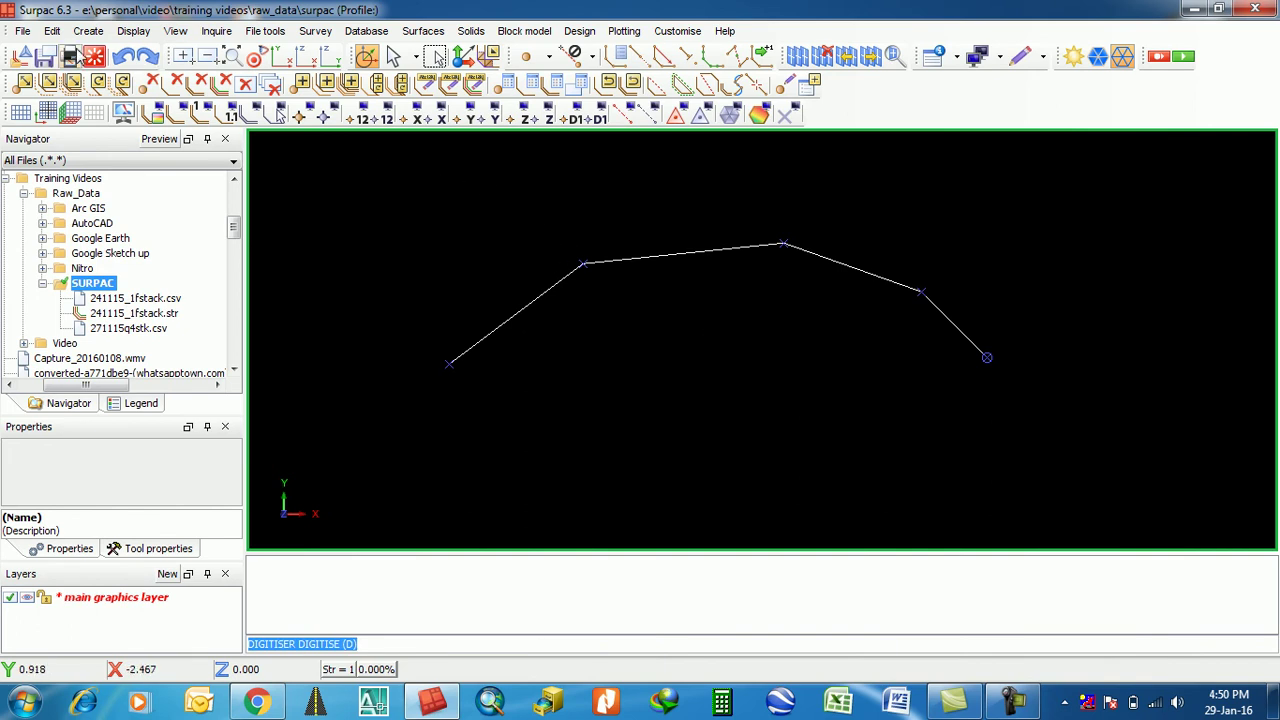
Copy the arched string as string 2 in the main graphics layer, placing it a short distance below the original.
click(52, 31)
mouse_move(188, 76)
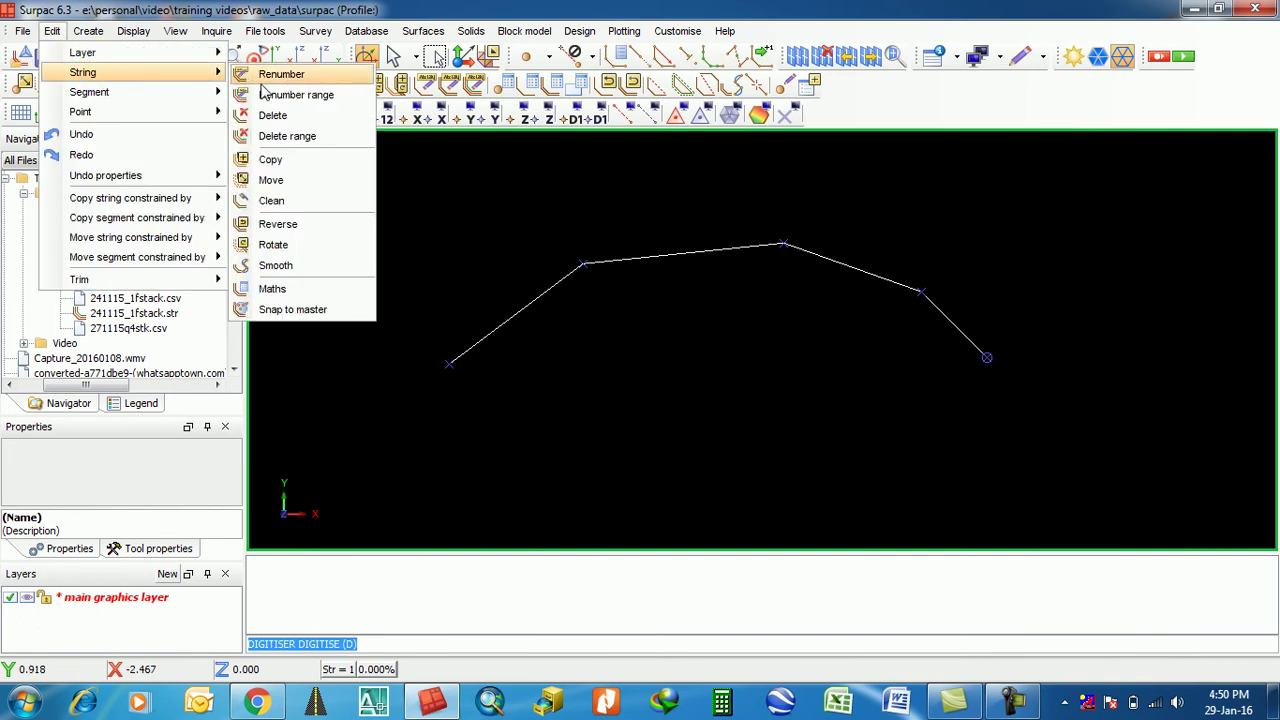
click(296, 165)
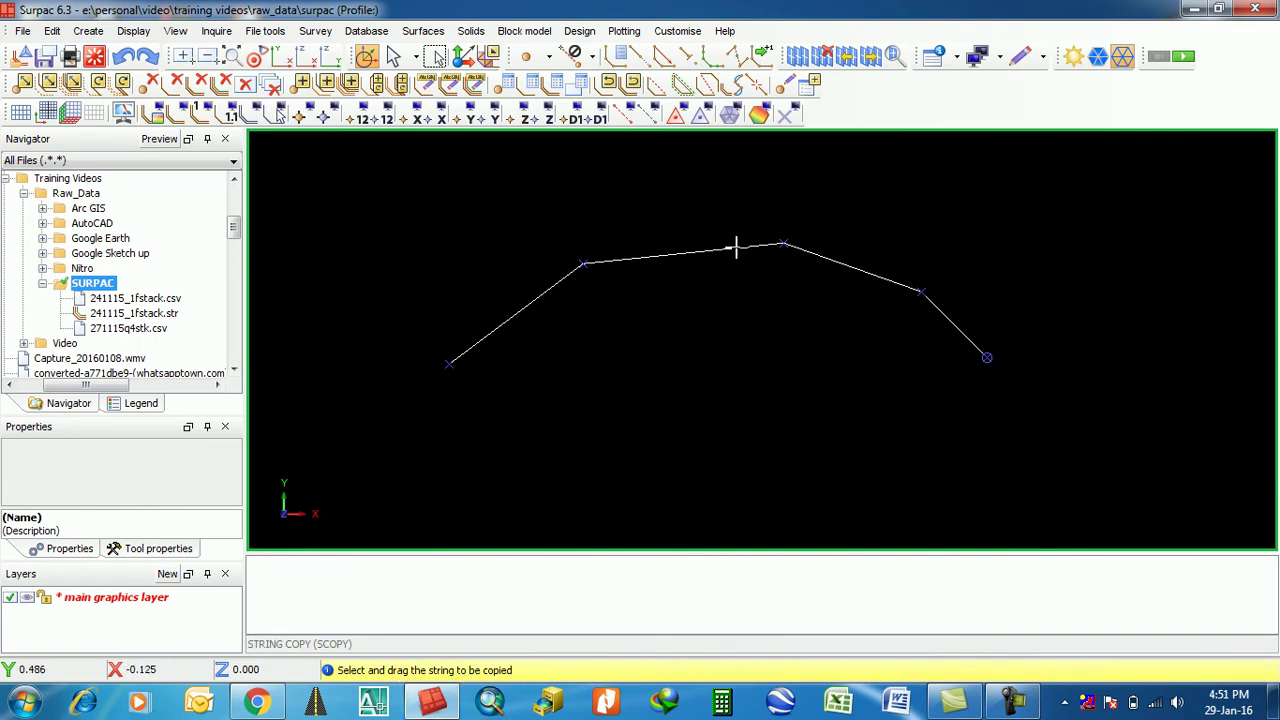
drag(736, 332, 740, 422)
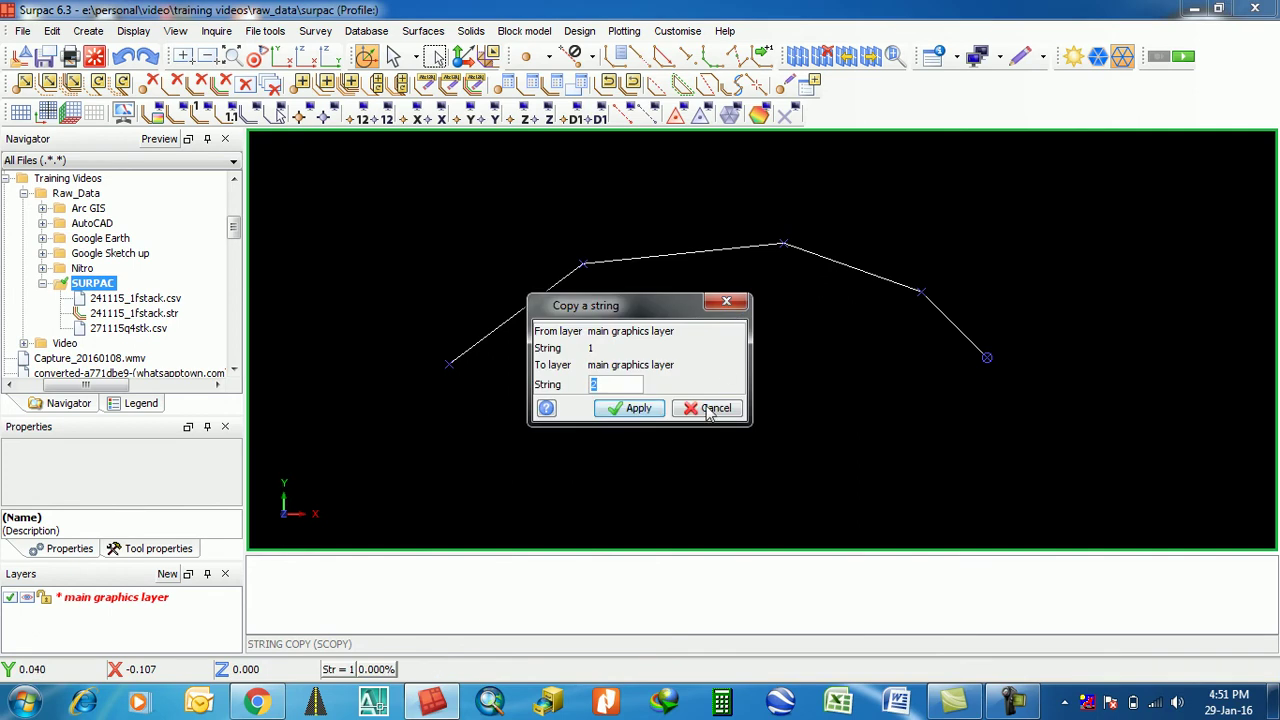
click(619, 408)
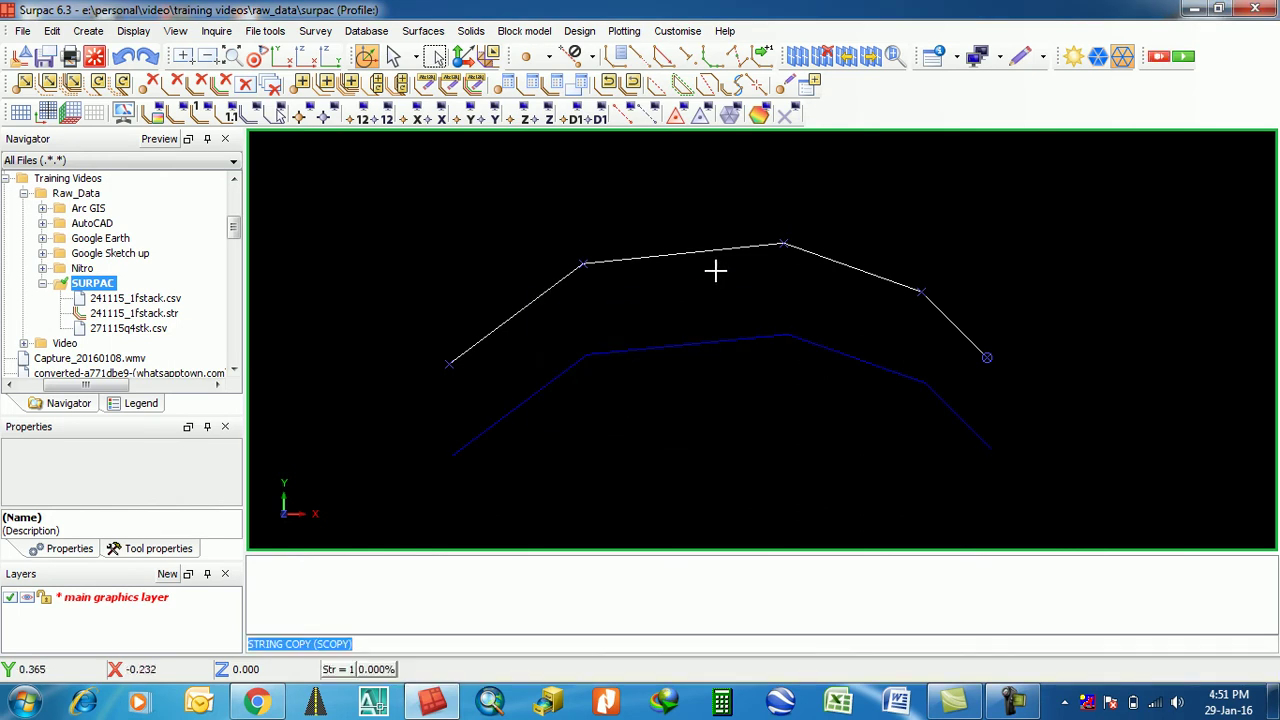
Copy the top arched string as string 1, placing it below the blue copy, and erase the temporary markers.
click(68, 32)
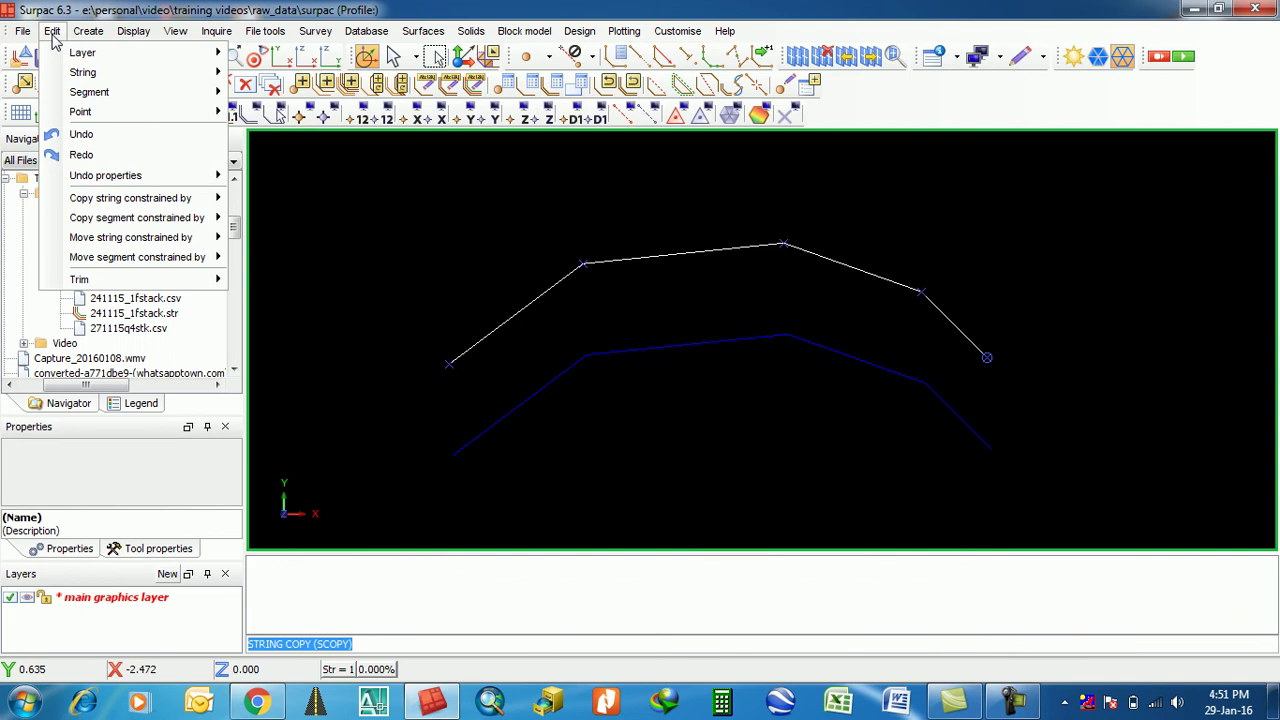
mouse_move(210, 73)
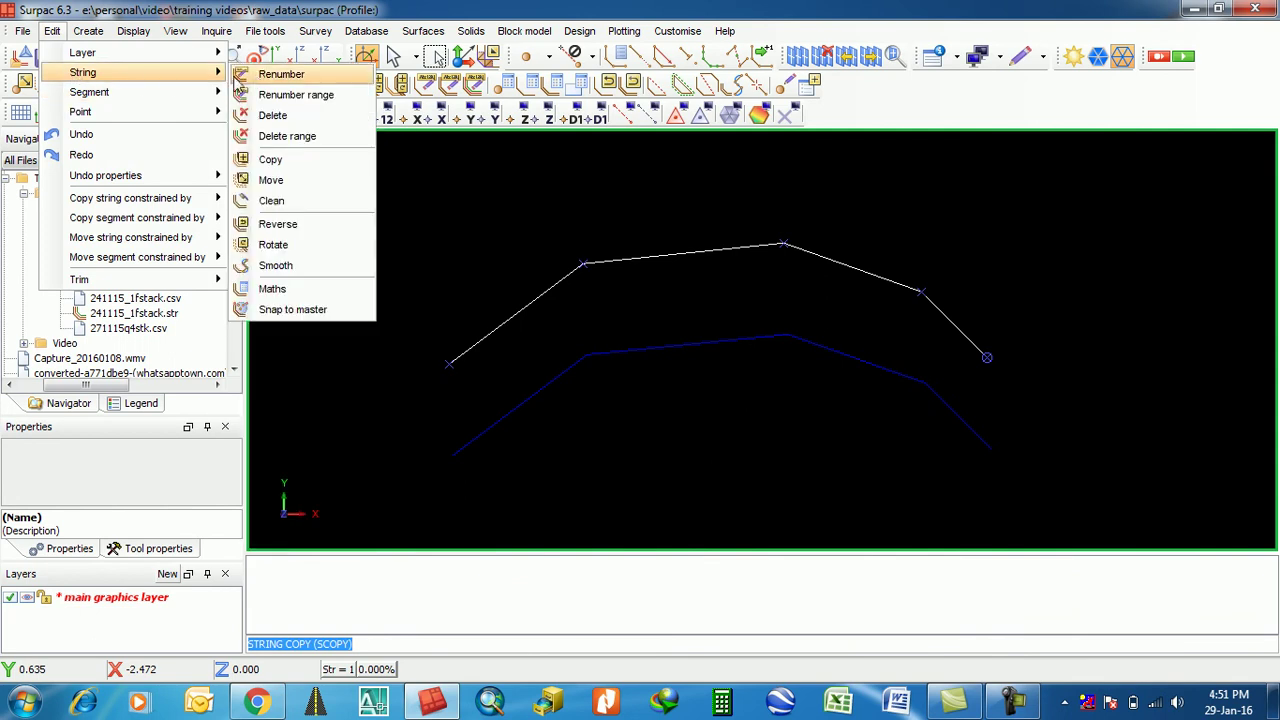
click(268, 159)
drag(716, 249, 736, 428)
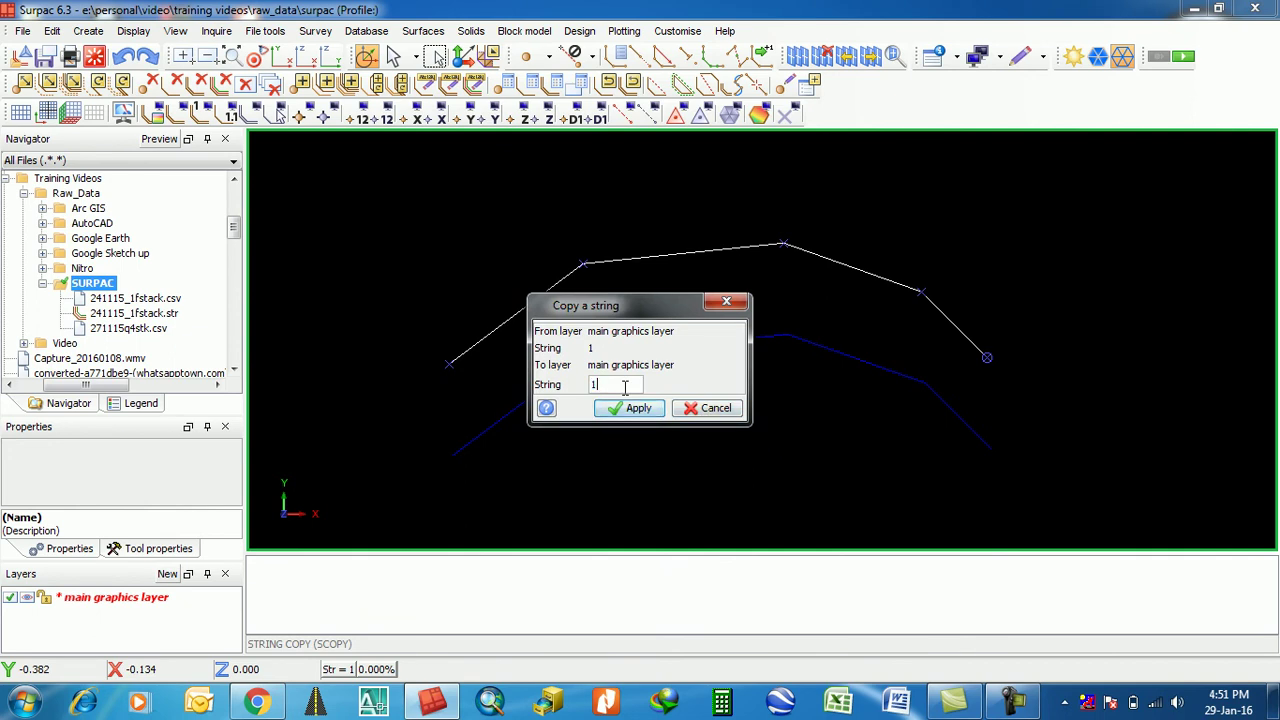
text(1)
click(620, 408)
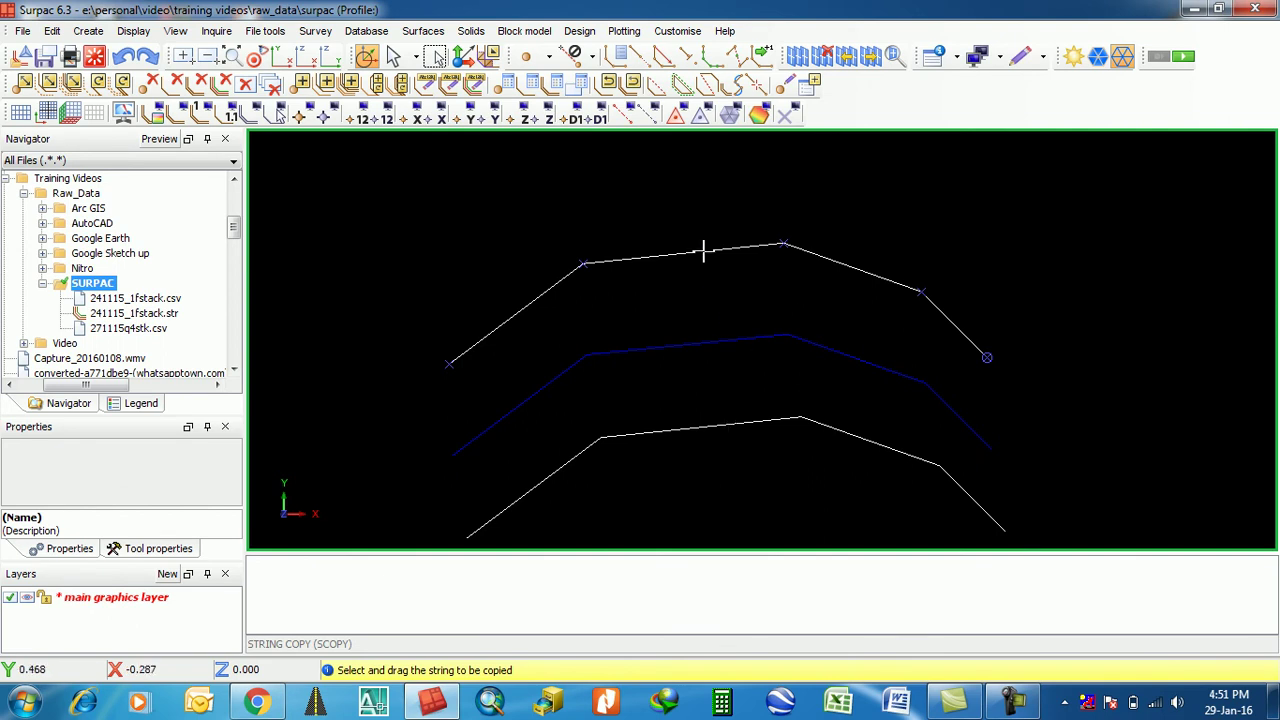
click(783, 116)
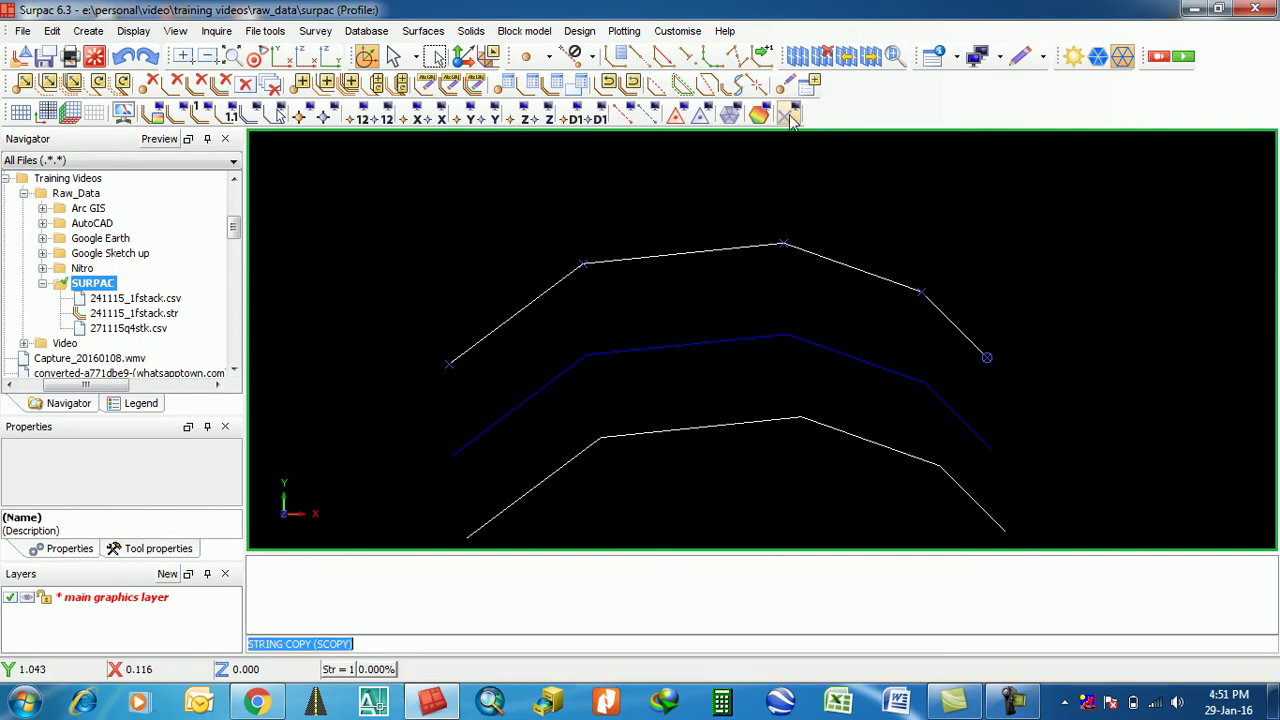
Move the blue arched string slightly east between the two white arches with String Move, and erase temporary markers.
click(53, 31)
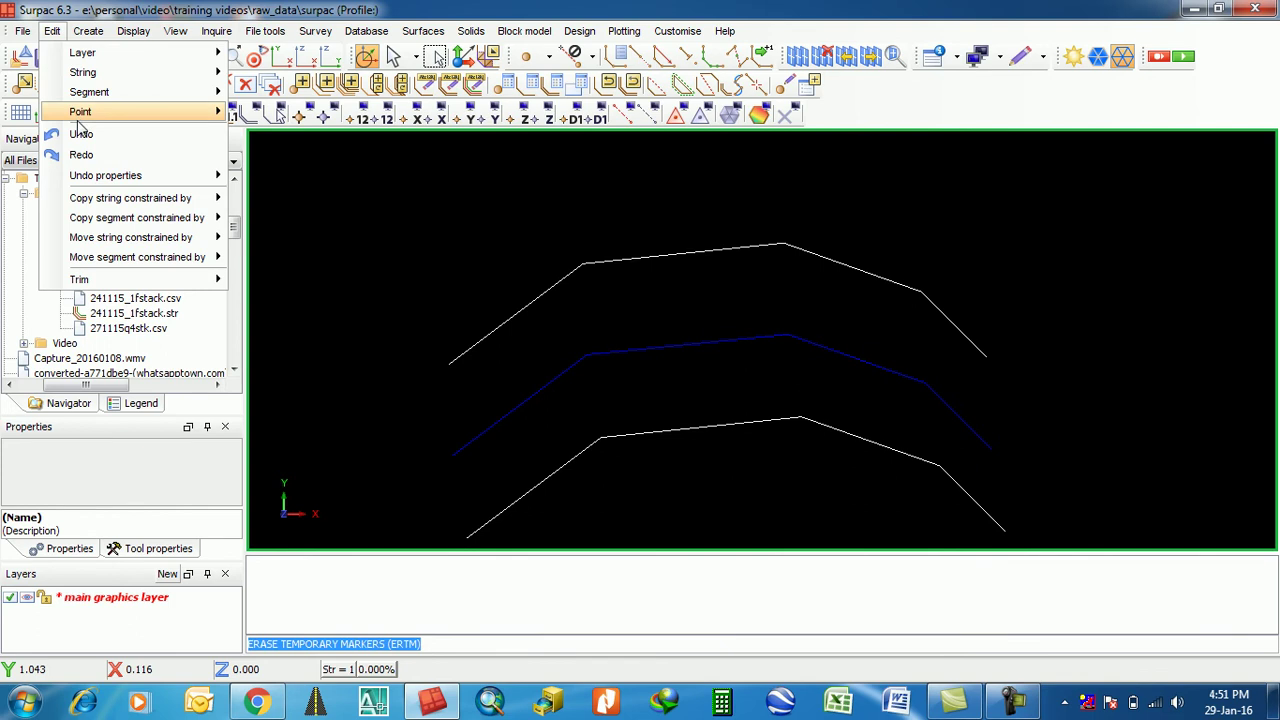
mouse_move(200, 76)
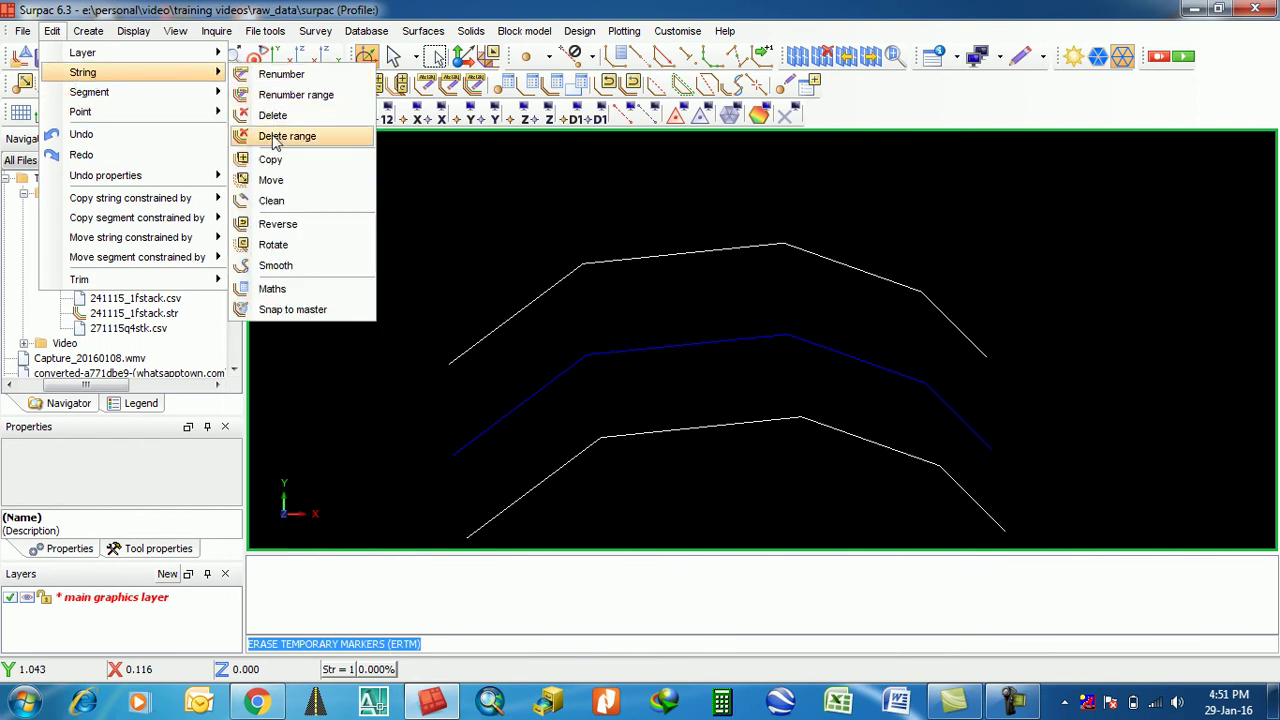
click(271, 180)
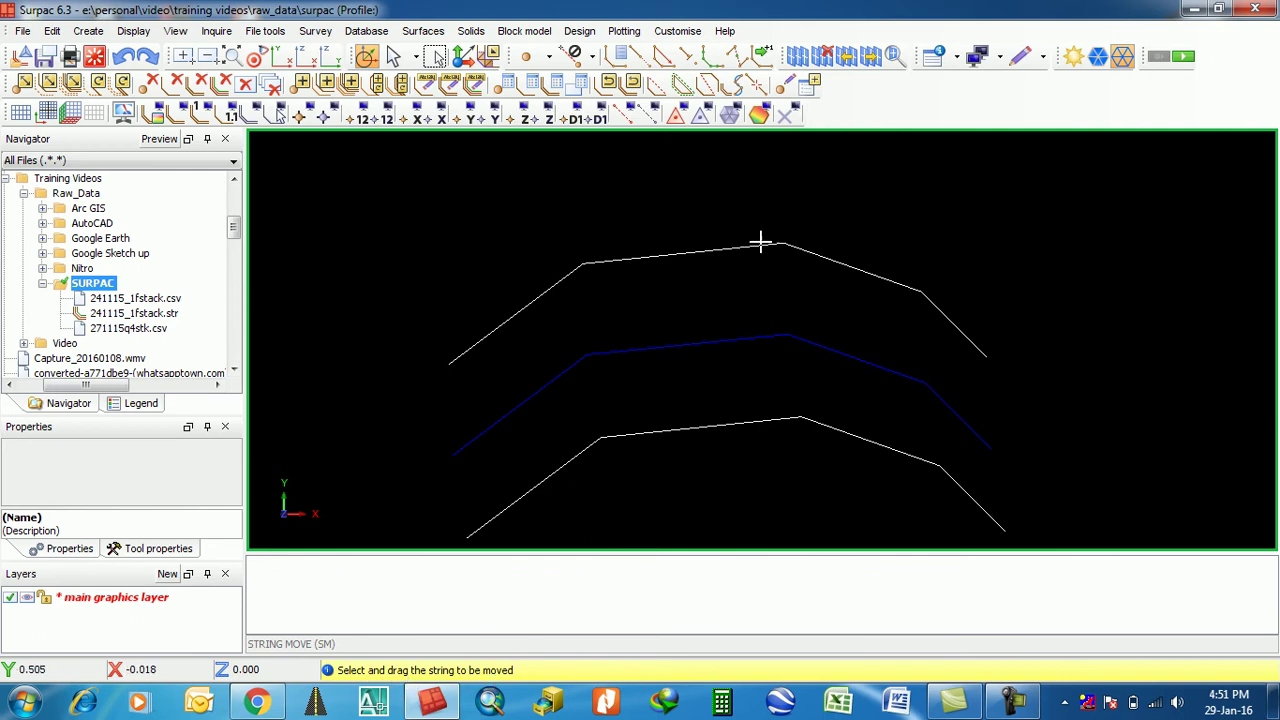
drag(760, 242, 713, 338)
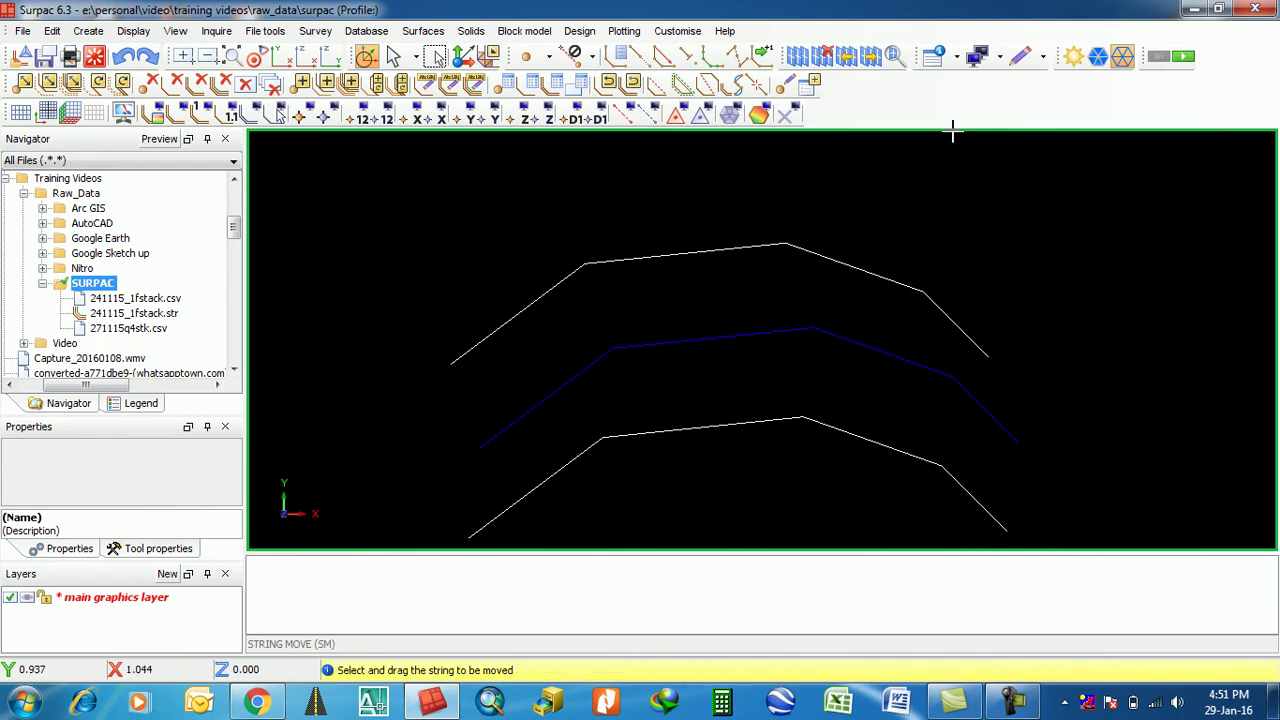
click(790, 117)
Move the white string, both arches together, southwest so that its upper arch crosses the blue string.
click(52, 31)
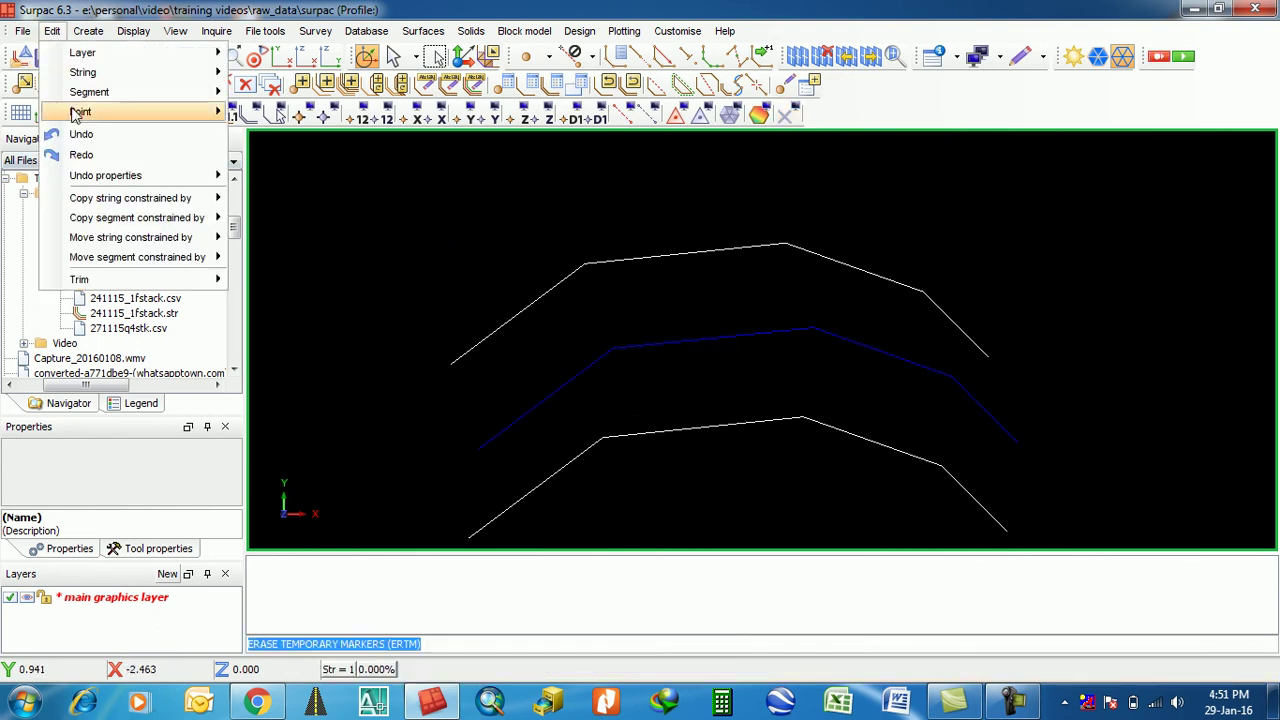
mouse_move(90, 72)
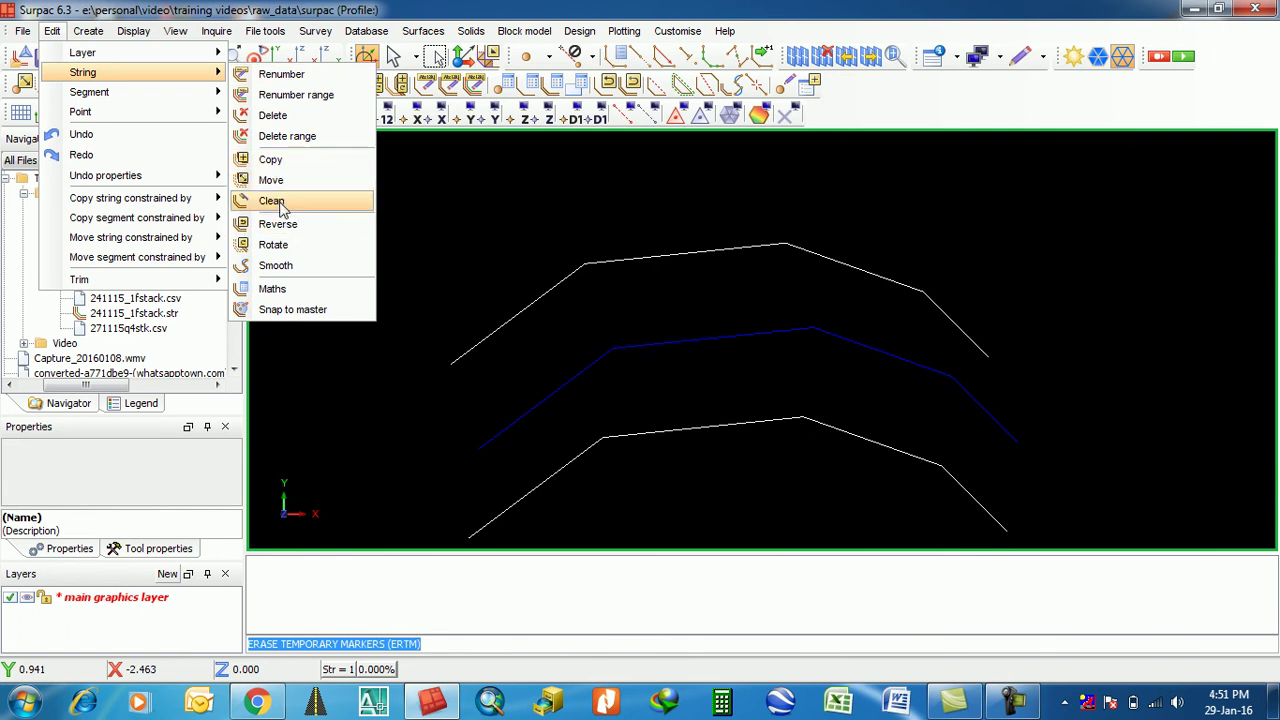
click(52, 31)
click(52, 31)
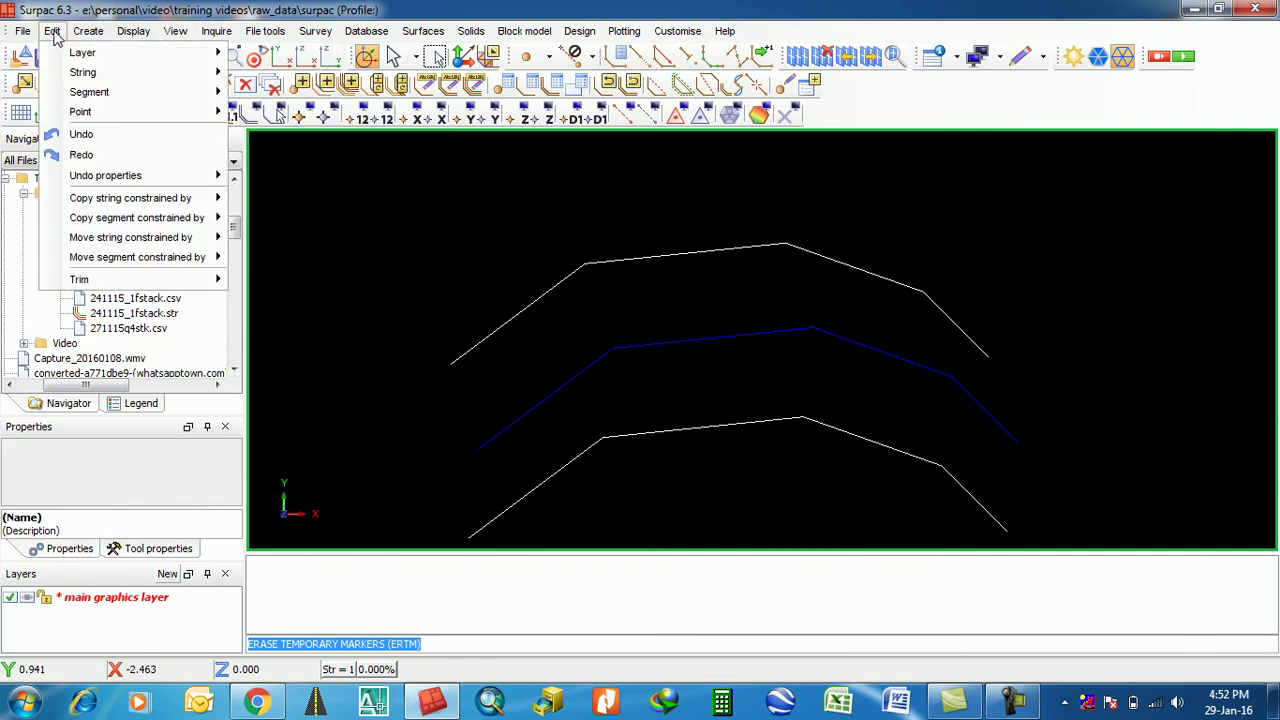
mouse_move(116, 115)
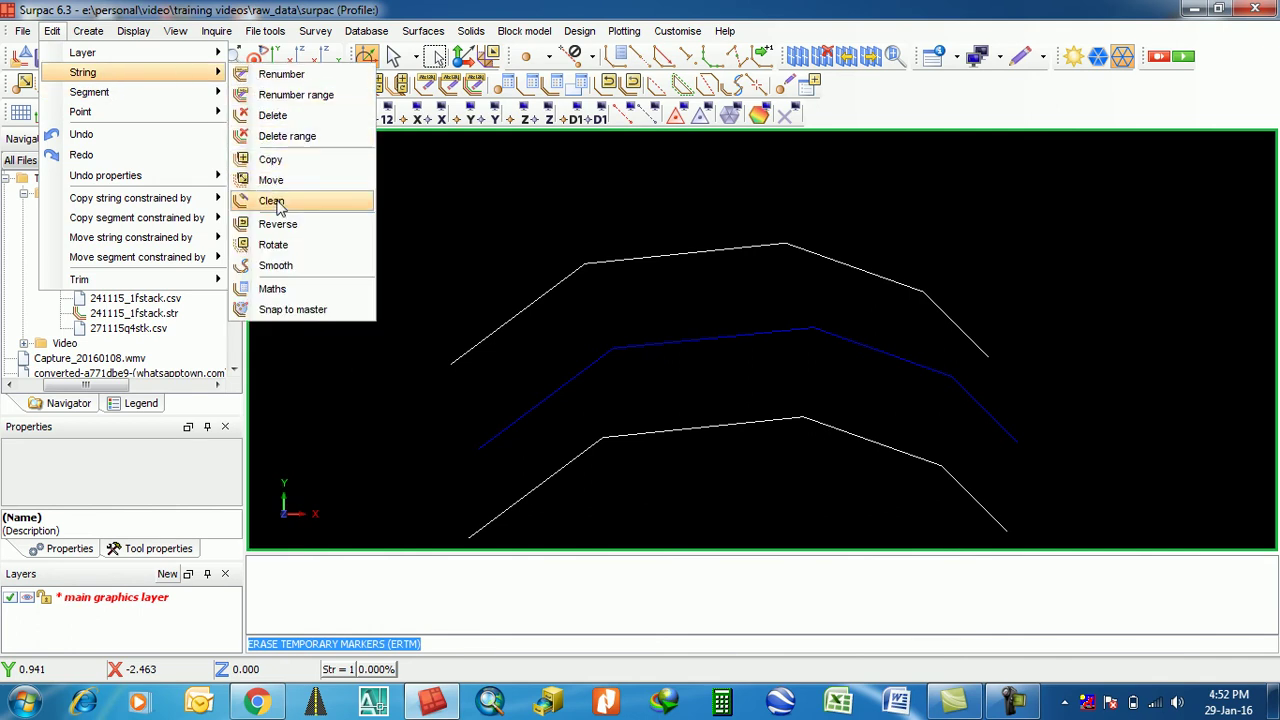
click(272, 182)
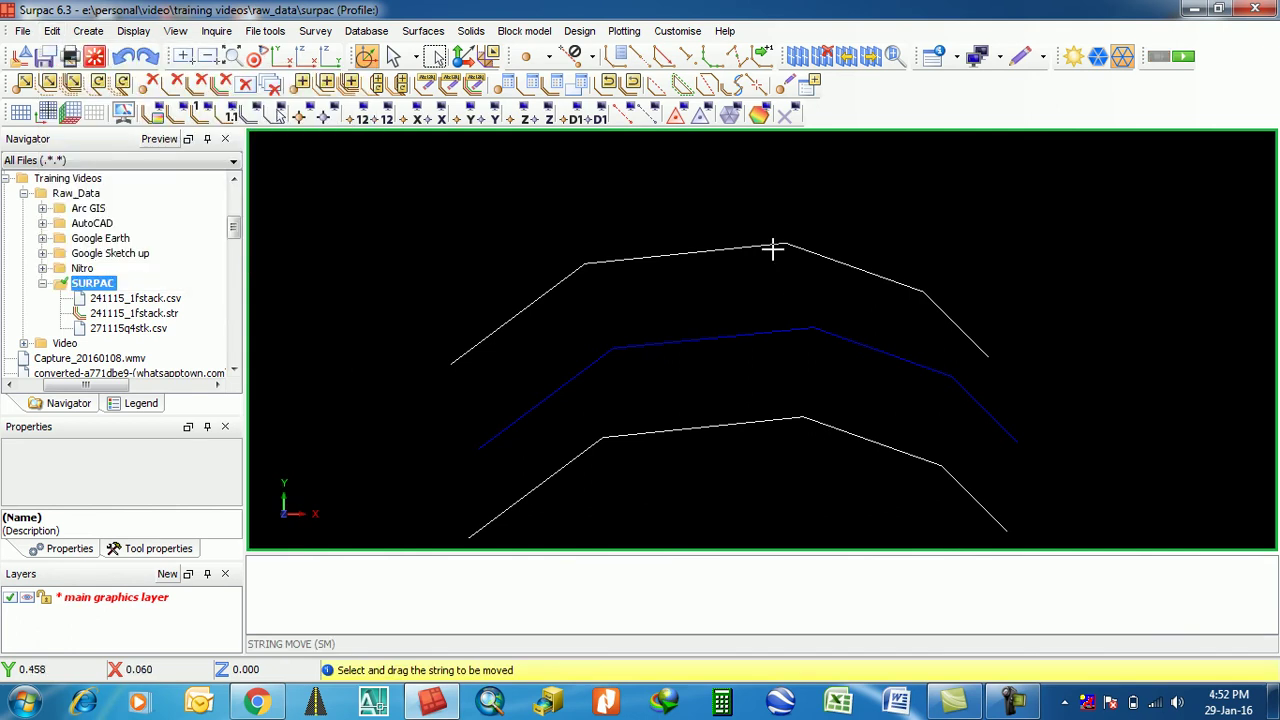
drag(772, 250, 716, 310)
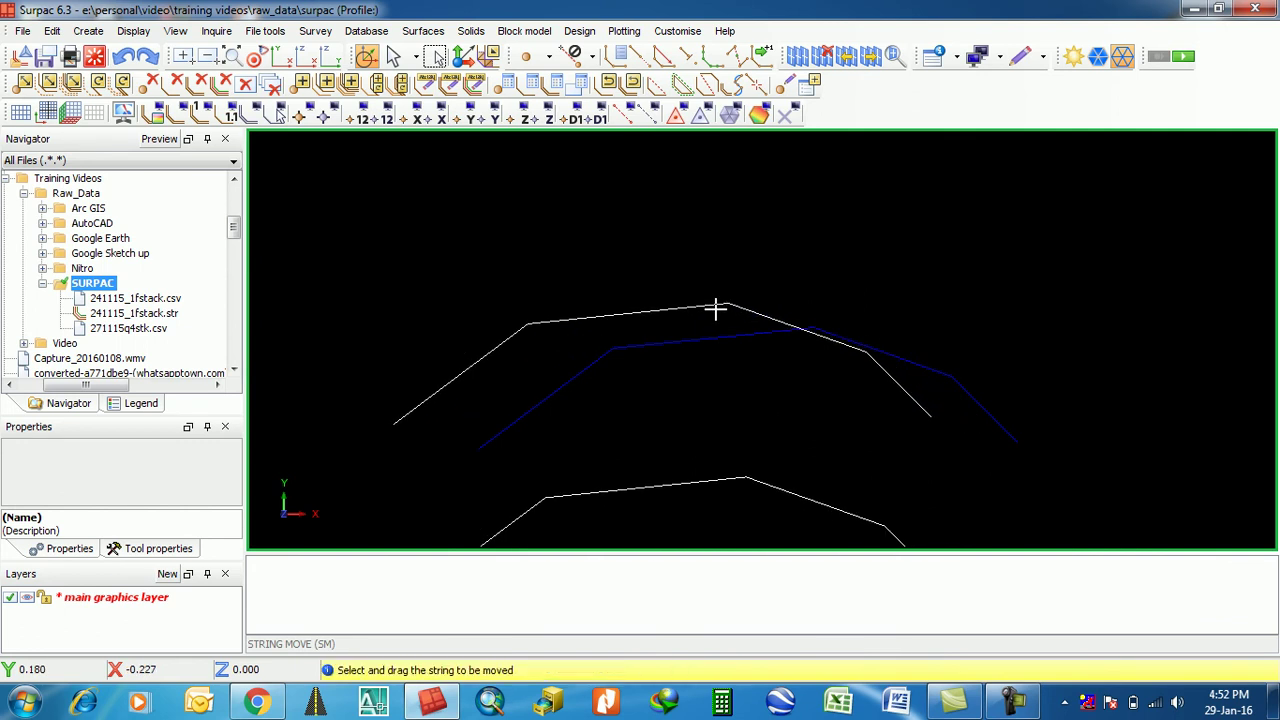
Run Clean String on the blue string for cross-overs, with action mark, target string, type all and red markers in 2D space.
click(52, 31)
mouse_move(90, 72)
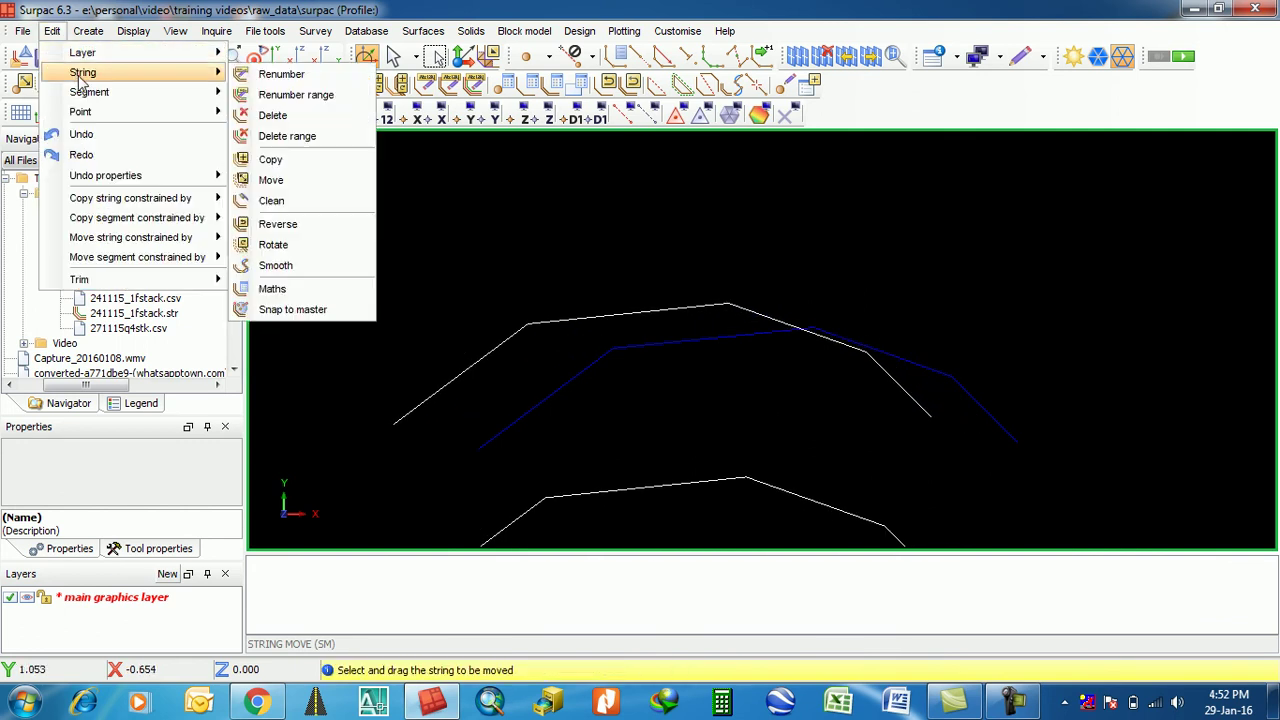
click(272, 201)
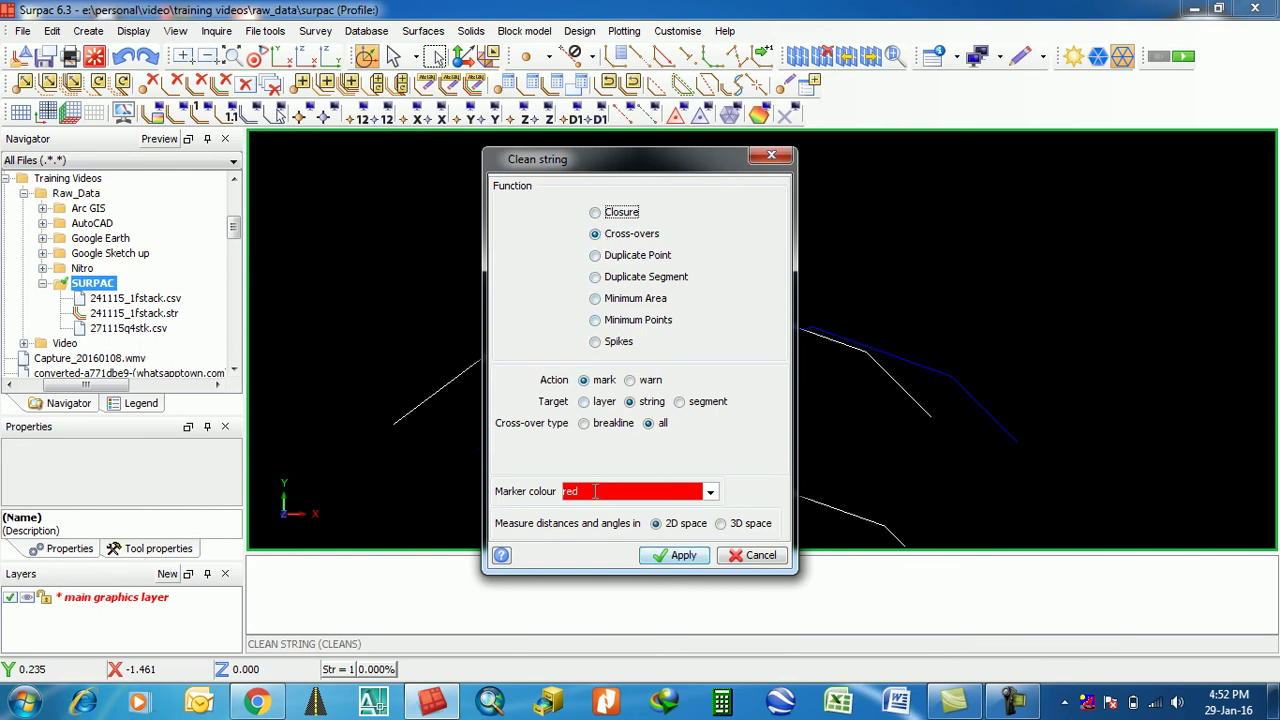
click(711, 494)
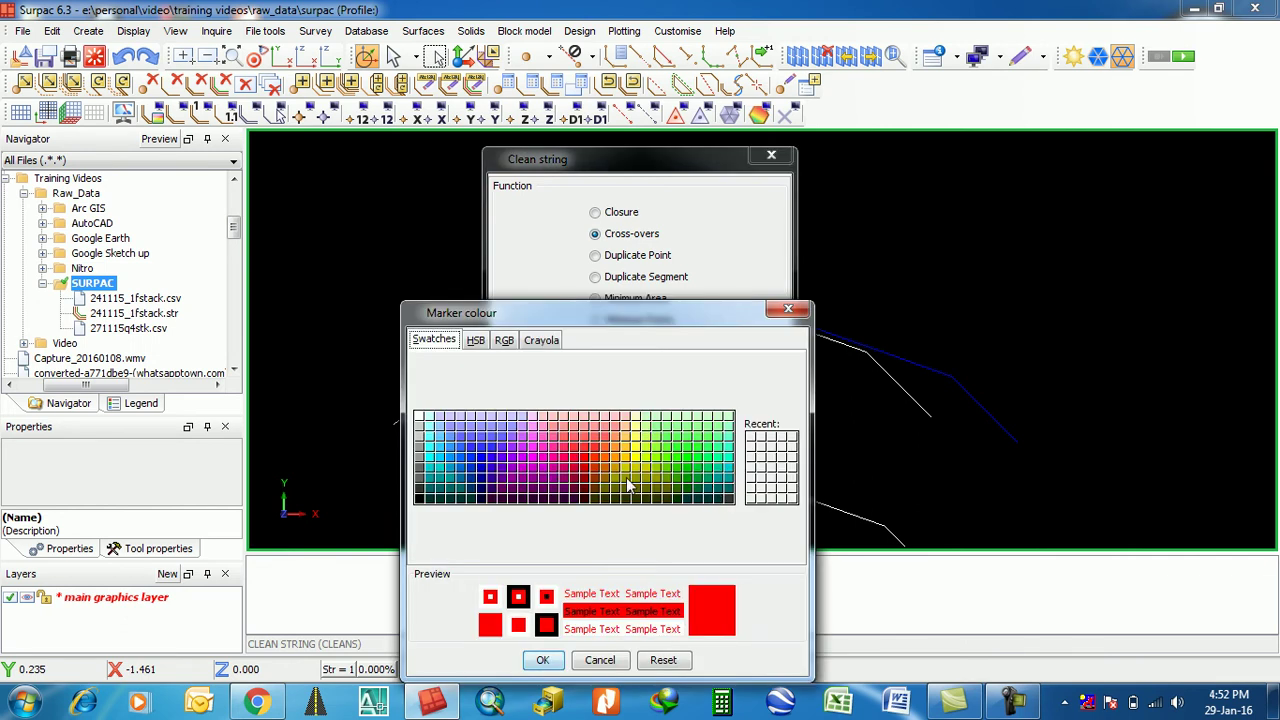
click(788, 308)
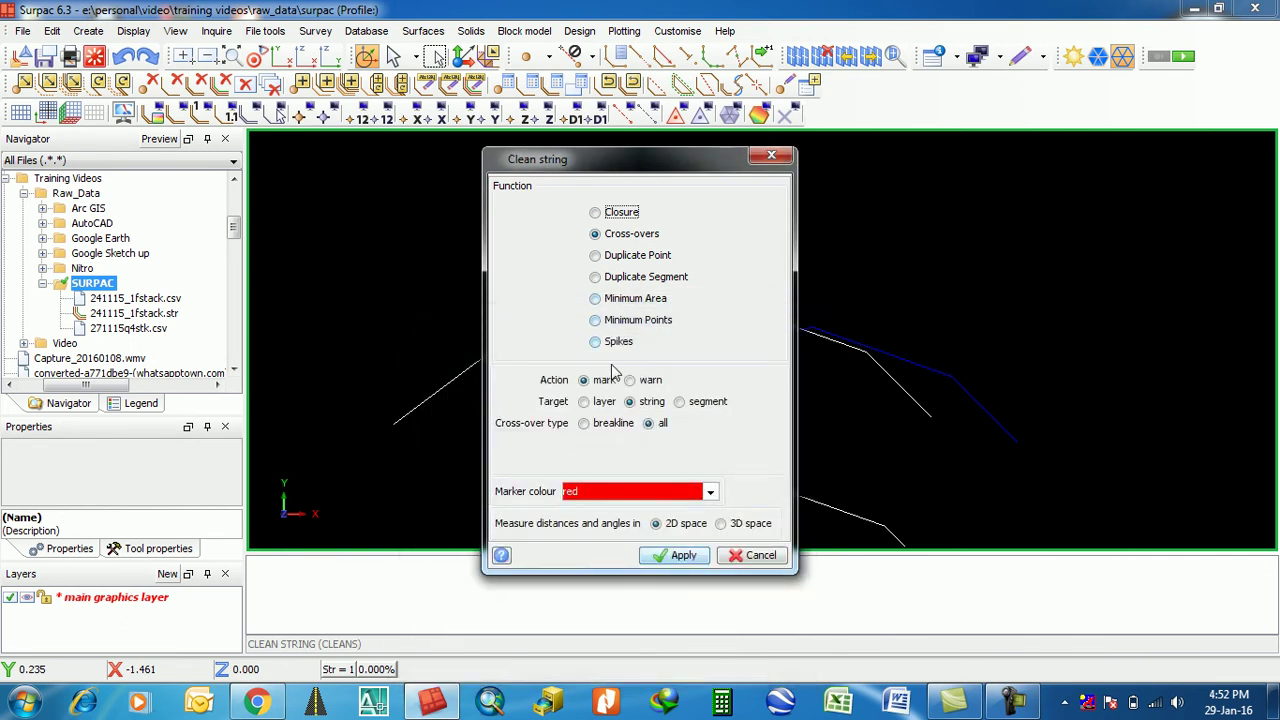
click(680, 555)
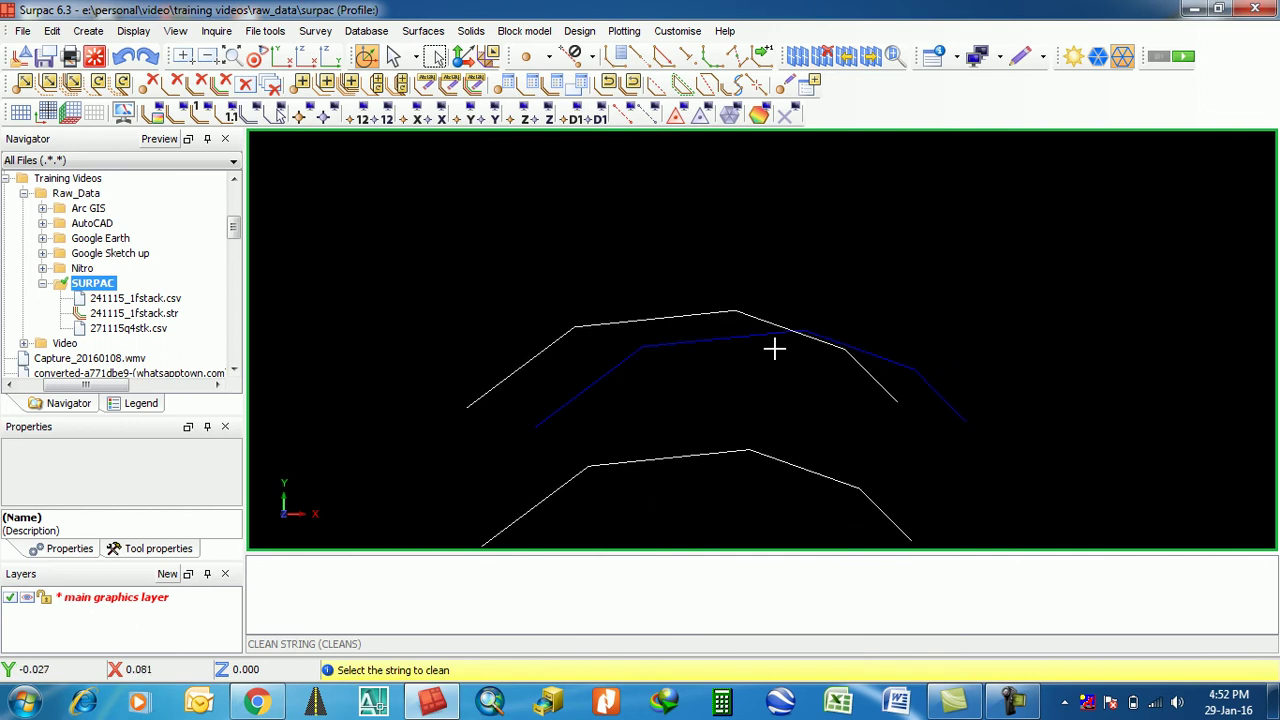
click(713, 340)
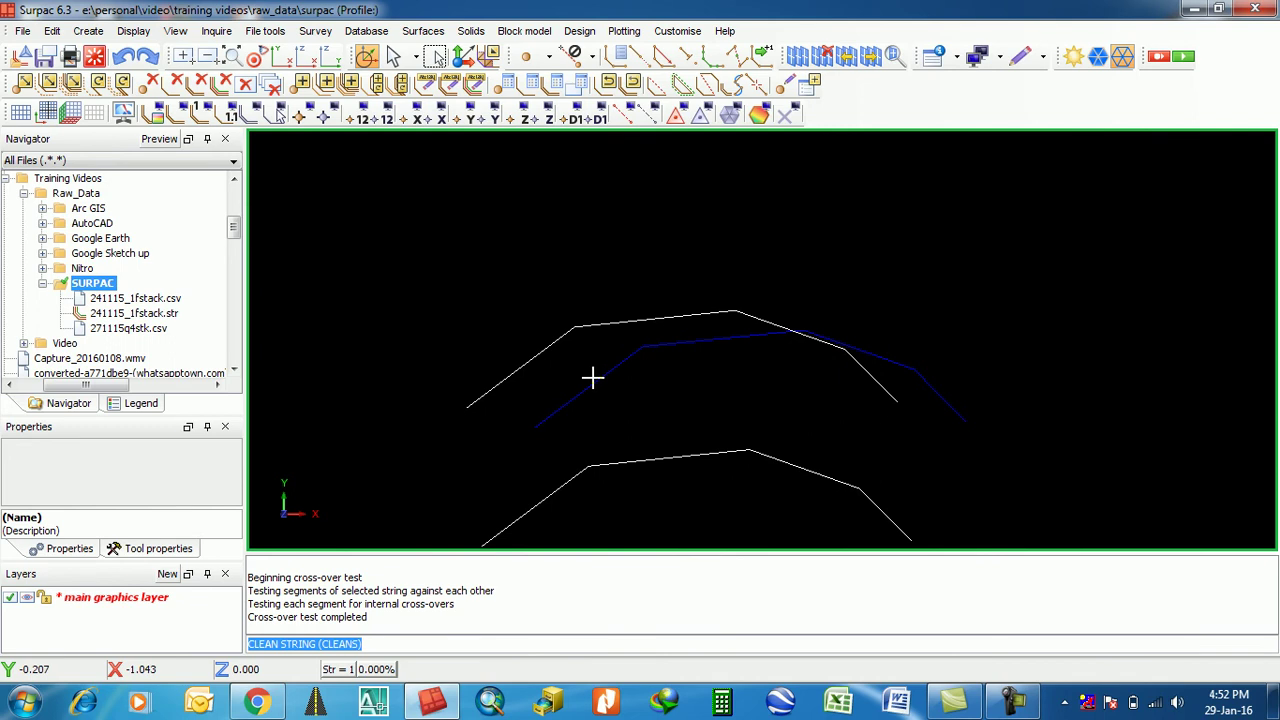
Run the same cross-over clean on the upper white arch's string and clear the message window.
click(54, 33)
mouse_move(120, 72)
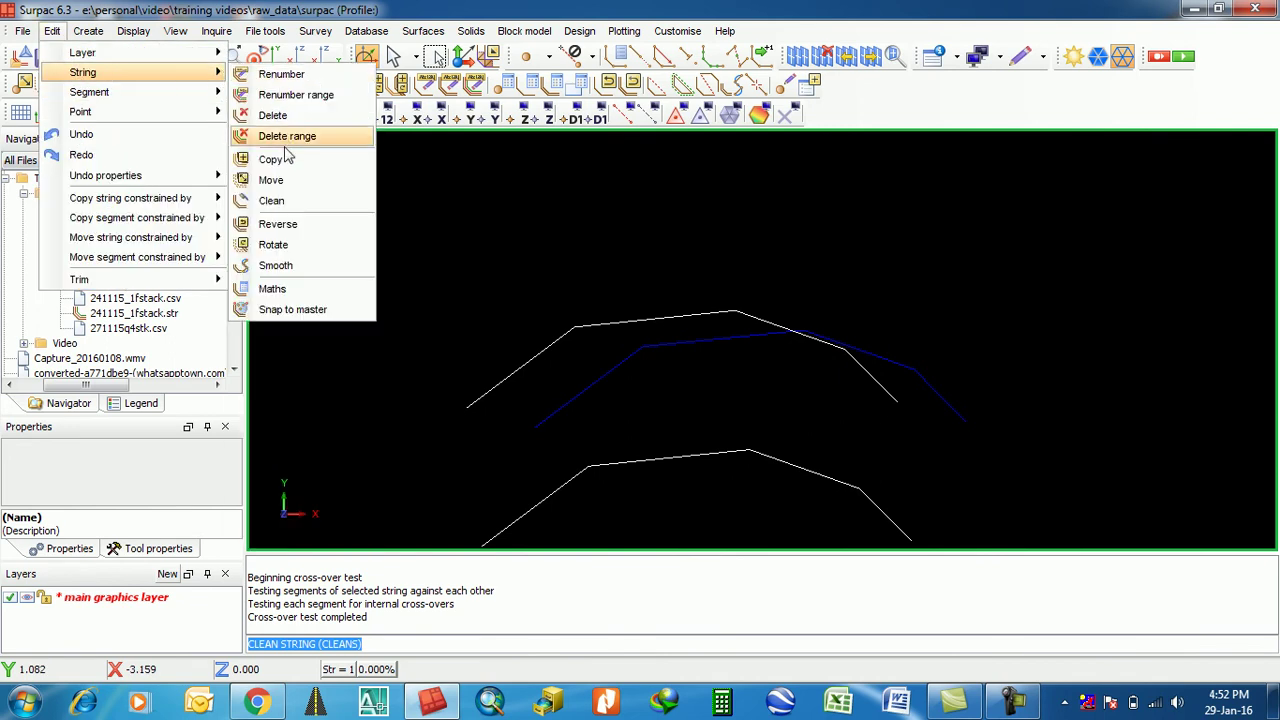
click(288, 203)
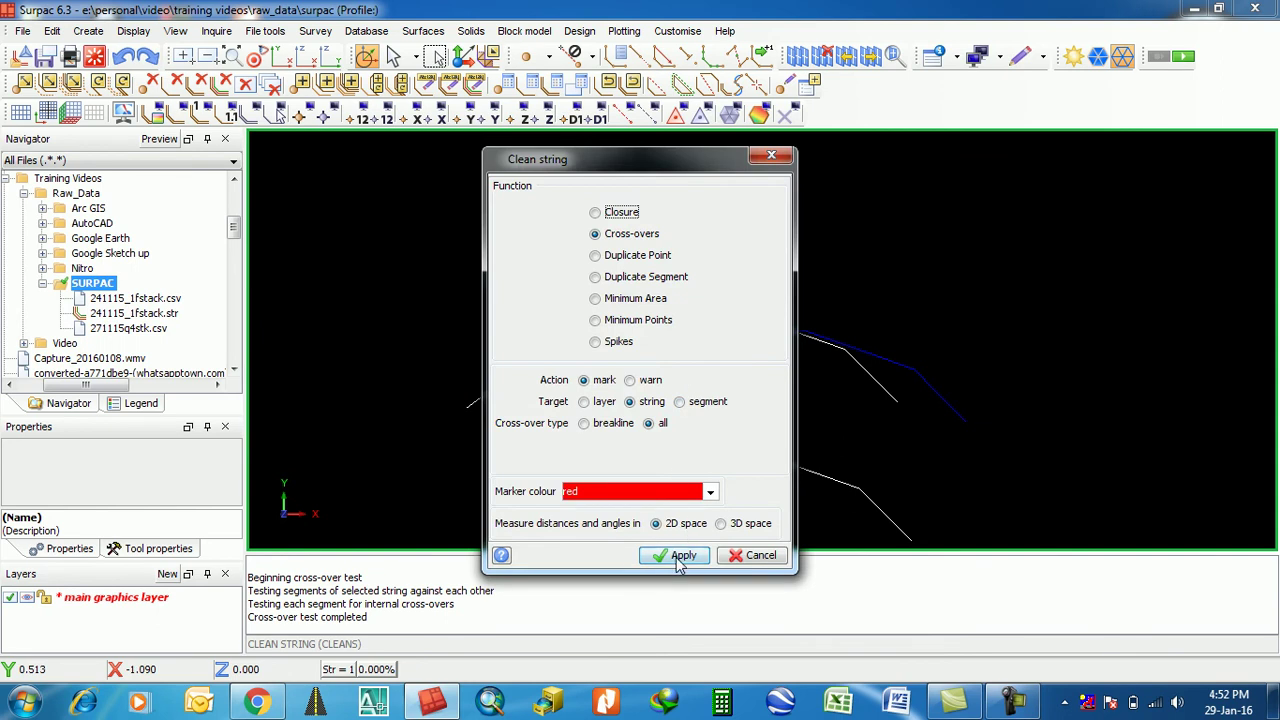
click(679, 557)
click(573, 330)
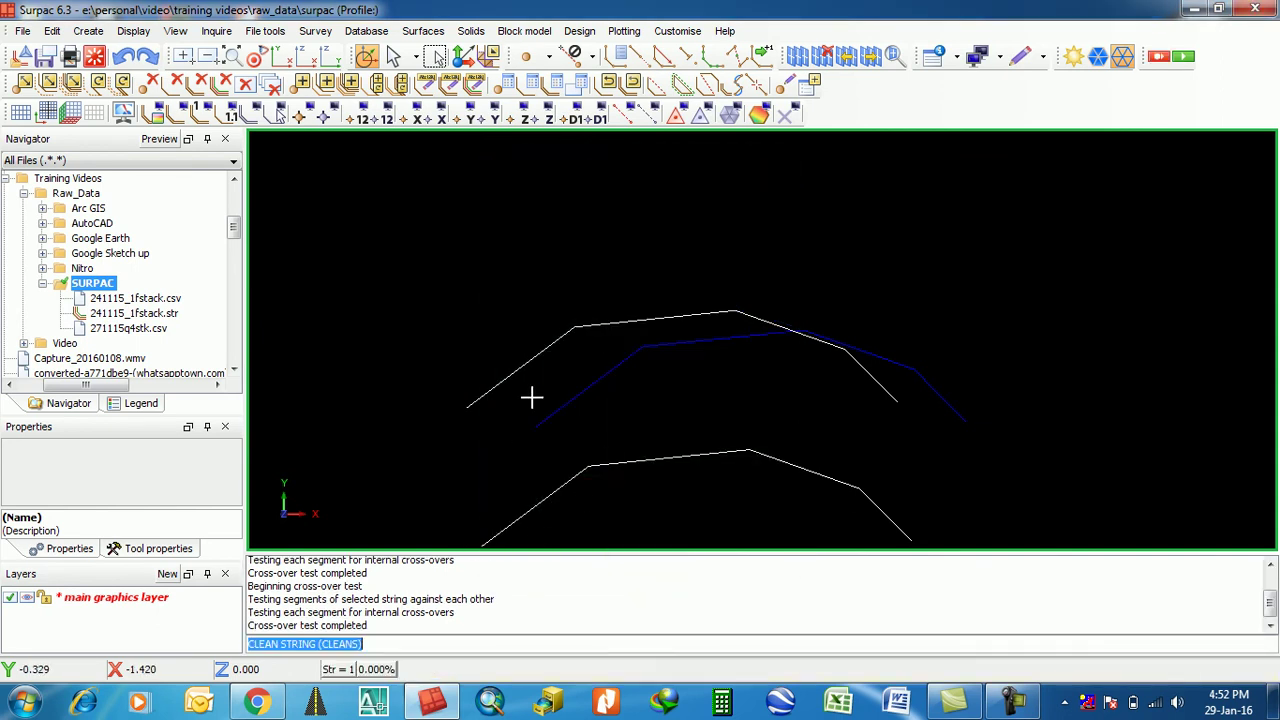
right_click(520, 584)
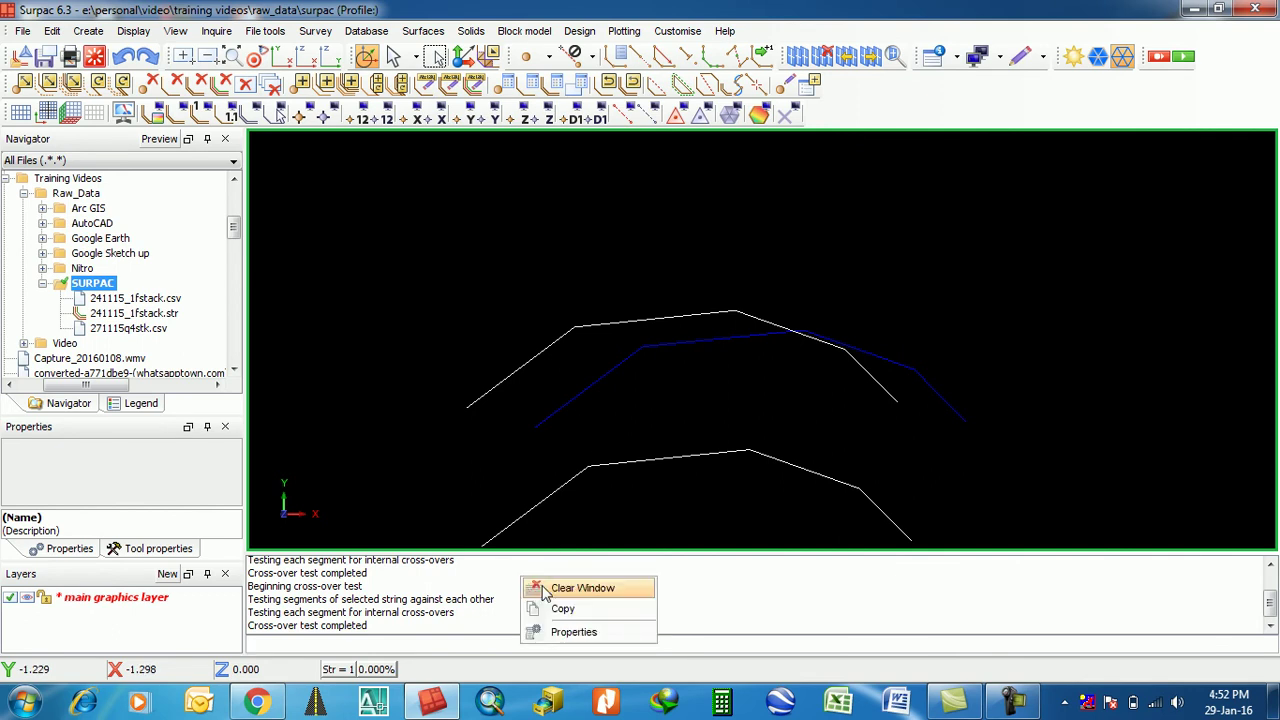
click(585, 588)
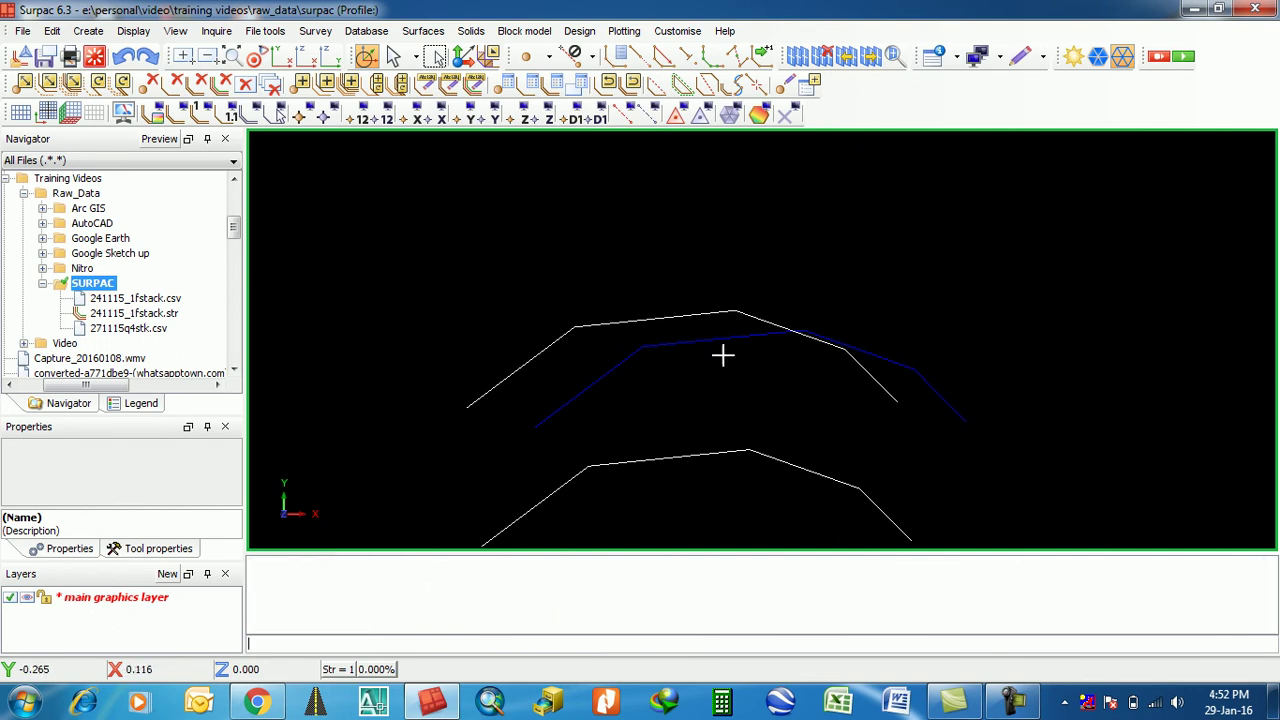
Reverse the direction of the white string, covering both arches, with String Reverse.
click(52, 31)
mouse_move(234, 73)
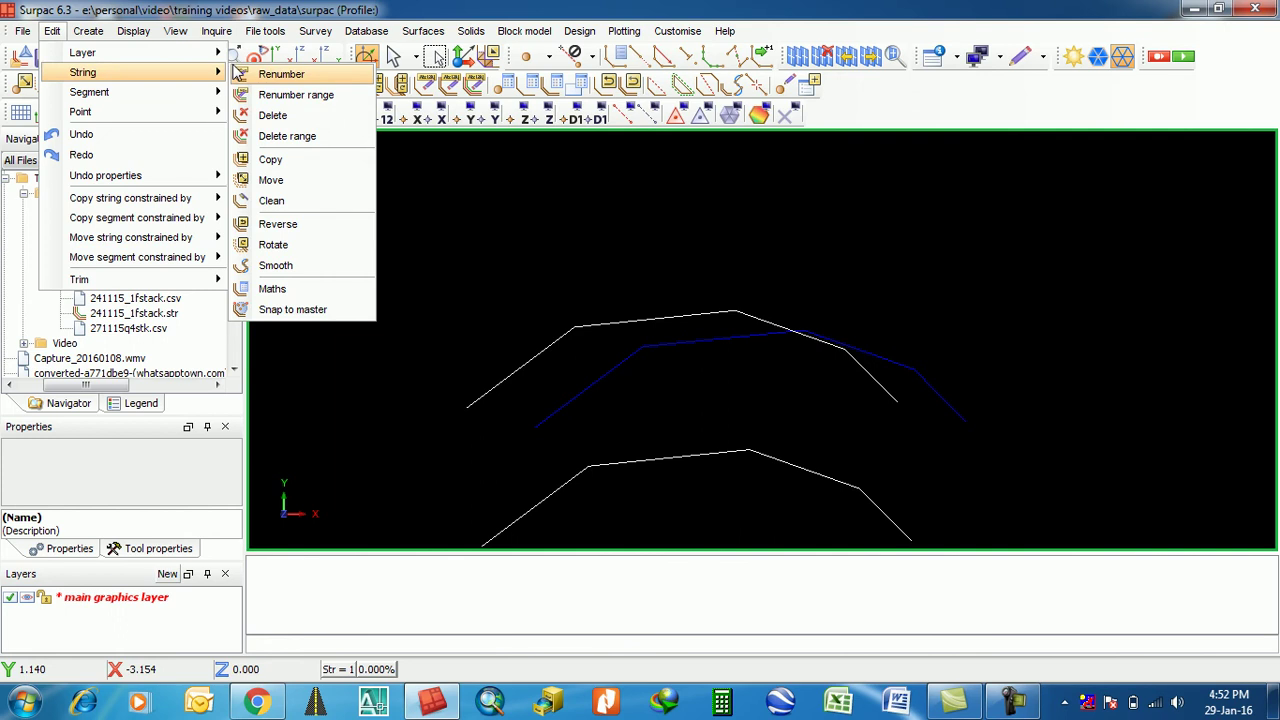
click(280, 225)
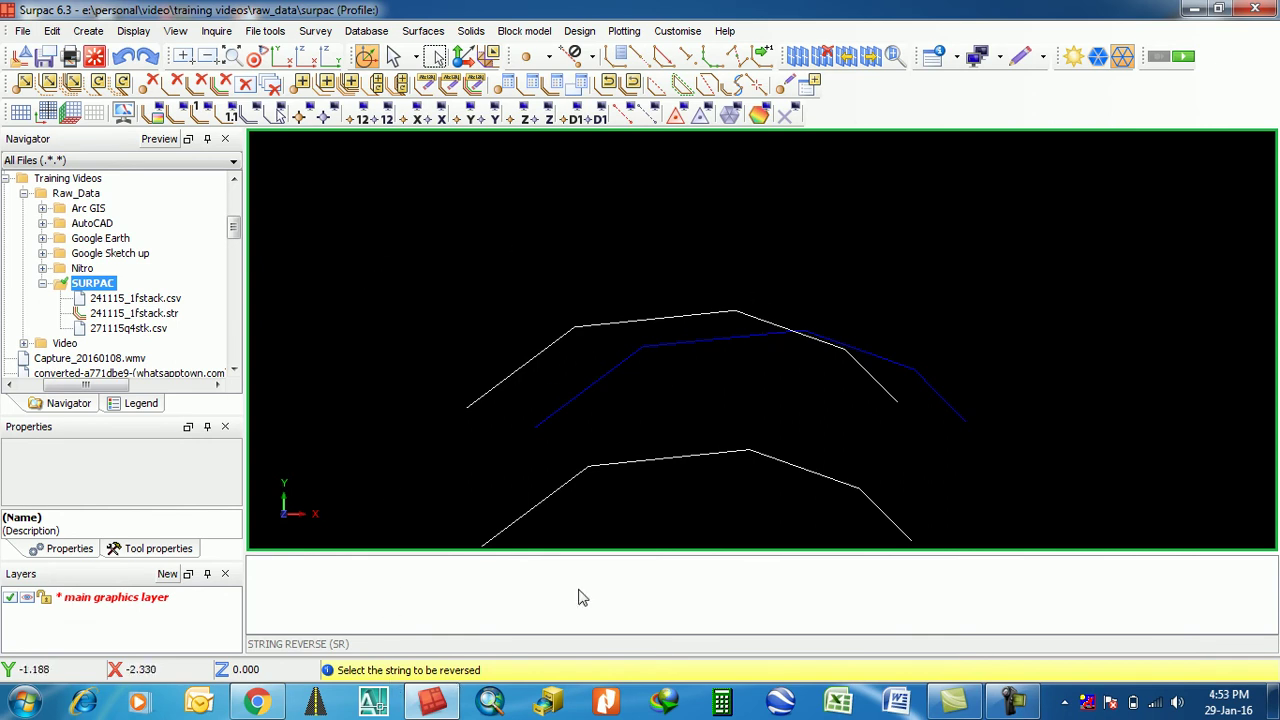
click(622, 322)
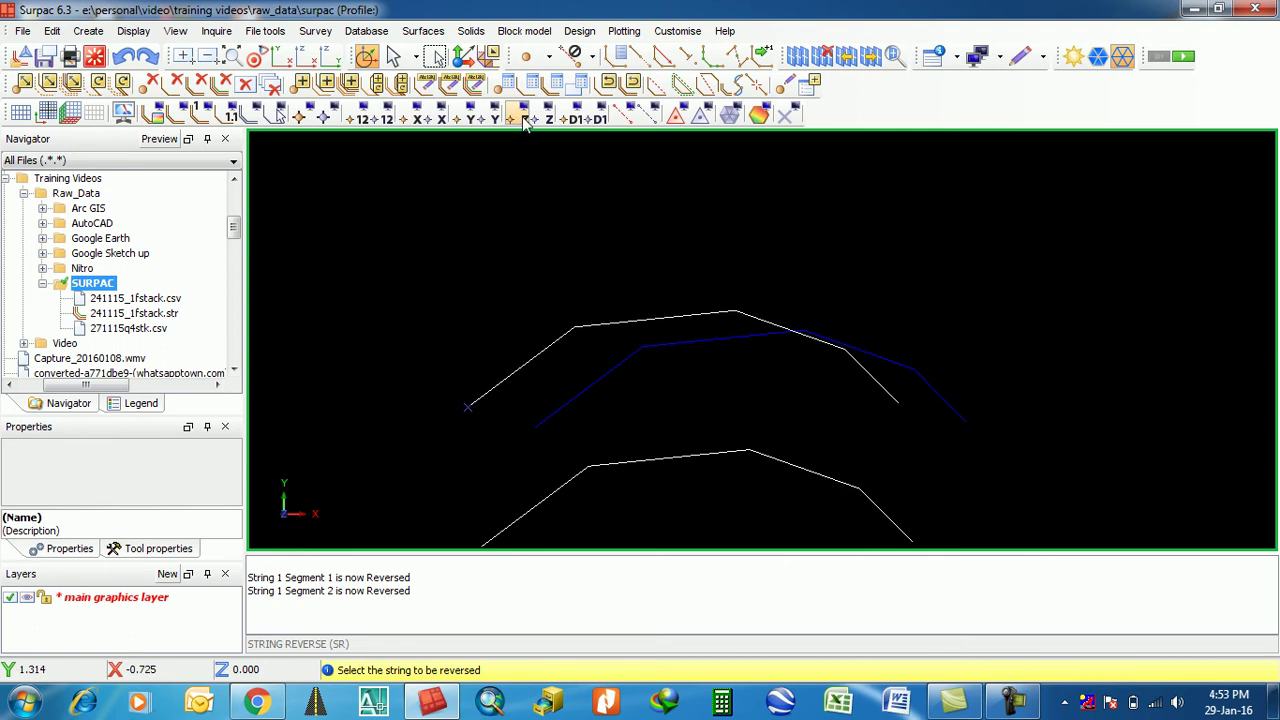
Reverse only the upper white arch with Segment Reverse, repeating it three times on the same segment.
click(607, 83)
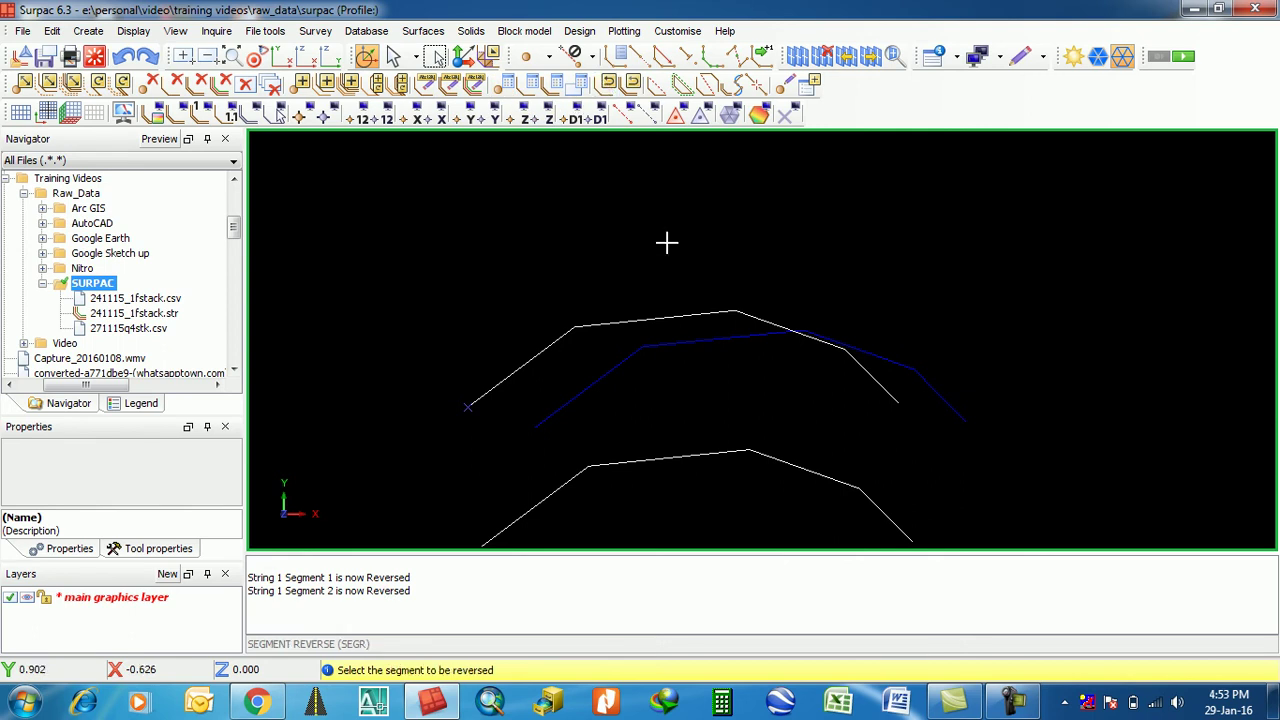
click(659, 317)
click(659, 317)
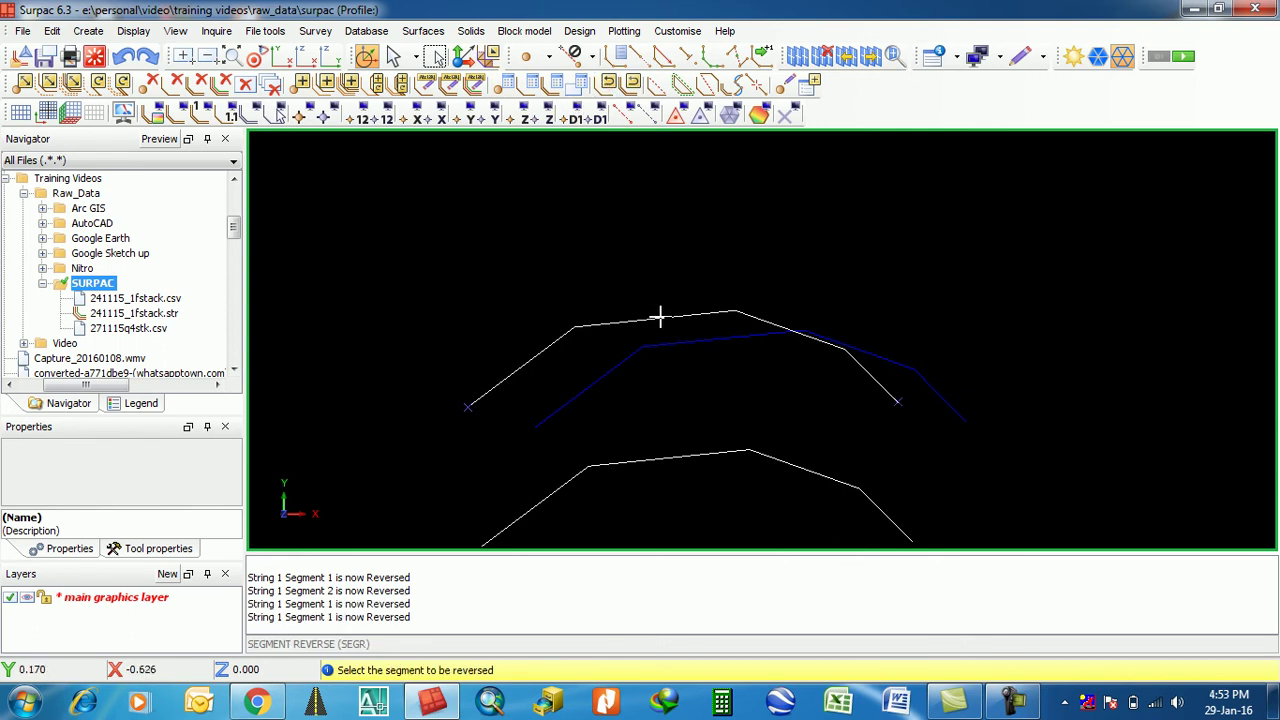
click(659, 317)
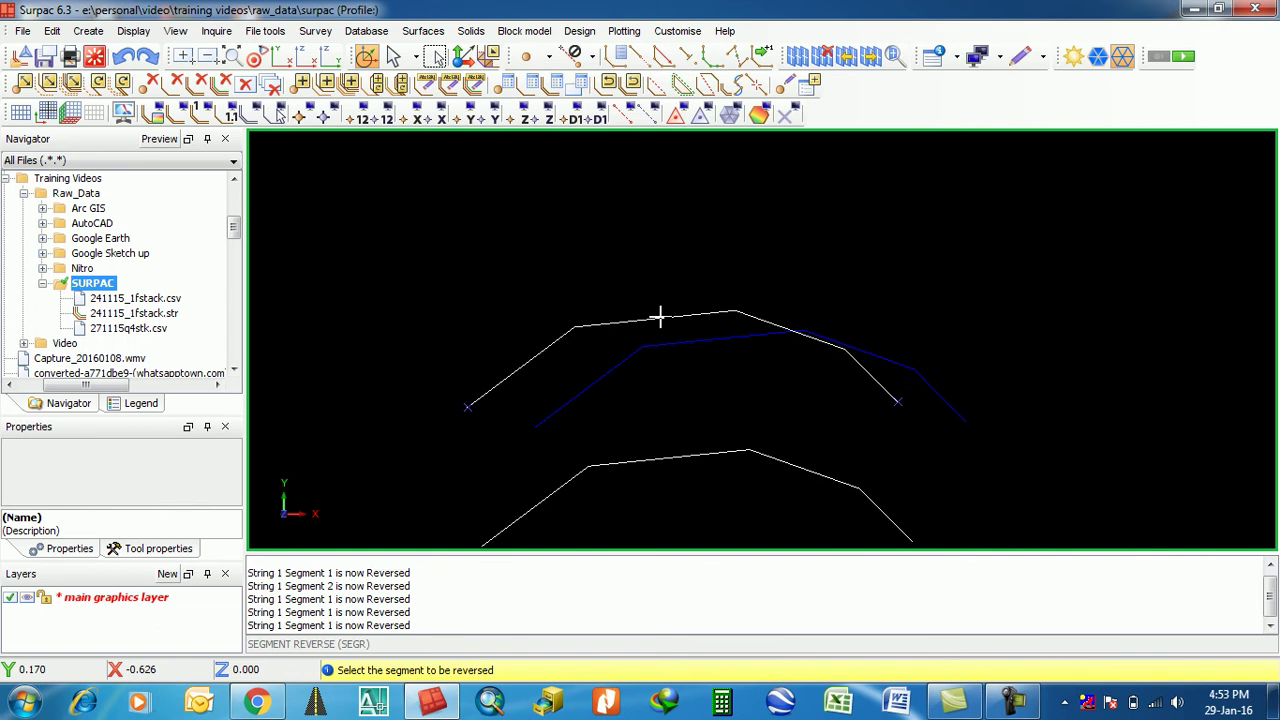
key(Escape)
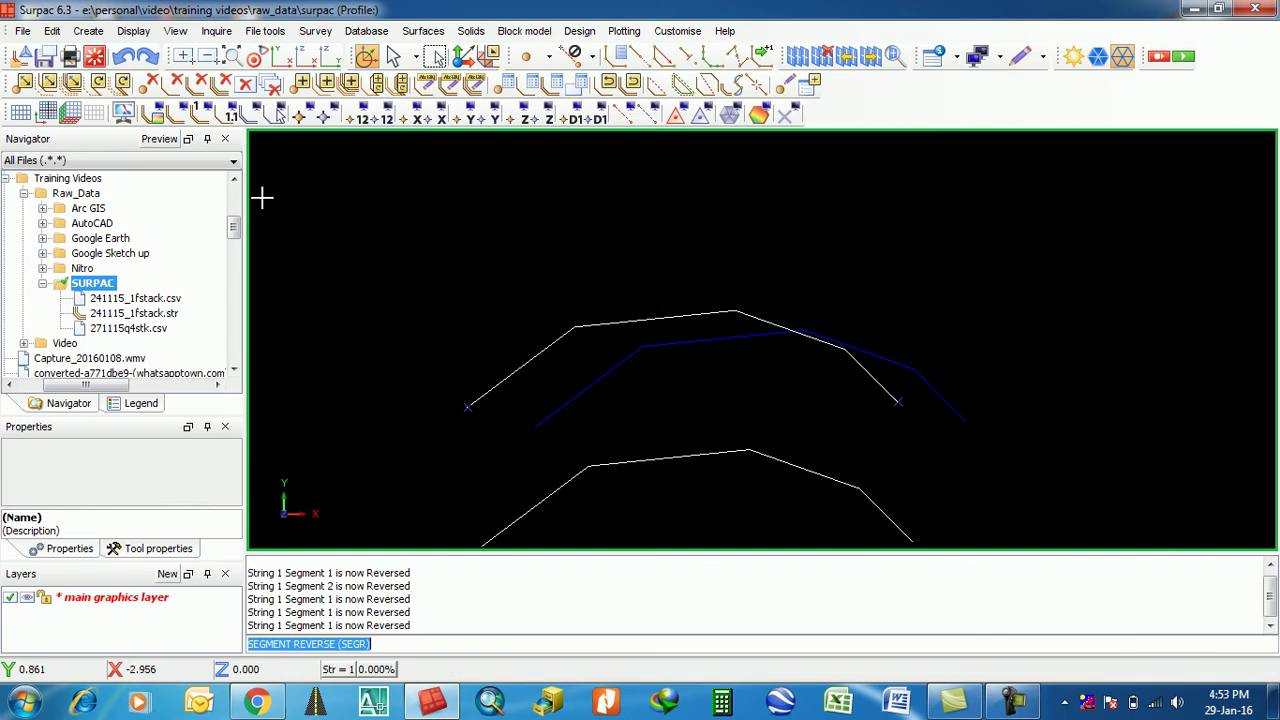
Reset the graphics and digitise a three-point open string with a long, nearly horizontal line and a short leg down from its eastern end.
click(94, 56)
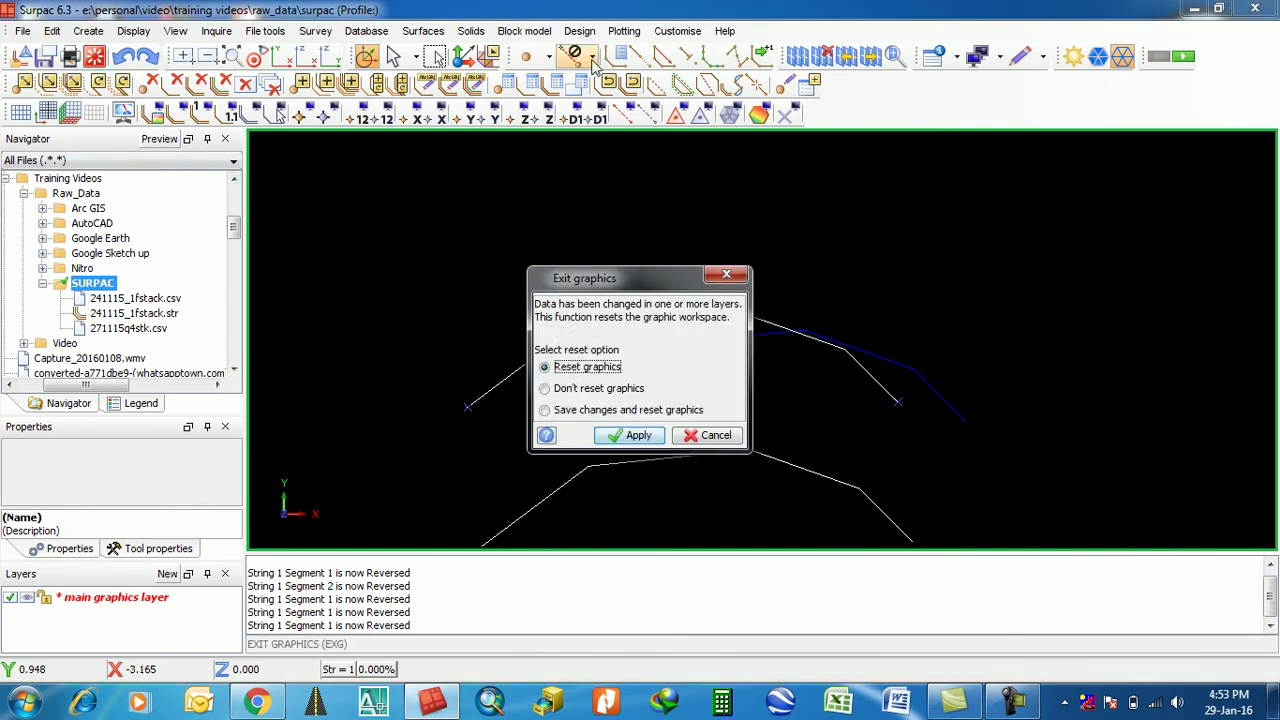
click(635, 435)
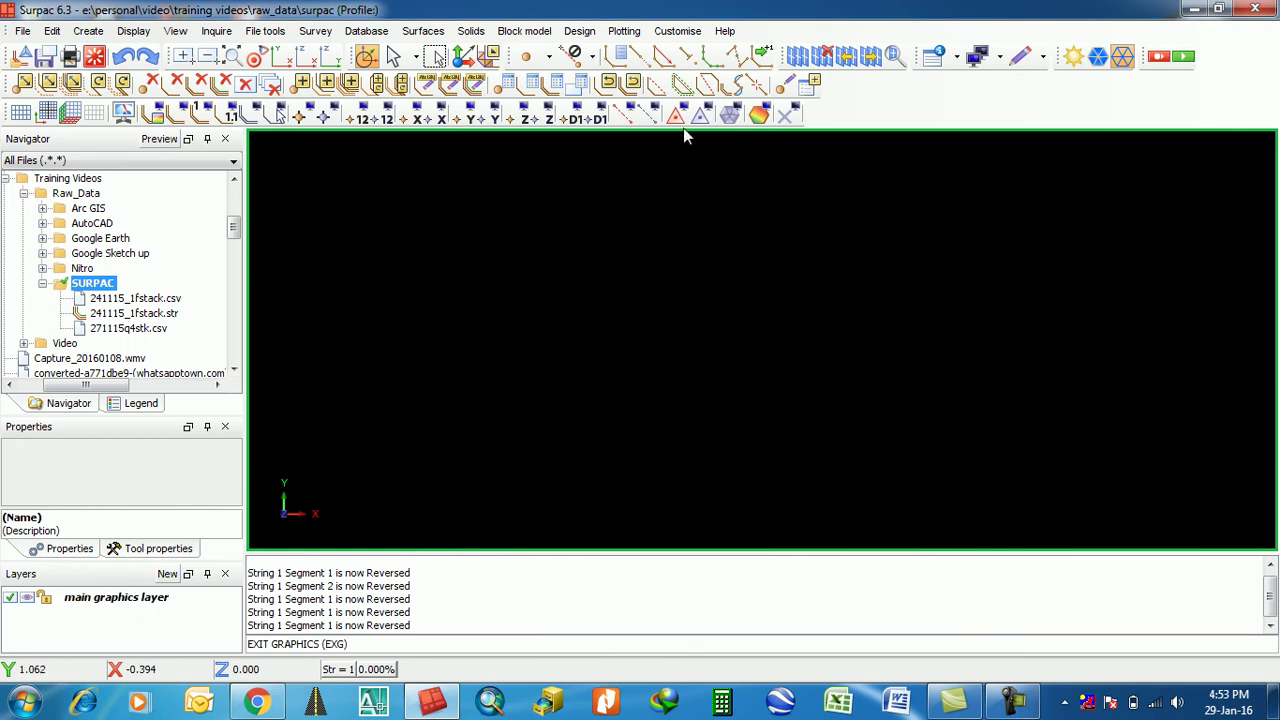
click(640, 56)
click(590, 333)
click(1000, 355)
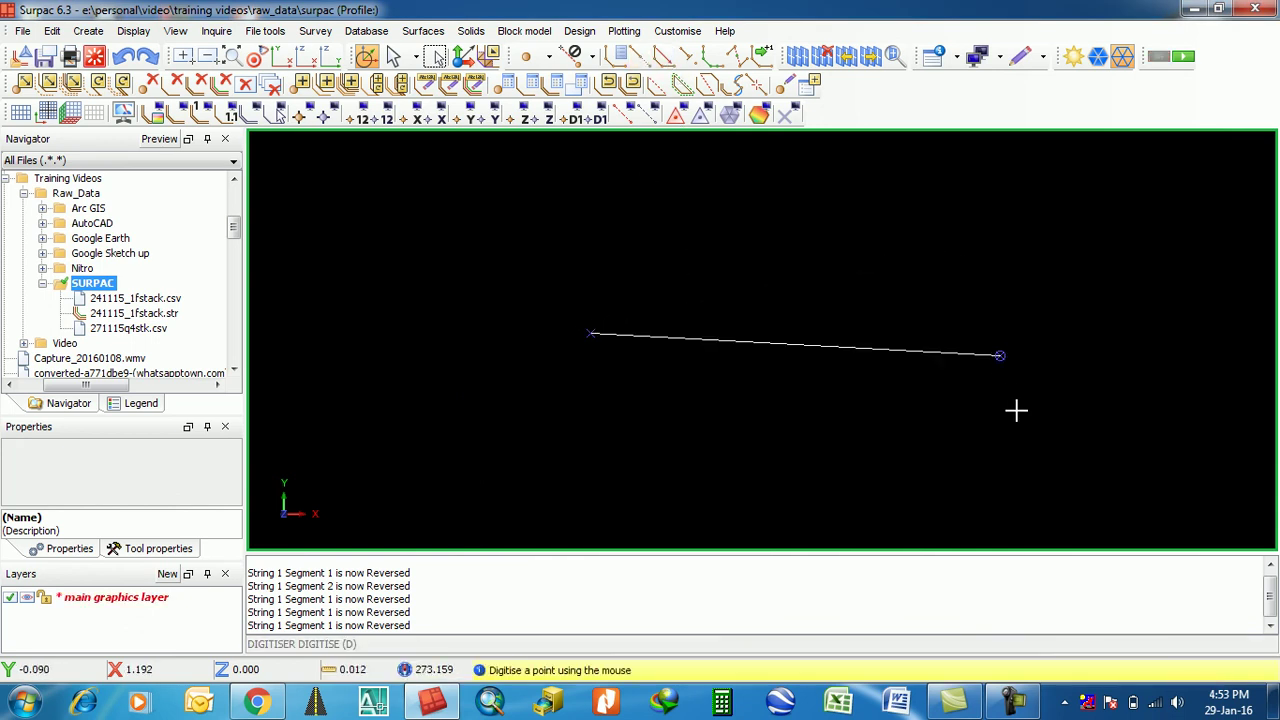
click(1022, 457)
key(Escape)
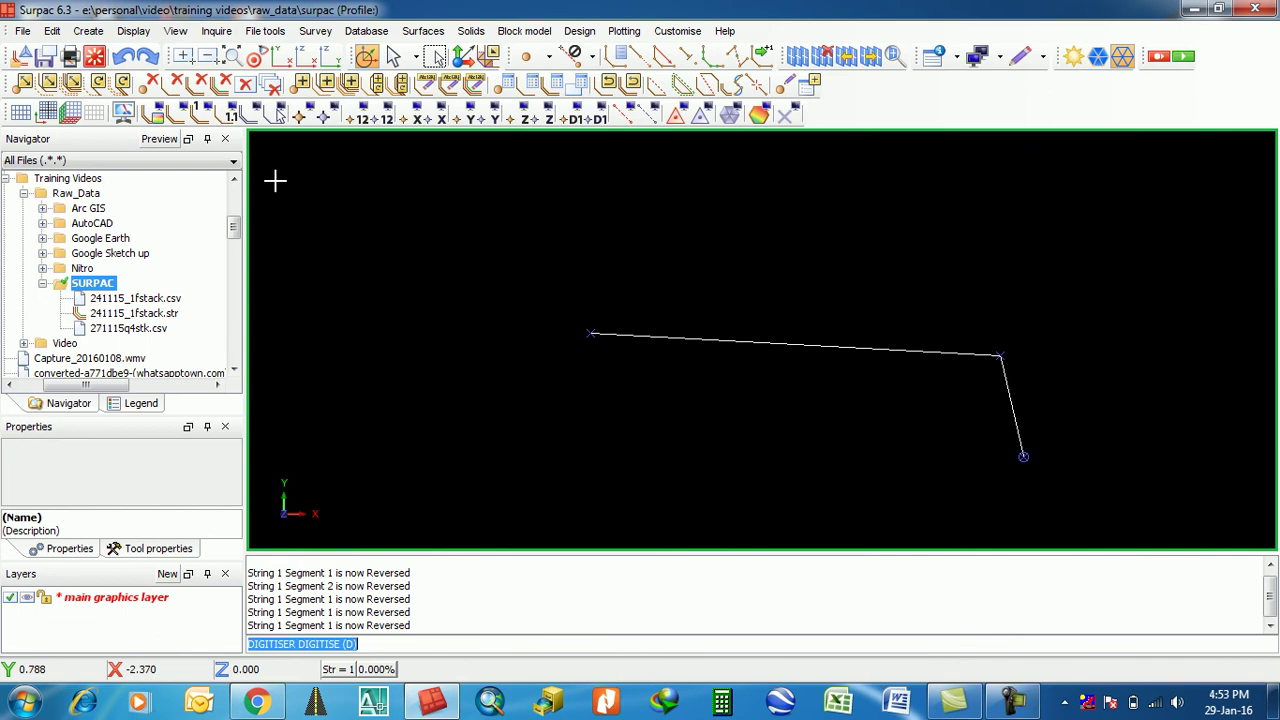
Try to rotate the new string about its corner point with String Rotate, applying an angle of 0.0000 degrees.
click(52, 31)
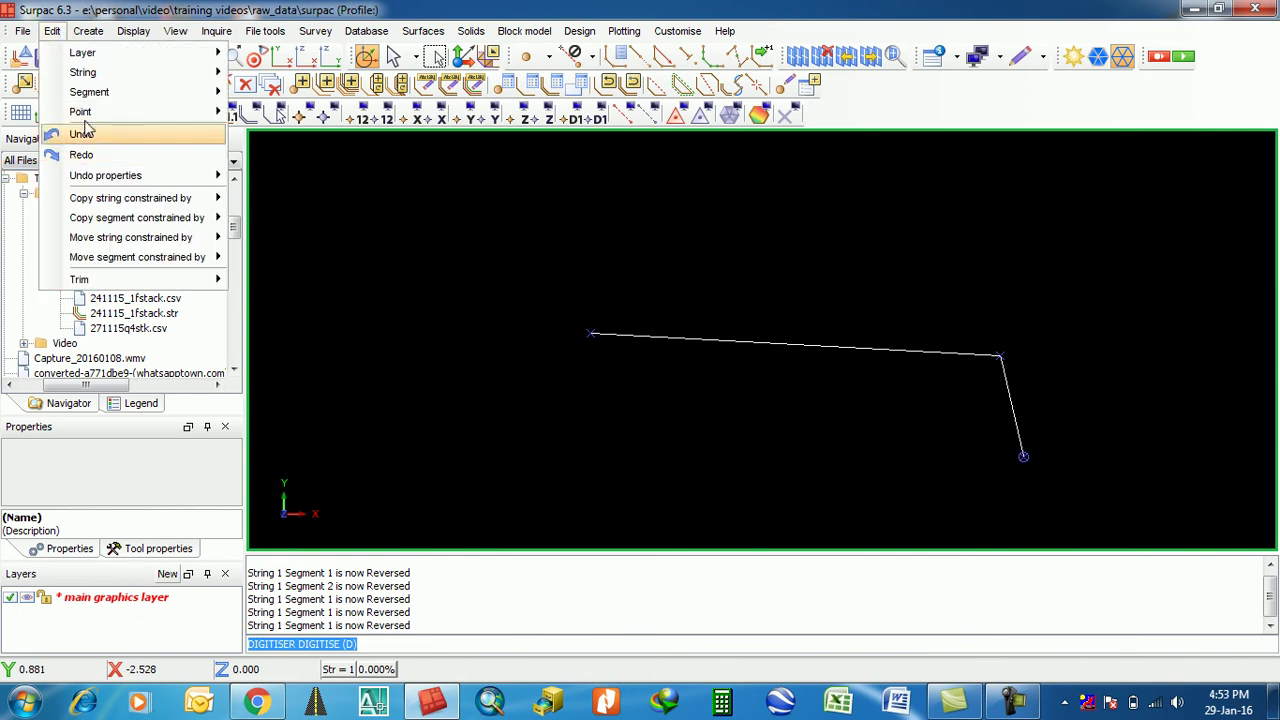
mouse_move(148, 76)
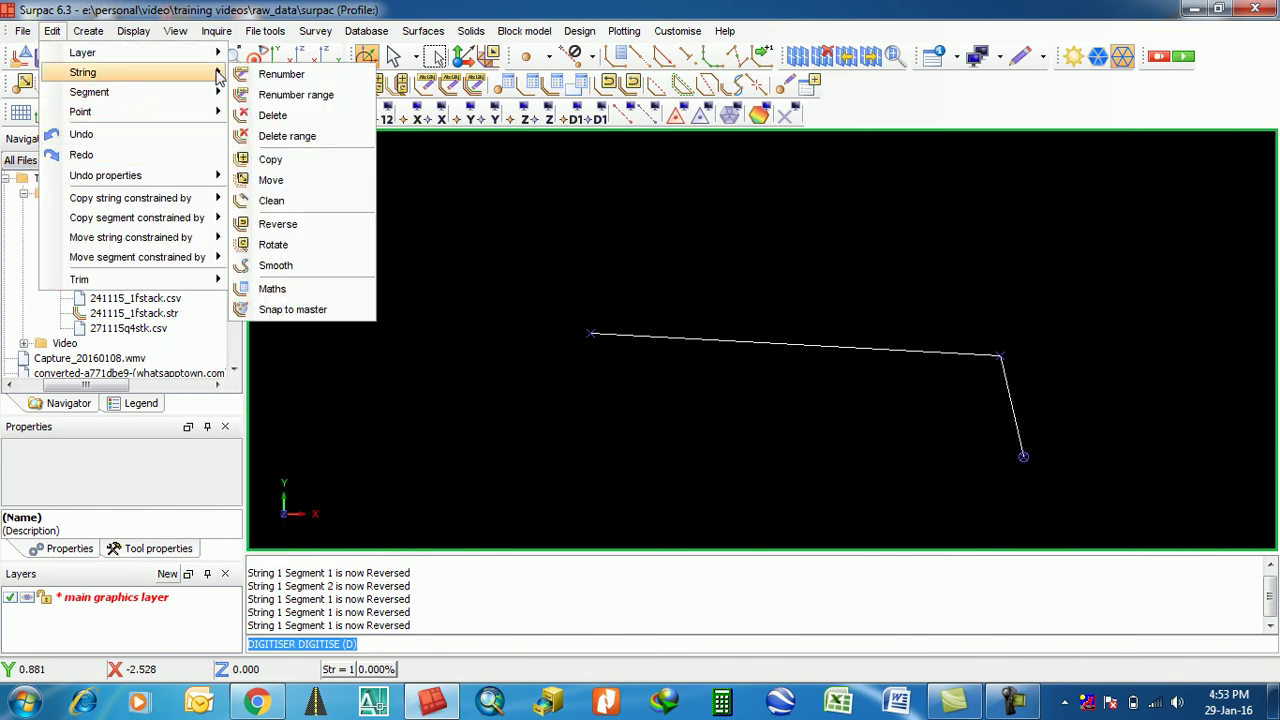
click(276, 246)
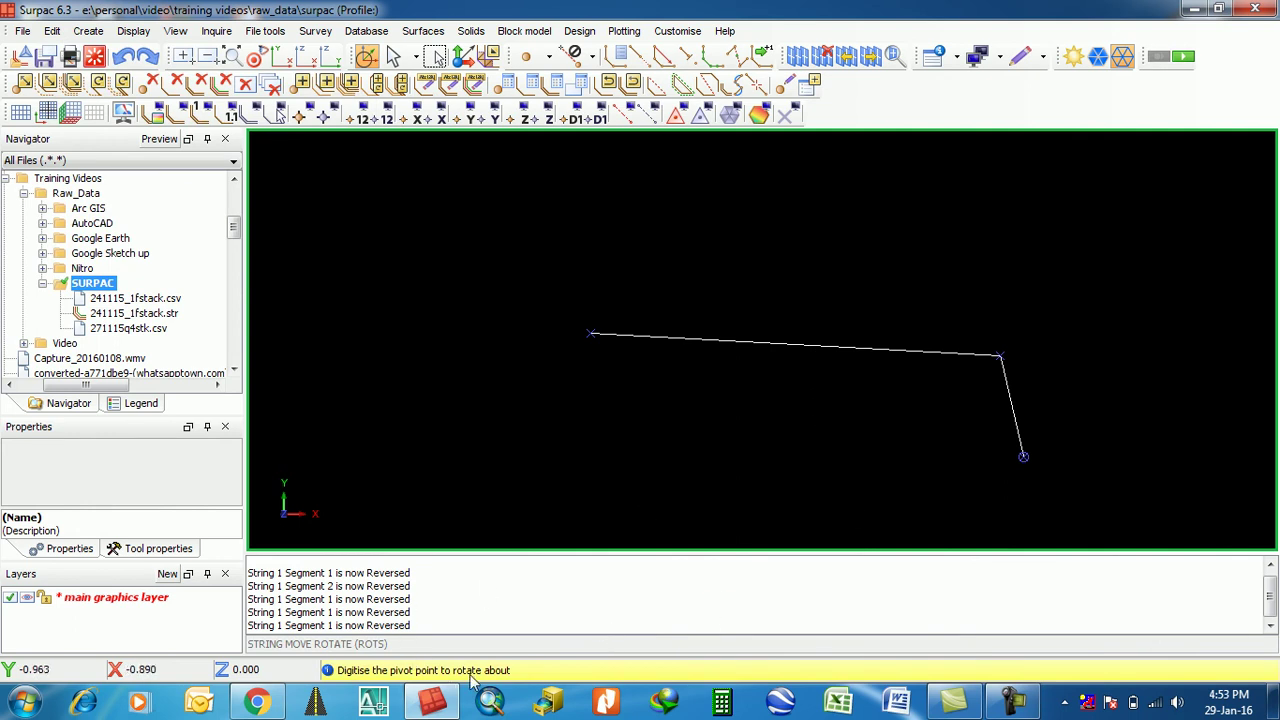
click(1000, 356)
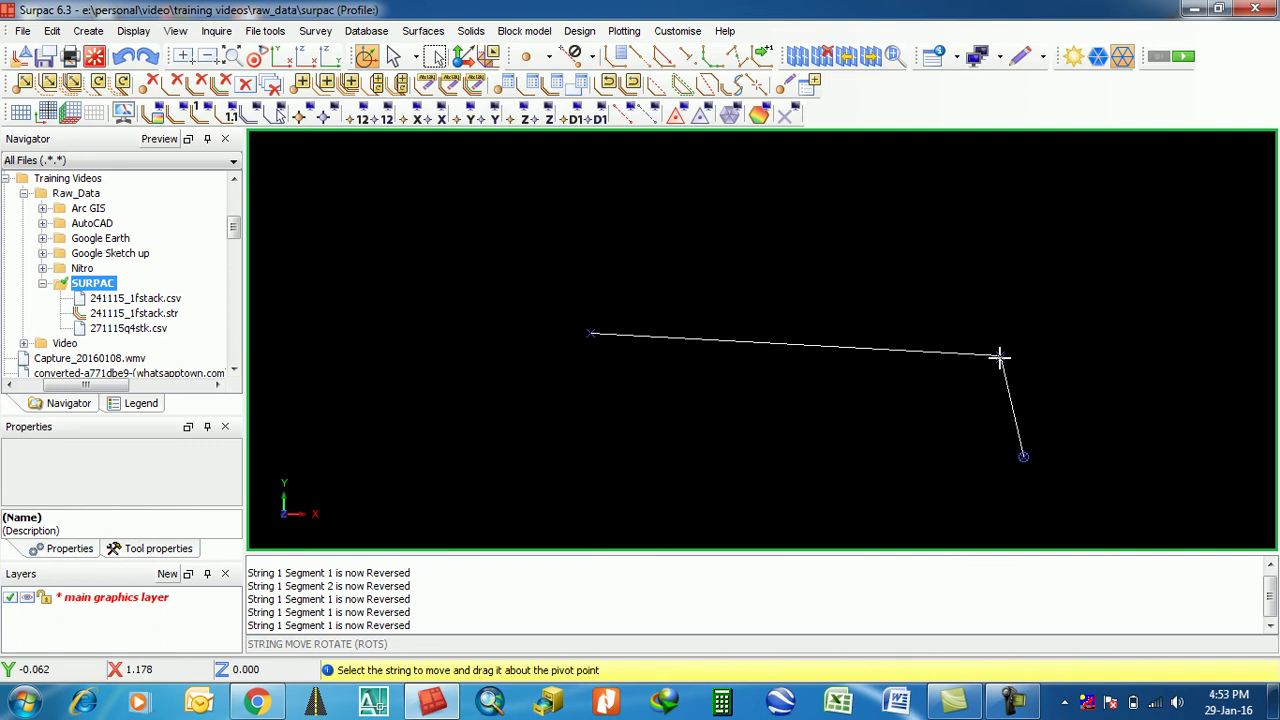
drag(1003, 351, 963, 357)
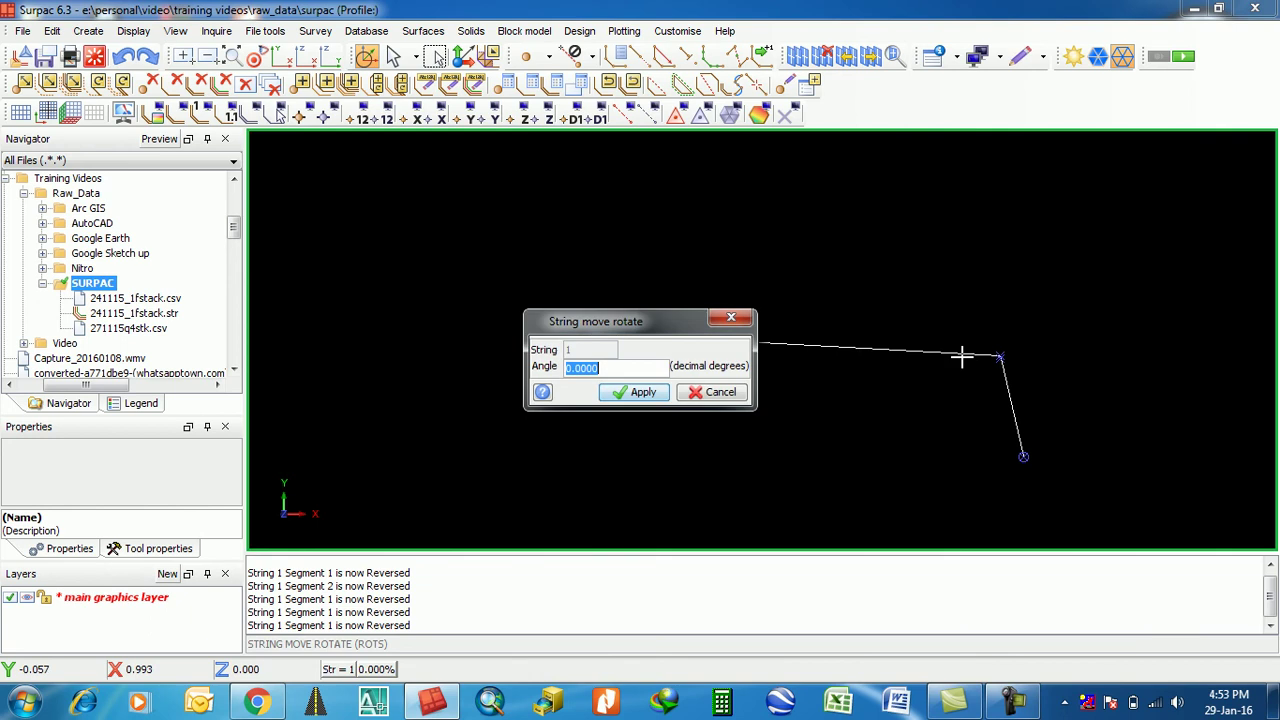
click(643, 393)
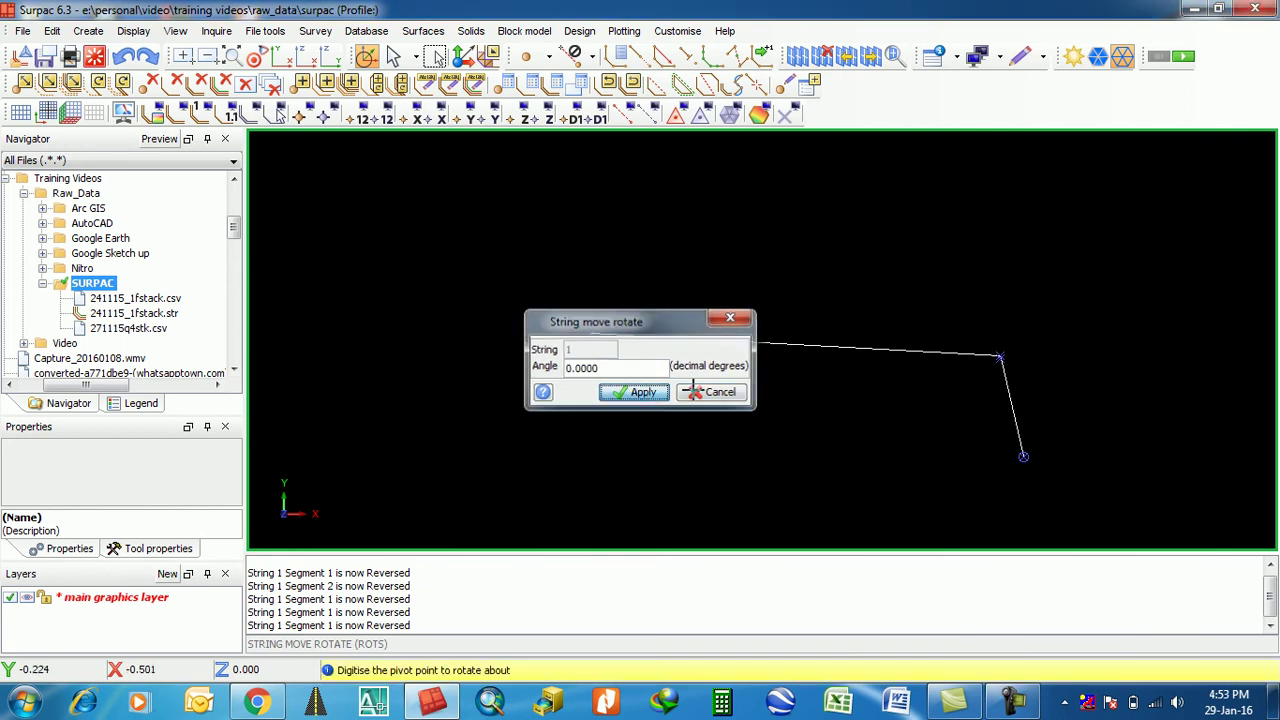
click(865, 353)
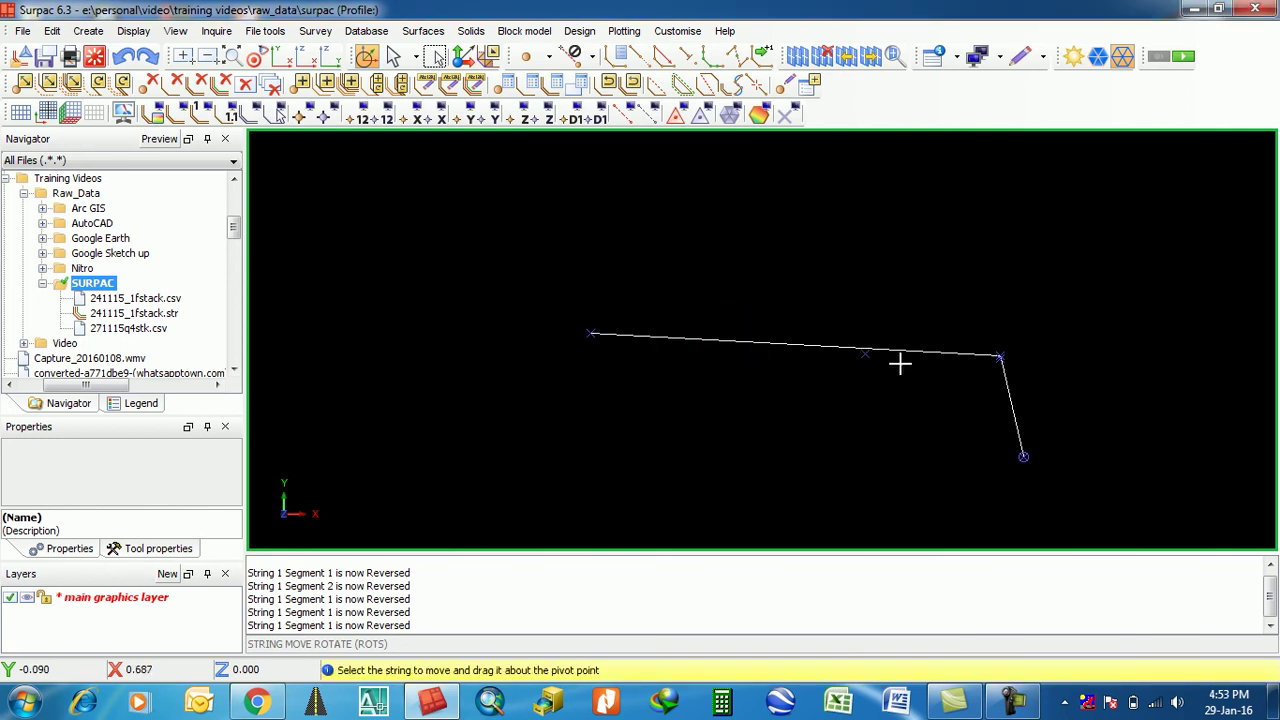
key(Escape)
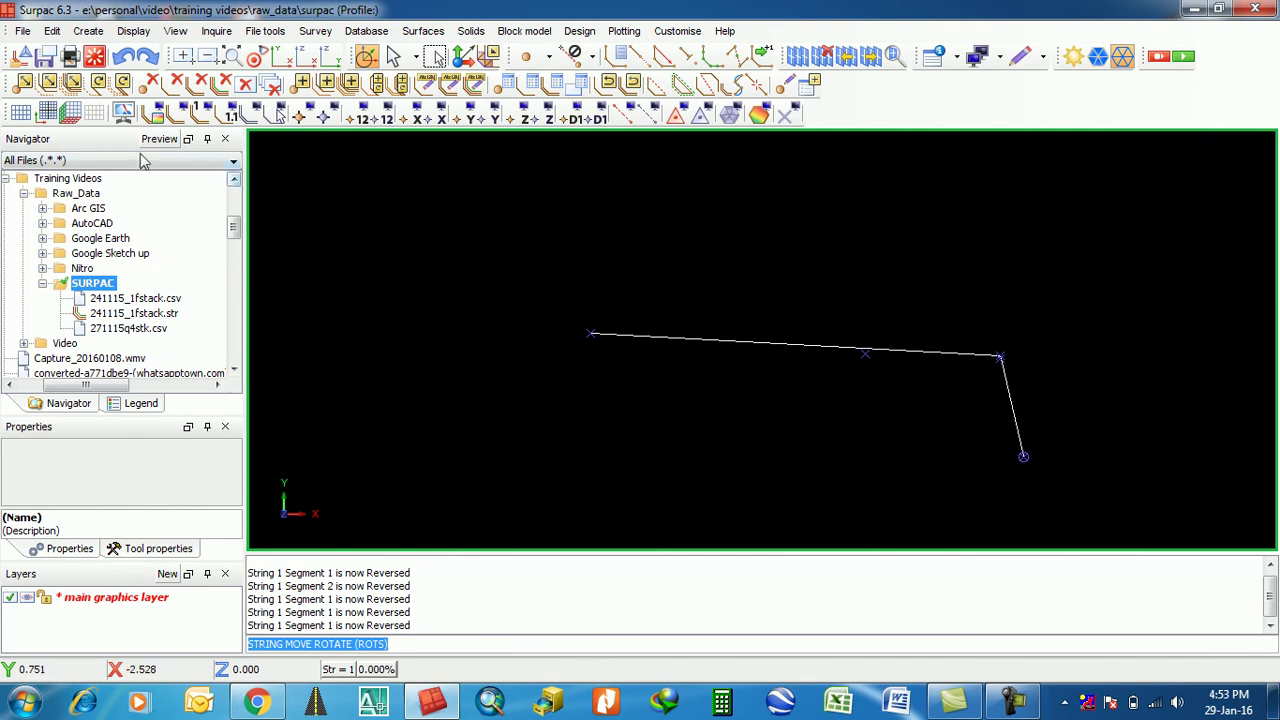
Rotate the string about its western end point with String Rotate, applying an angle of 337.3241 decimal degrees.
click(52, 31)
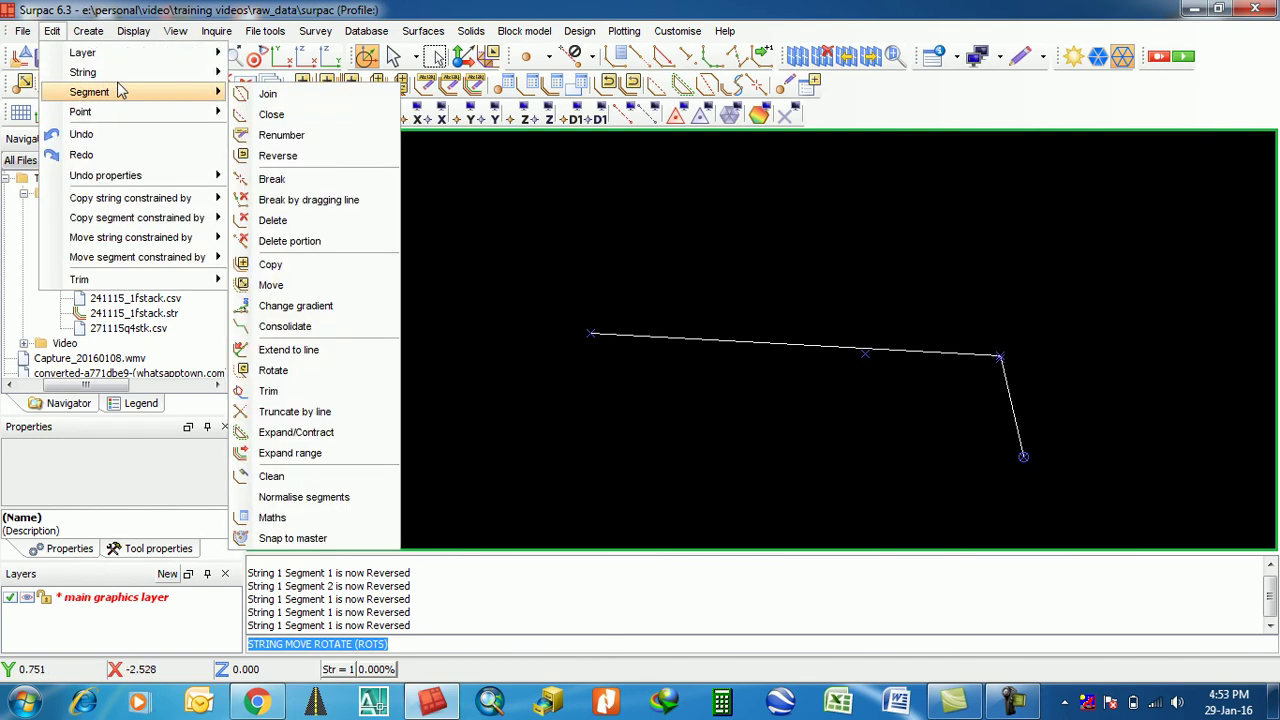
mouse_move(152, 74)
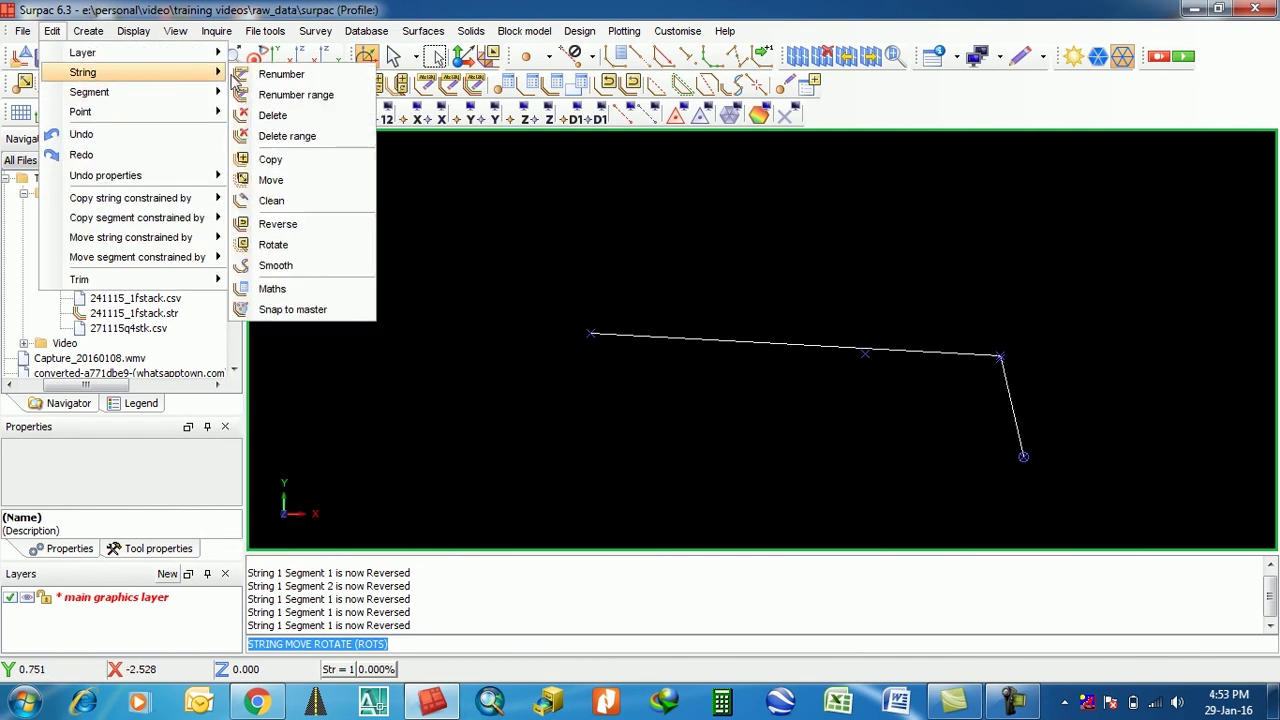
click(284, 247)
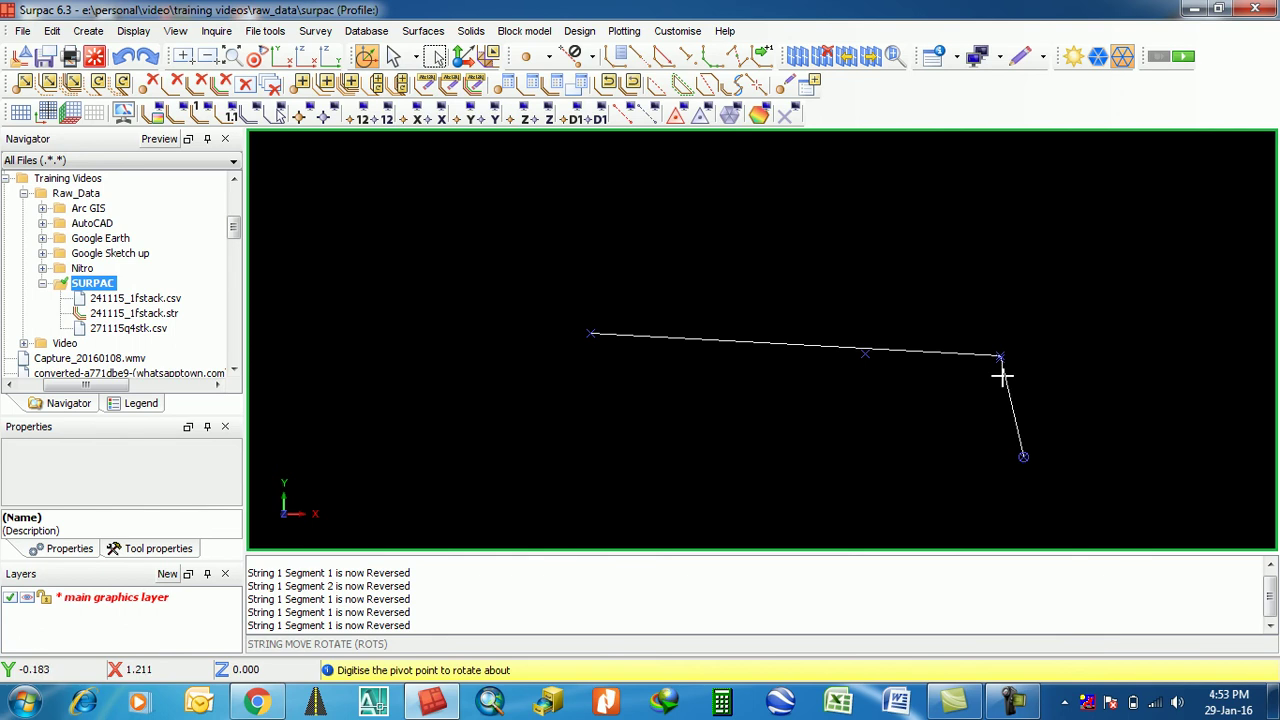
click(586, 334)
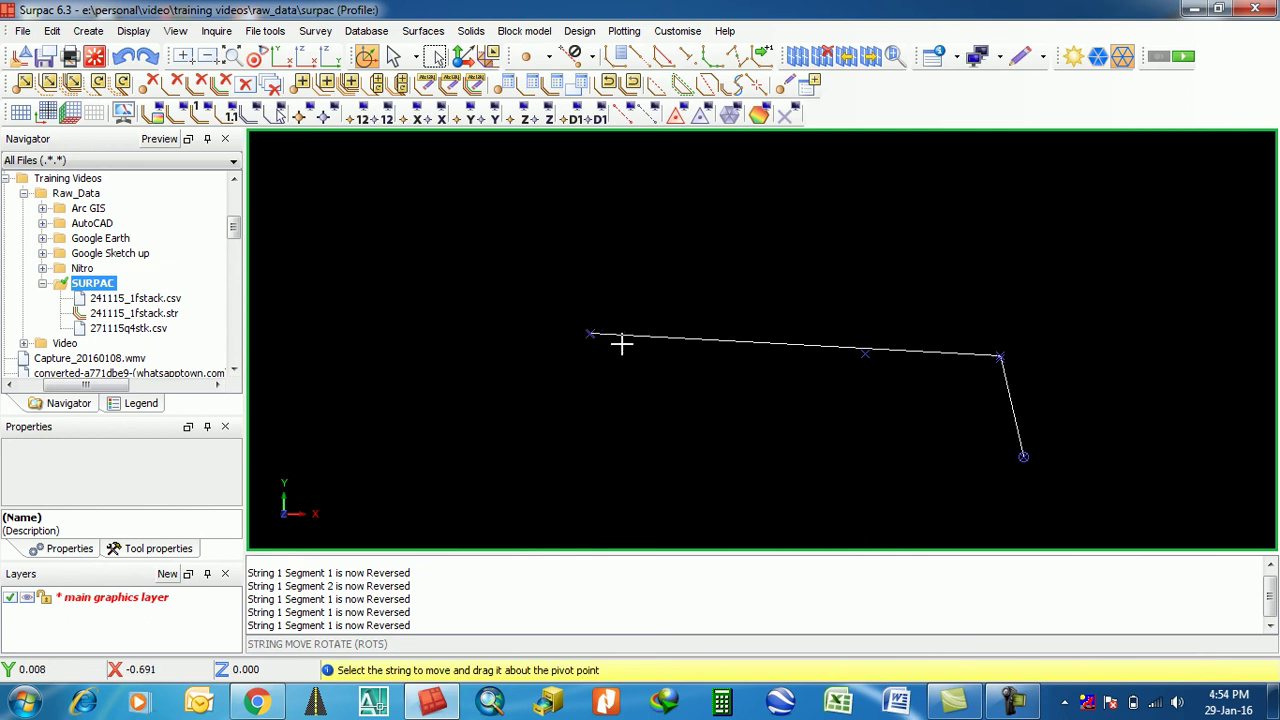
drag(1006, 376, 503, 448)
drag(421, 363, 755, 284)
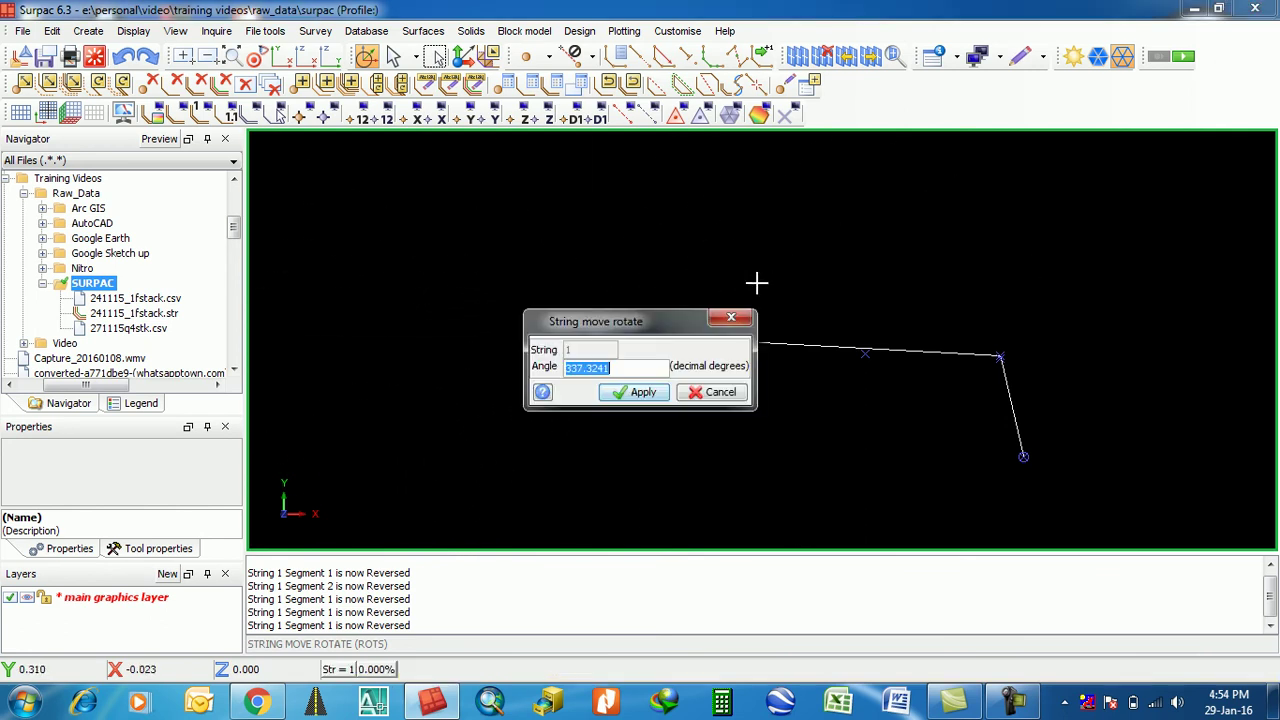
click(641, 394)
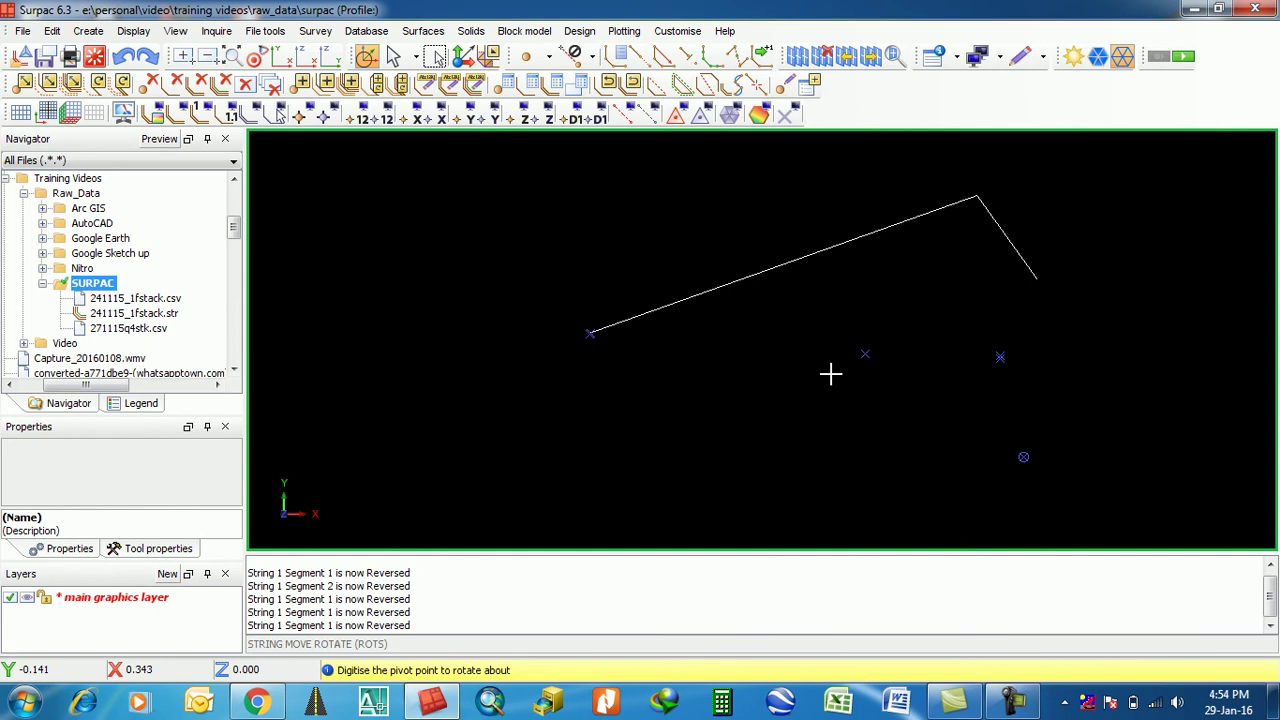
key(Escape)
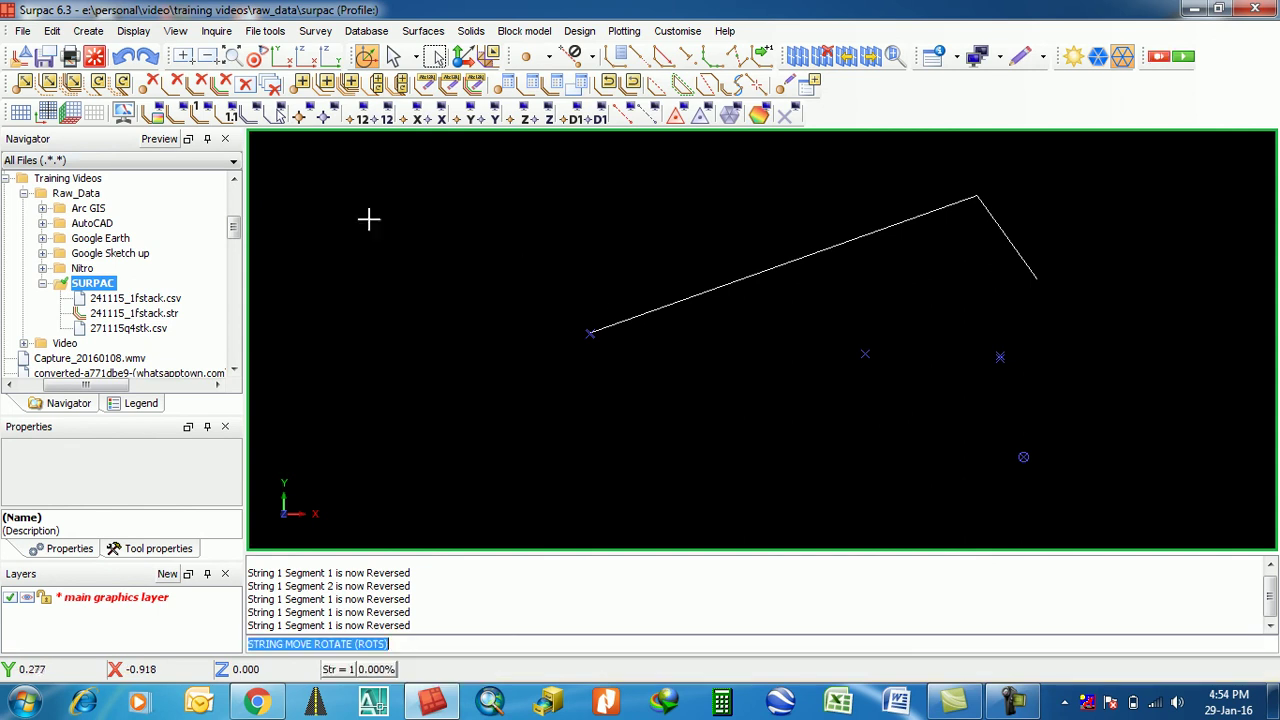
Smooth string 1 using Spline smoothing with 1 line per segment, and erase the temporary markers.
click(46, 33)
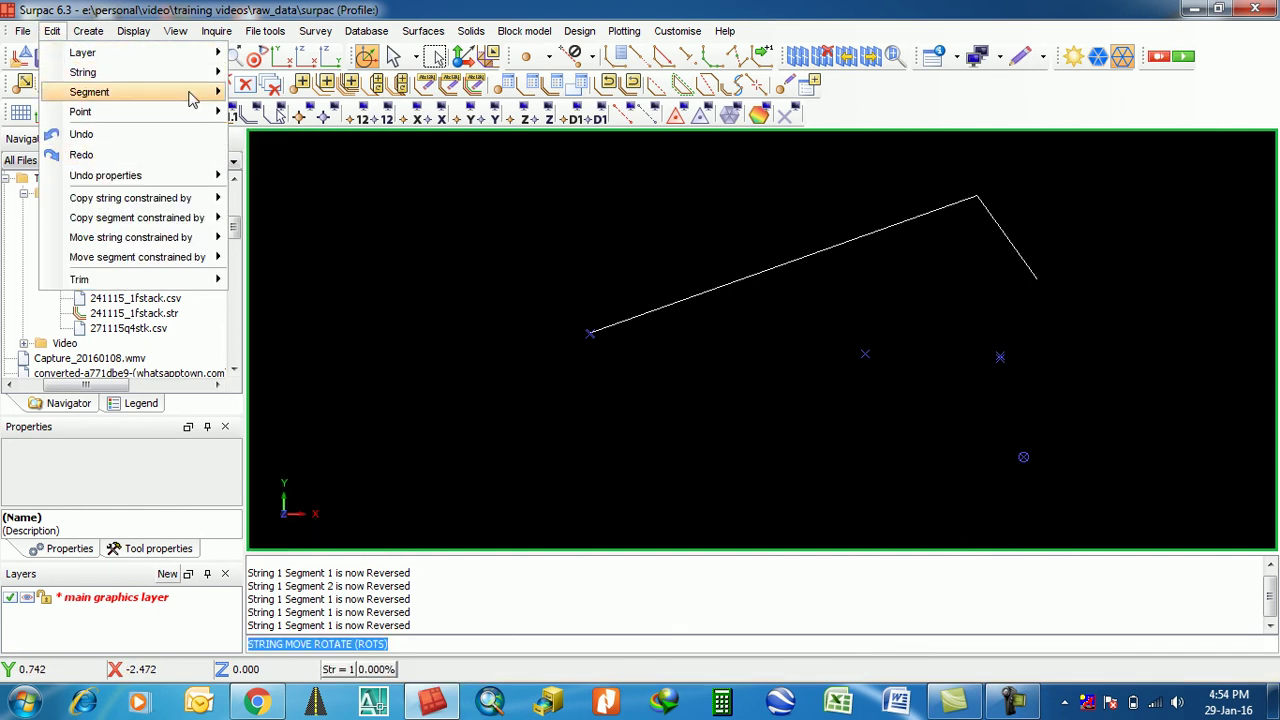
mouse_move(172, 76)
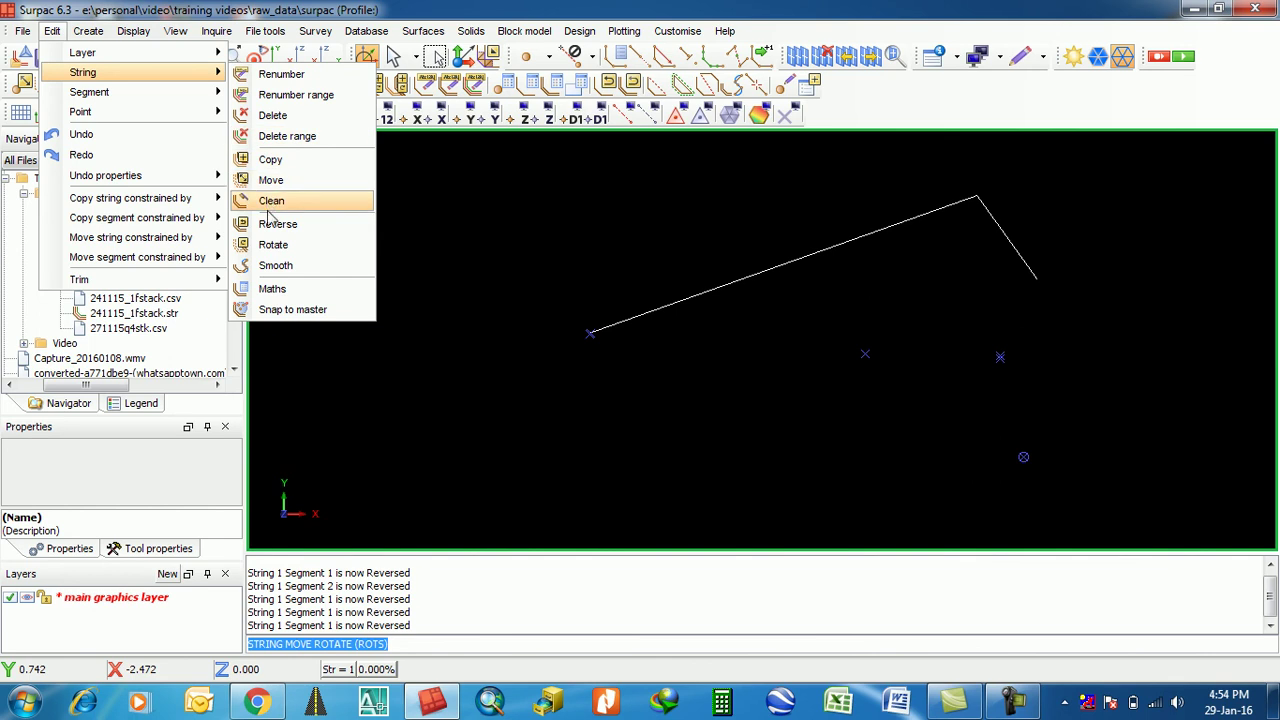
click(276, 268)
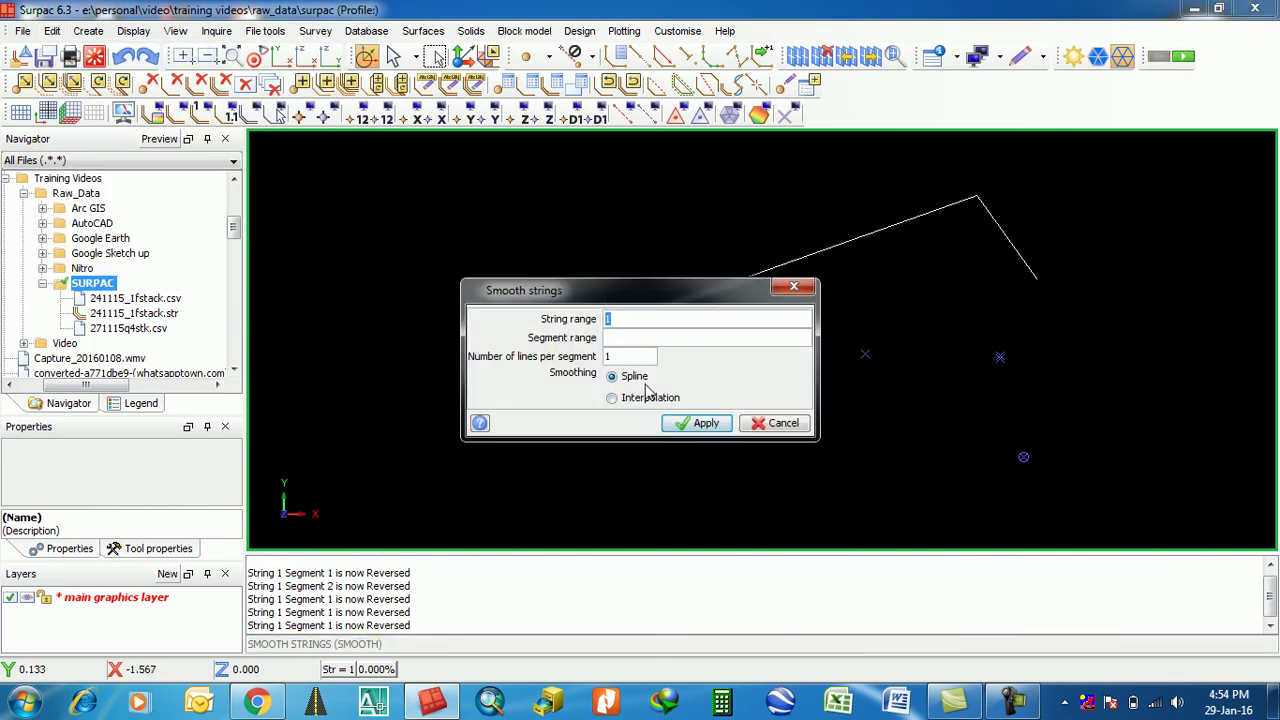
click(697, 424)
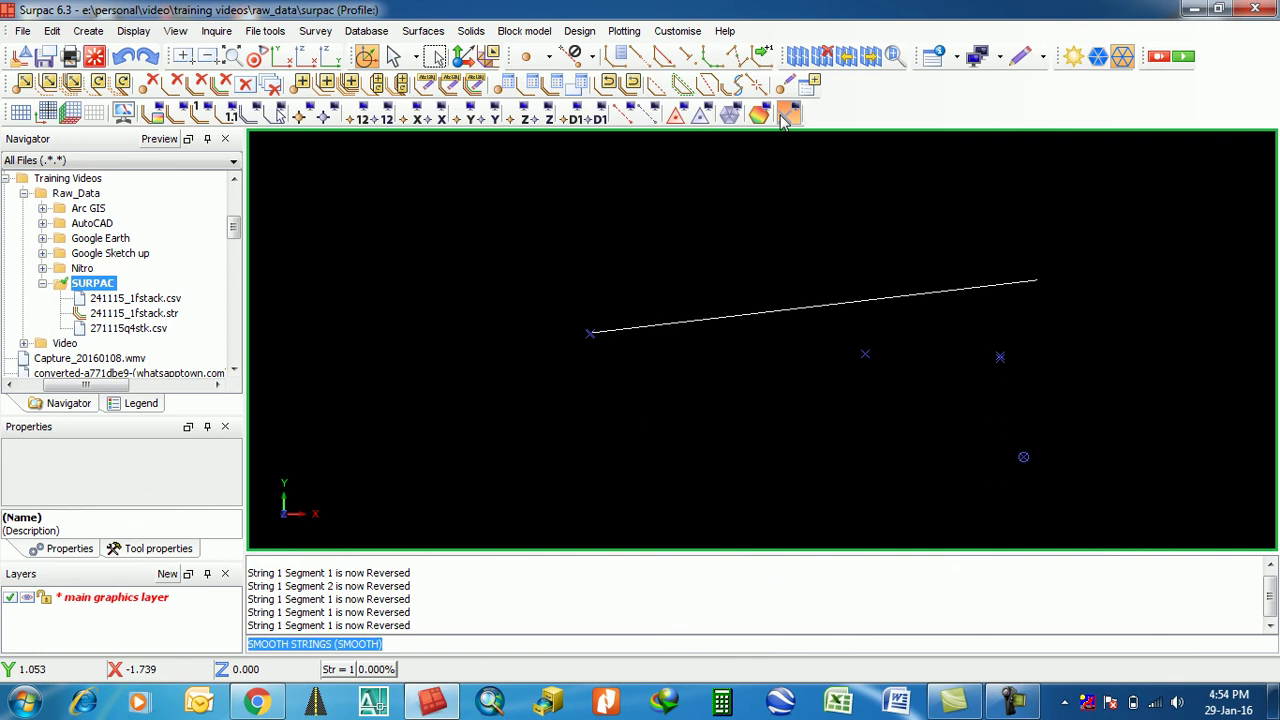
click(785, 116)
Reset the graphics and digitise an eight-point open string that curves clockwise into a wide, unclosed loop.
click(92, 58)
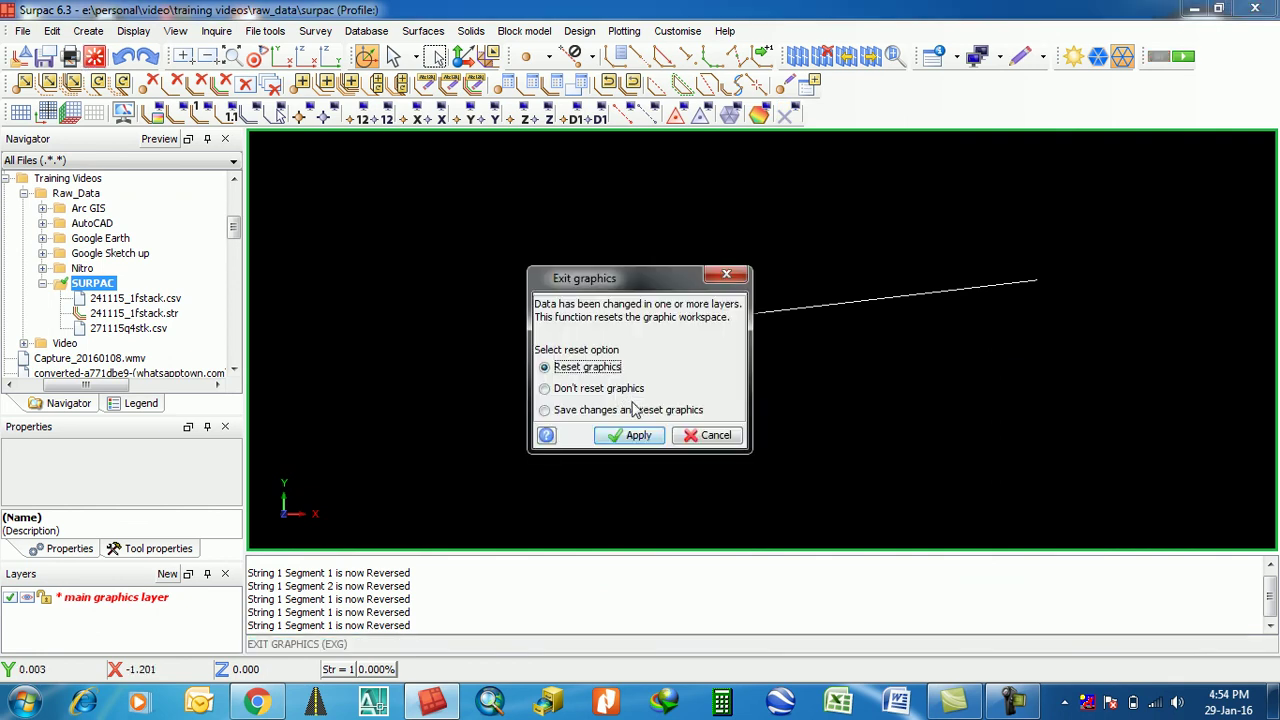
click(615, 435)
click(645, 58)
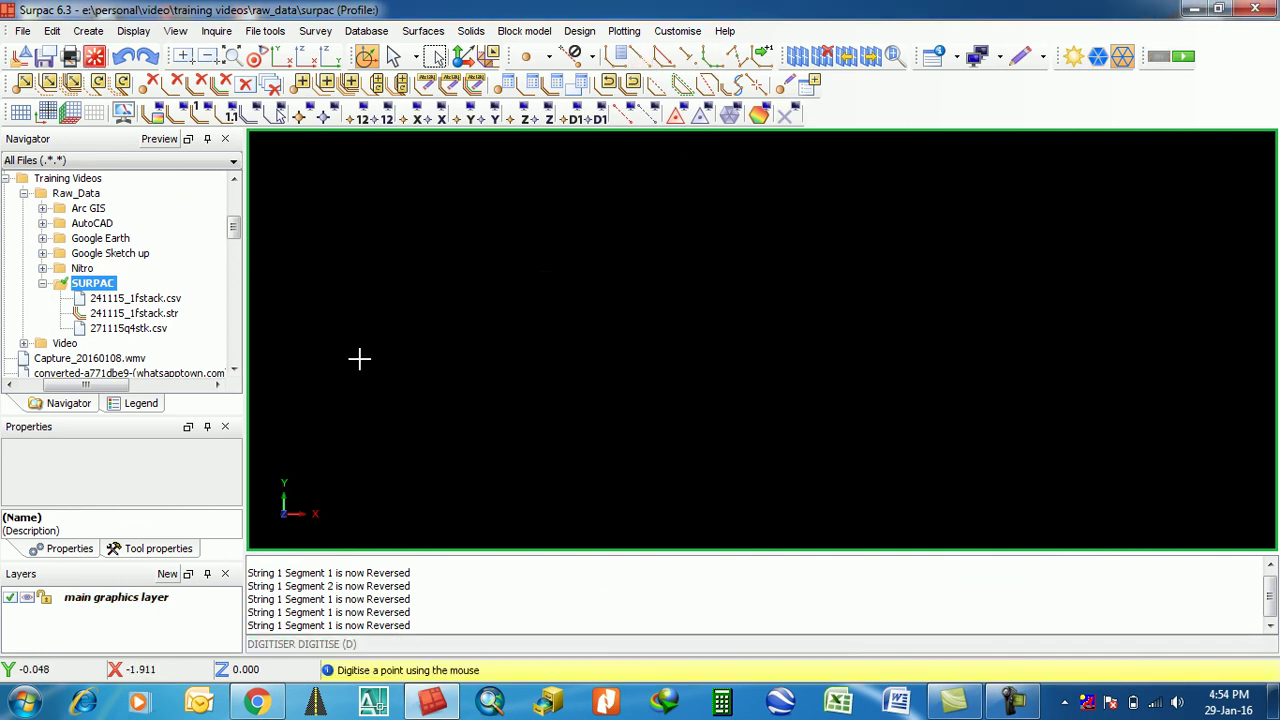
click(376, 390)
click(457, 292)
click(652, 264)
click(792, 297)
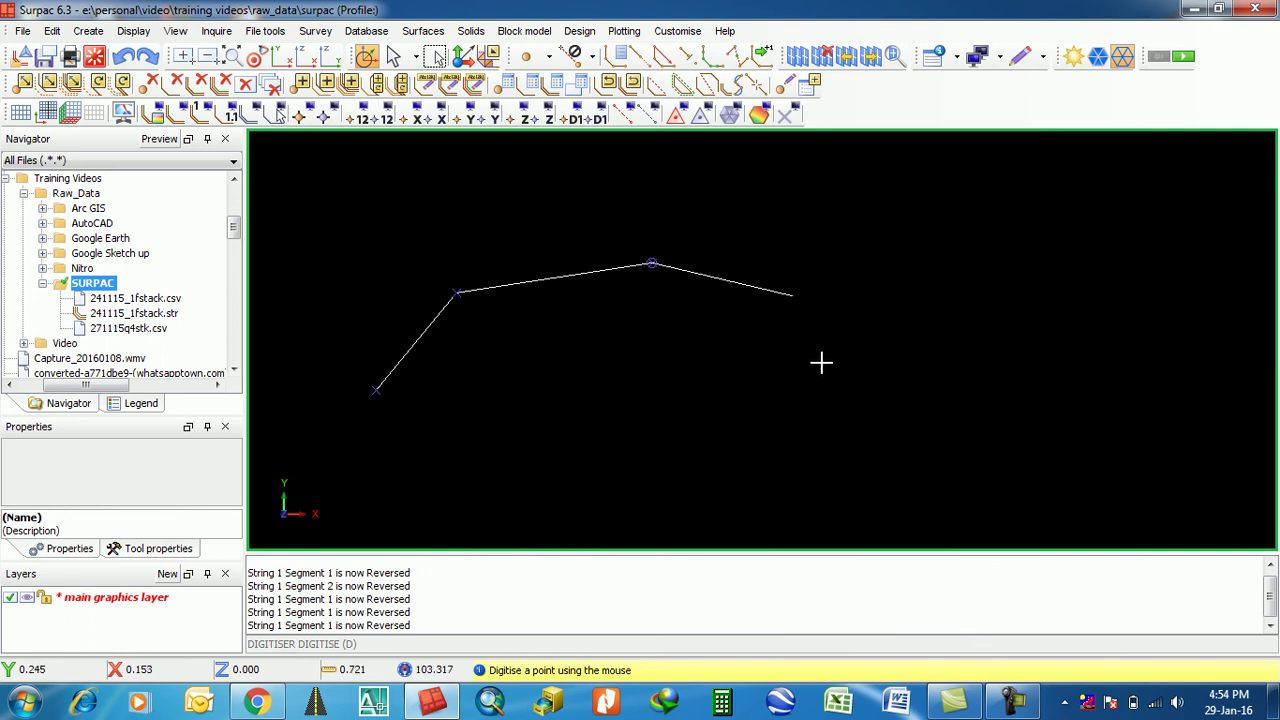
click(826, 369)
click(787, 449)
click(686, 473)
click(566, 425)
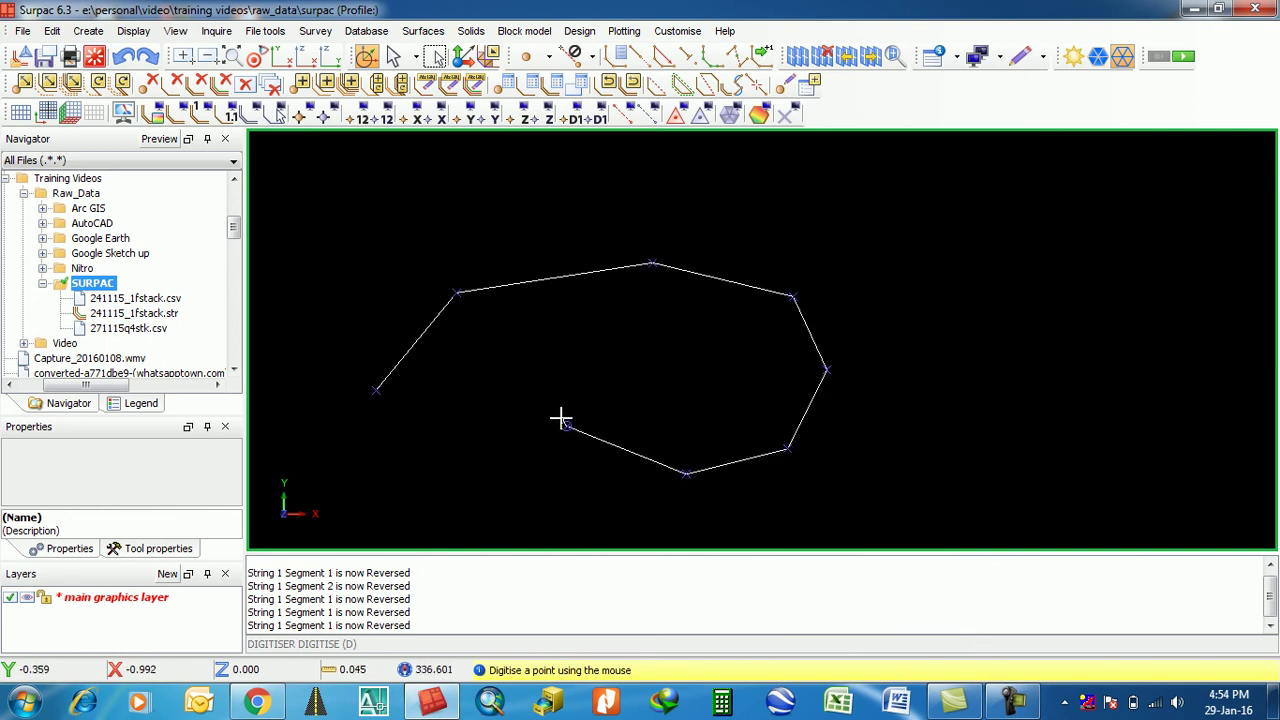
key(Escape)
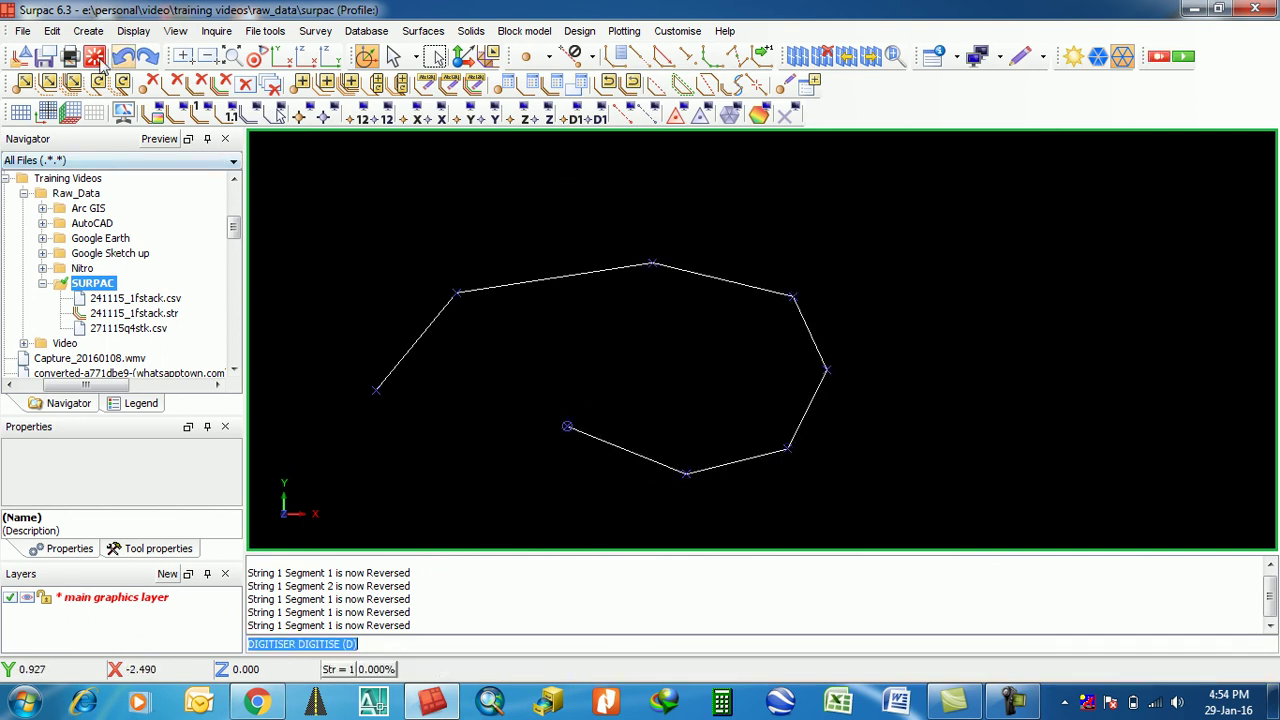
Digitise the last two points at the inner line's western end to complete an open string of two nested arches joined in the east.
click(52, 31)
mouse_move(67, 77)
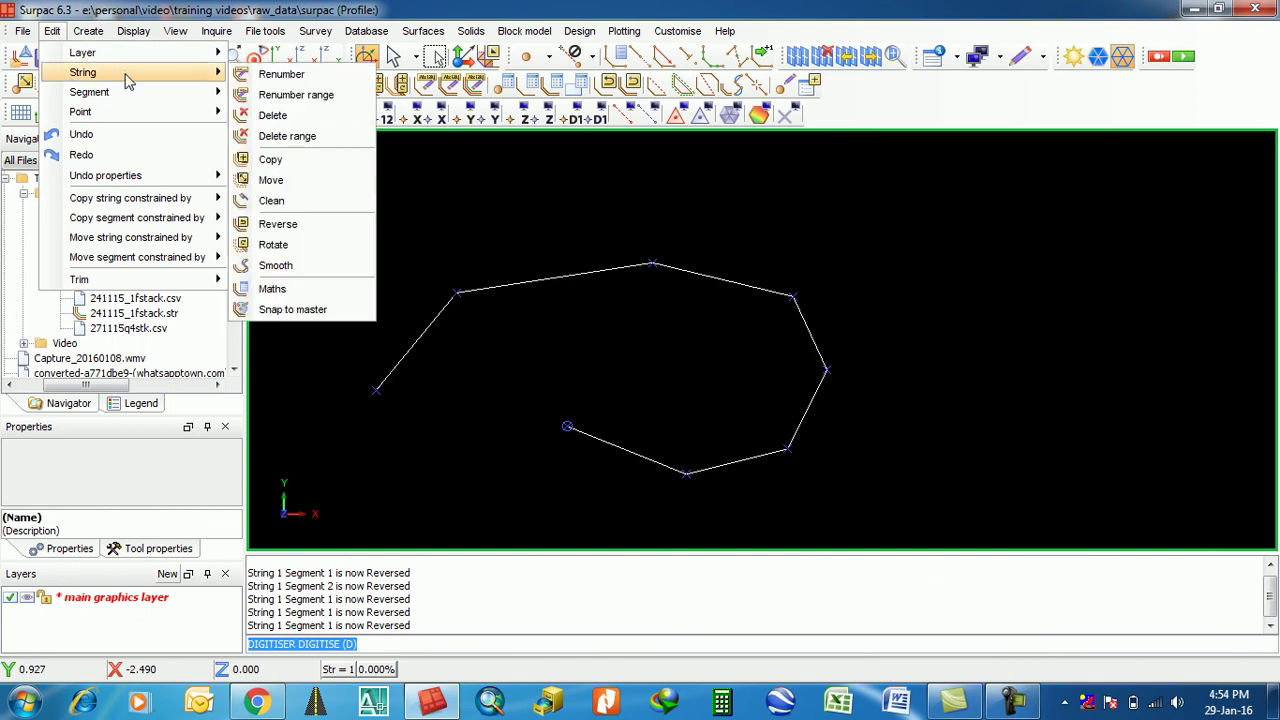
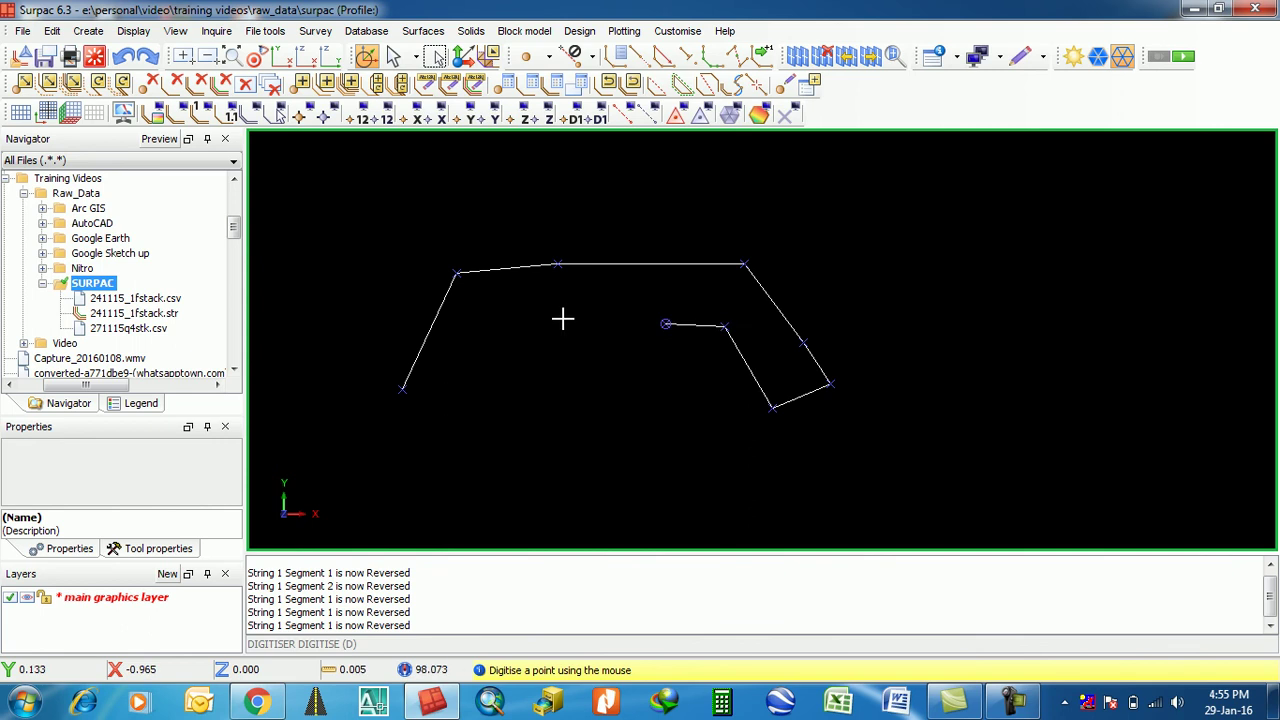
click(531, 324)
click(491, 394)
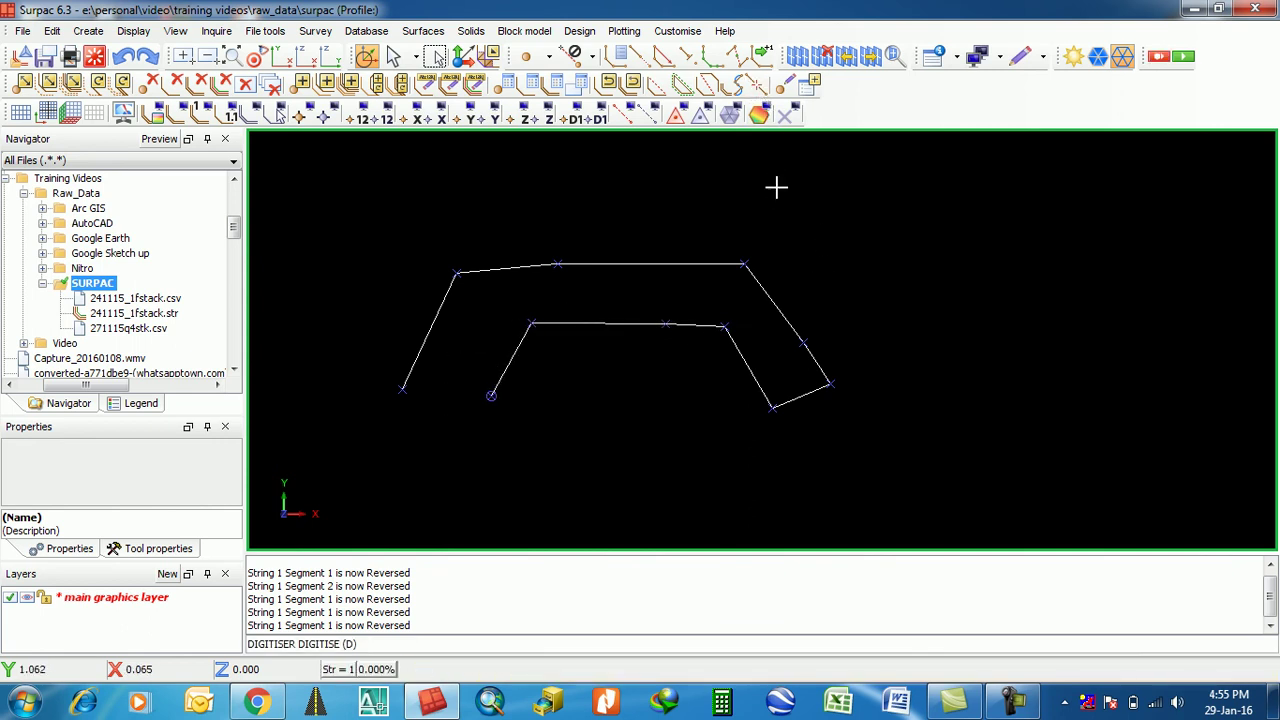
Break the short segment joining the two arches at their eastern end, and erase the temporary markers.
click(792, 118)
click(806, 394)
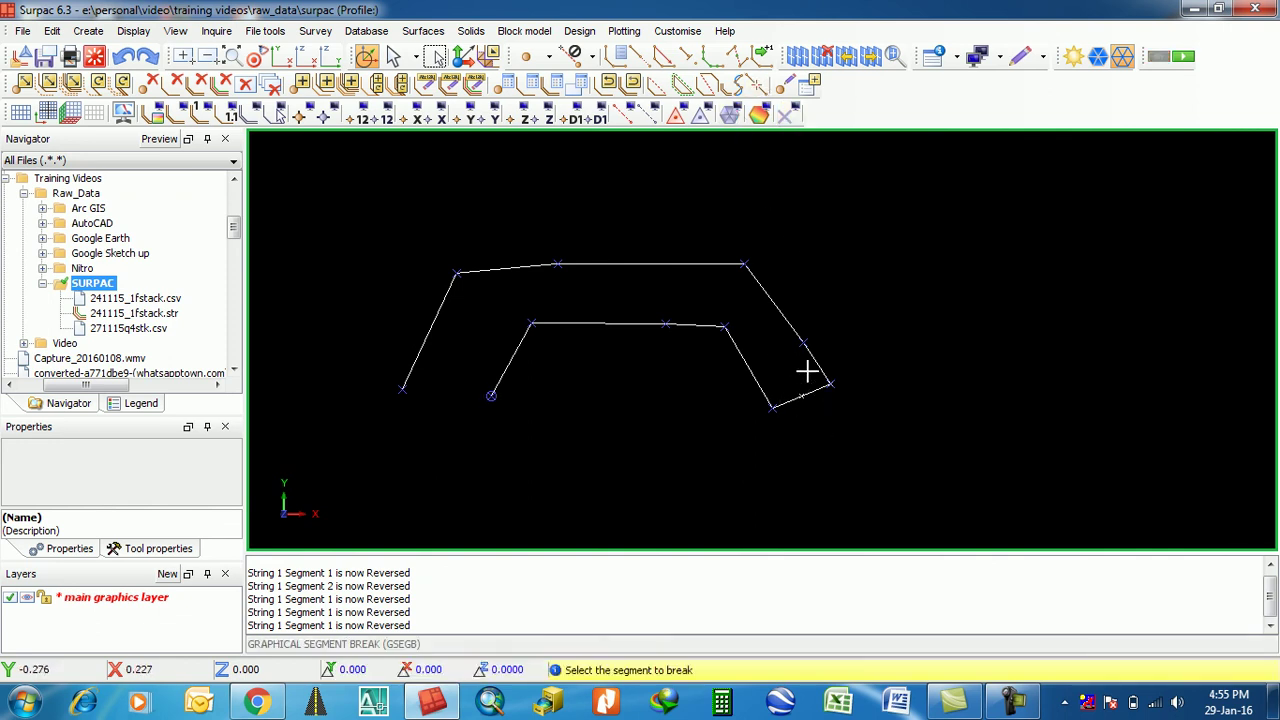
click(72, 113)
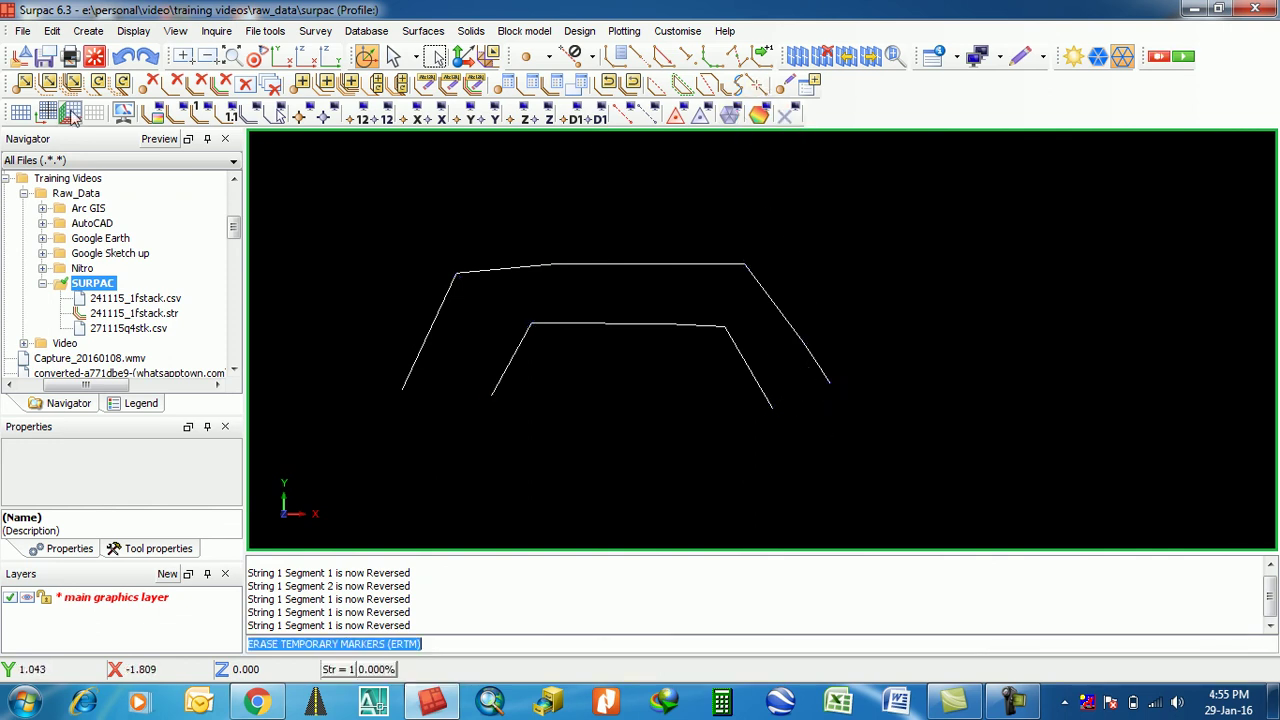
Apply String Maths to the arched string with constraint 1, field x and expression z.
click(52, 31)
mouse_move(200, 72)
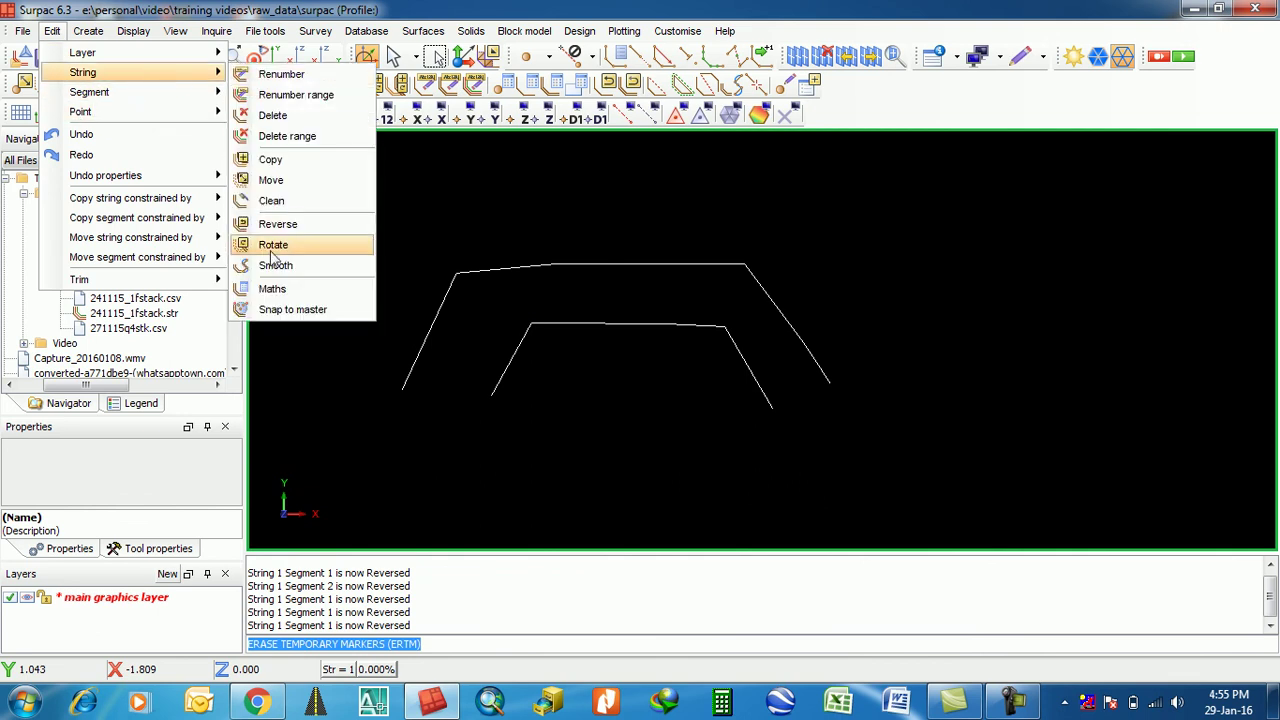
click(272, 288)
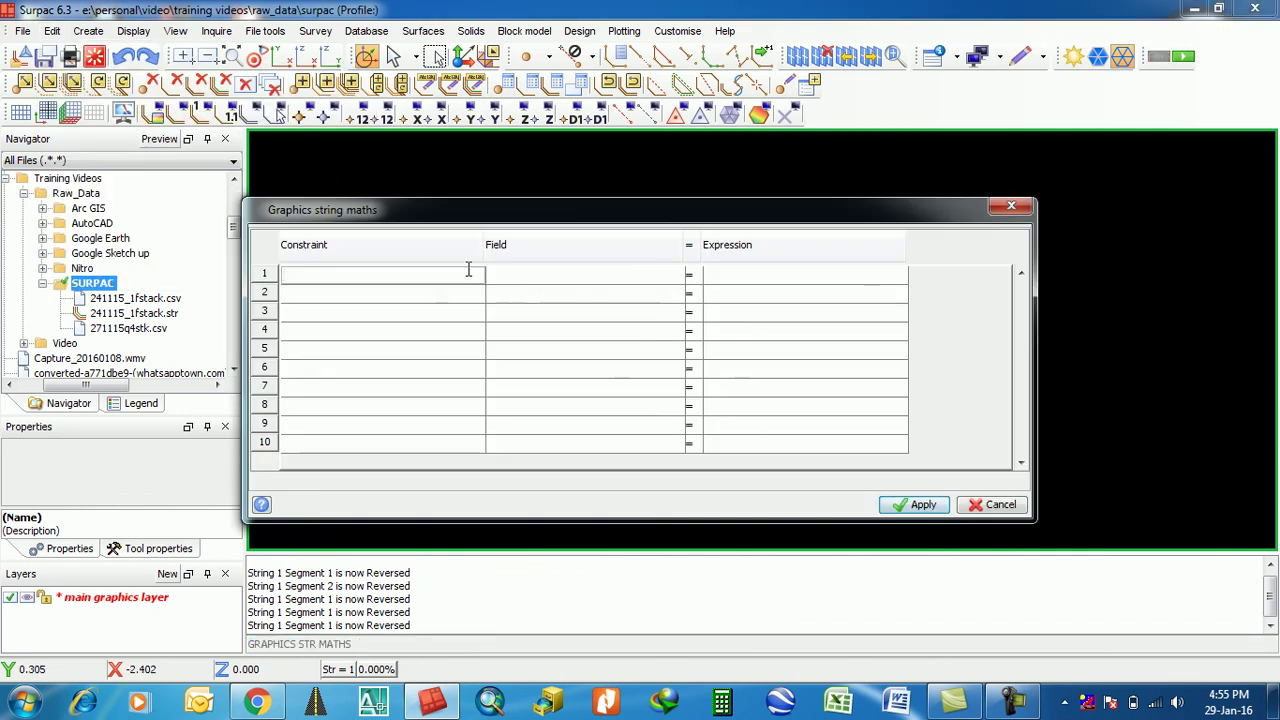
text(1)
click(640, 281)
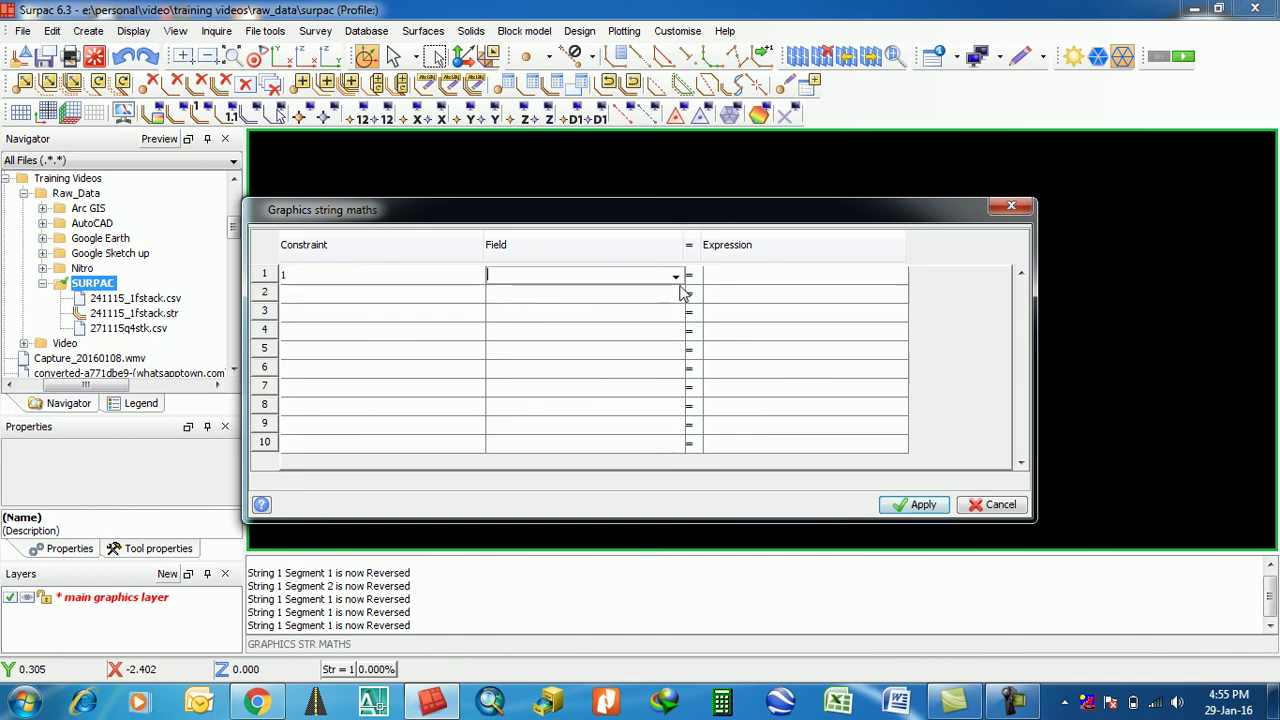
click(676, 276)
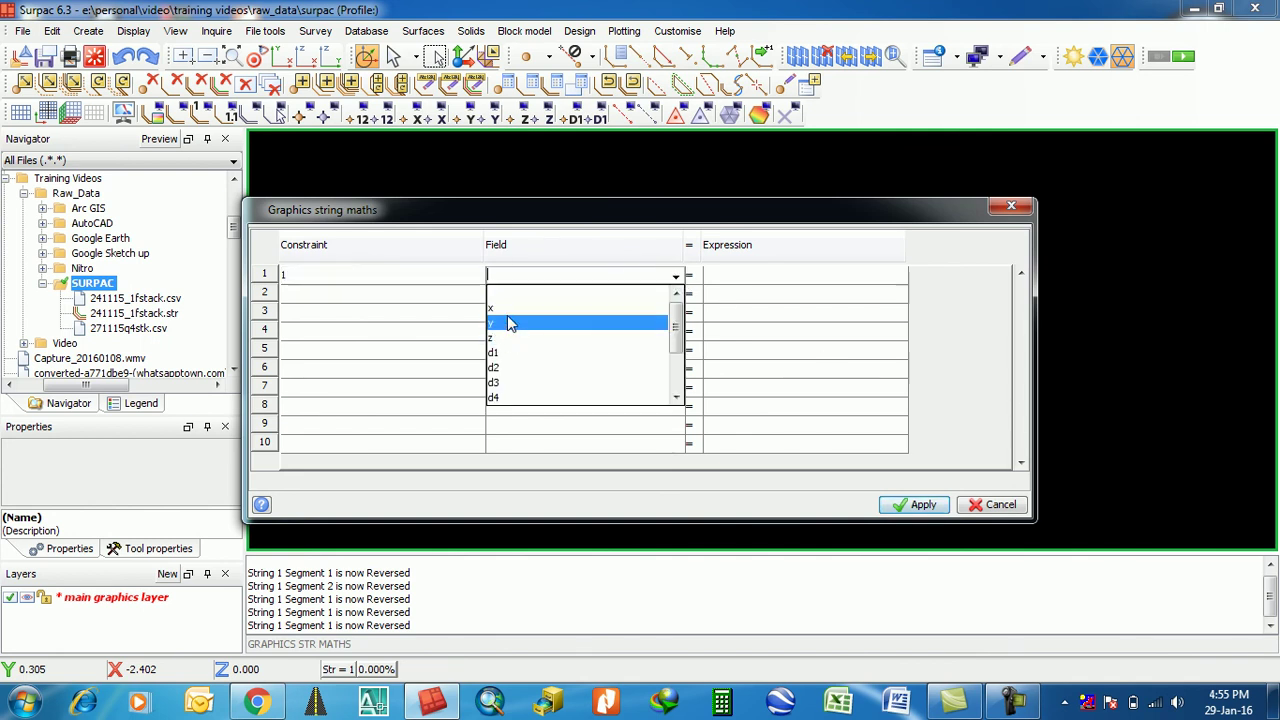
click(505, 308)
click(766, 274)
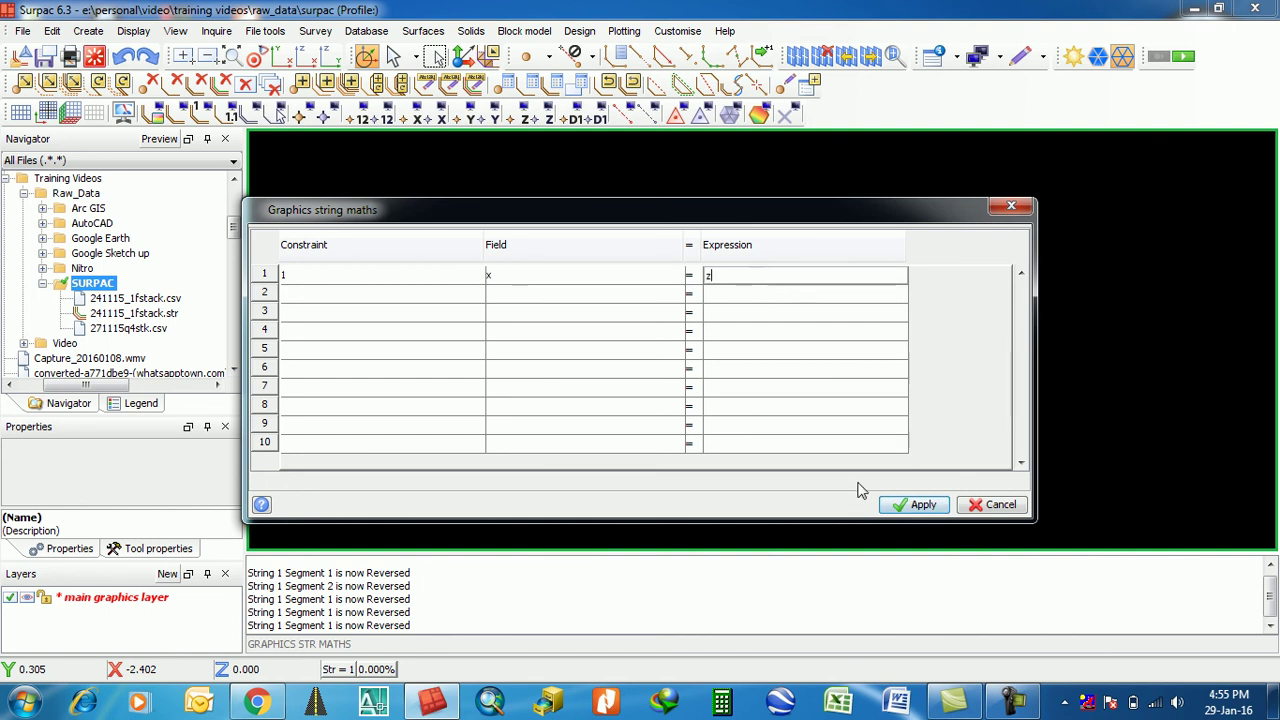
click(918, 504)
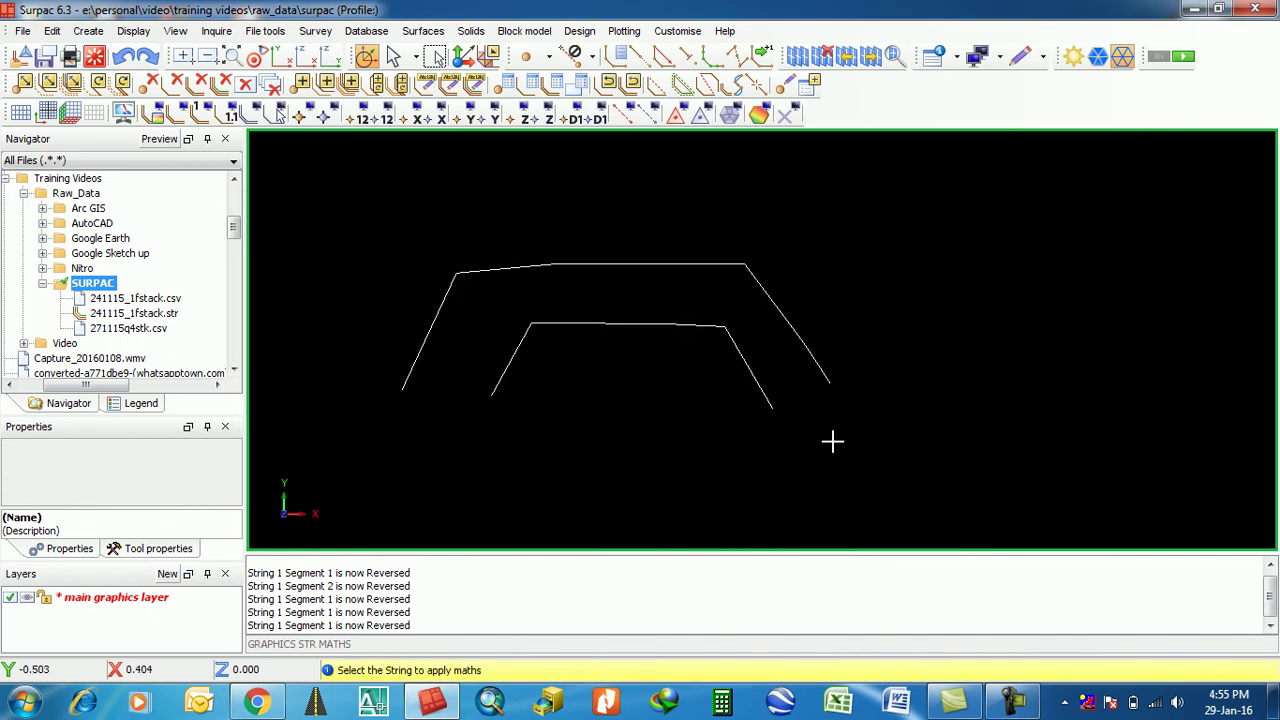
click(733, 263)
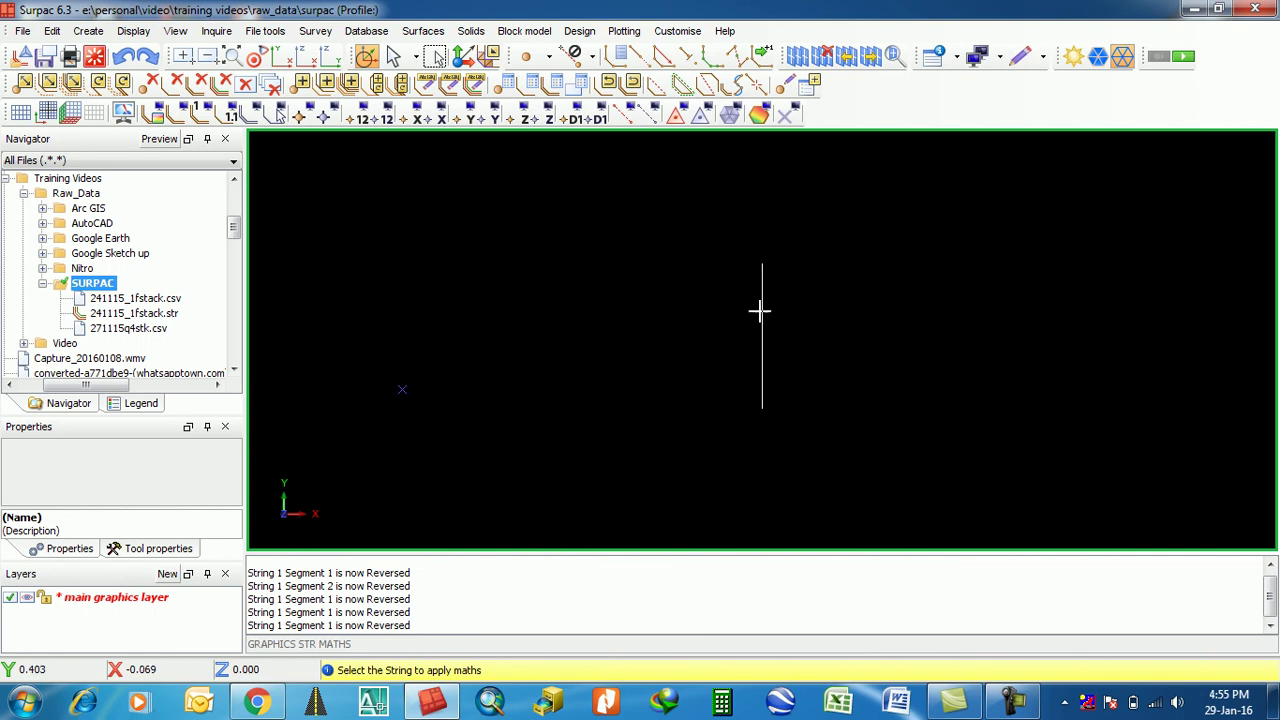
Clear the message window and examine the modified string in long section, plan and section views.
right_click(492, 598)
click(520, 598)
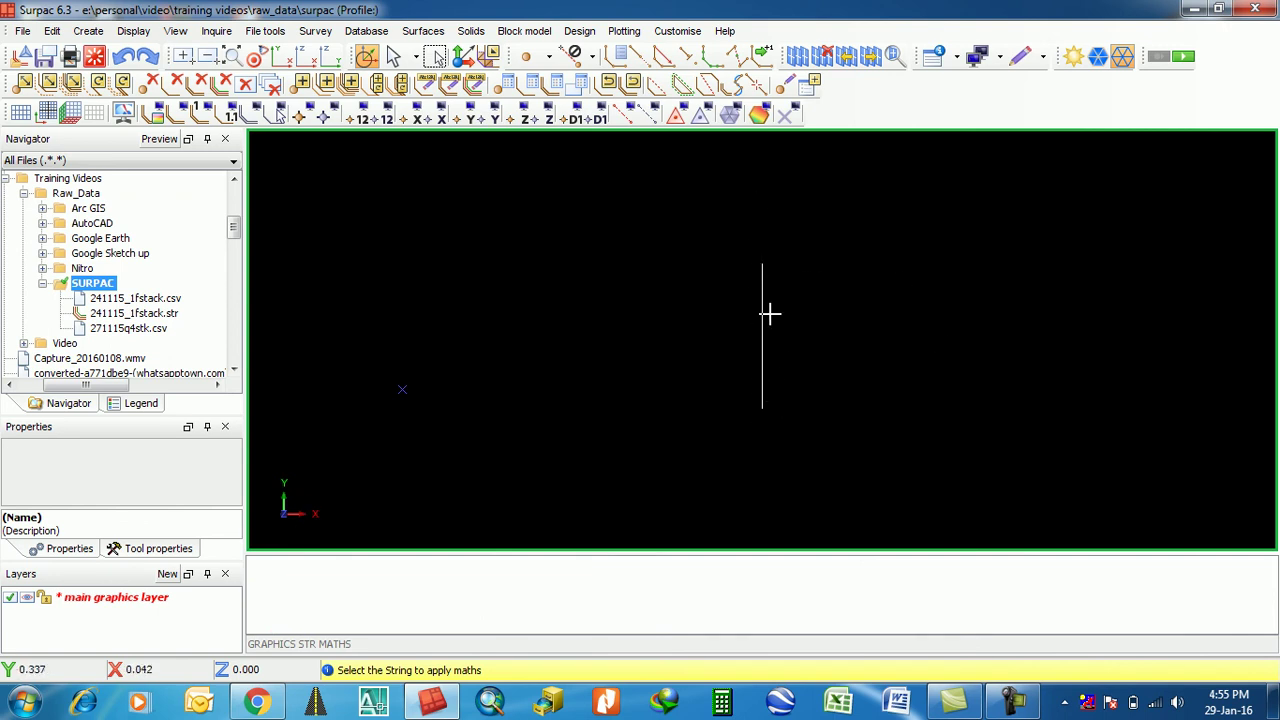
click(336, 62)
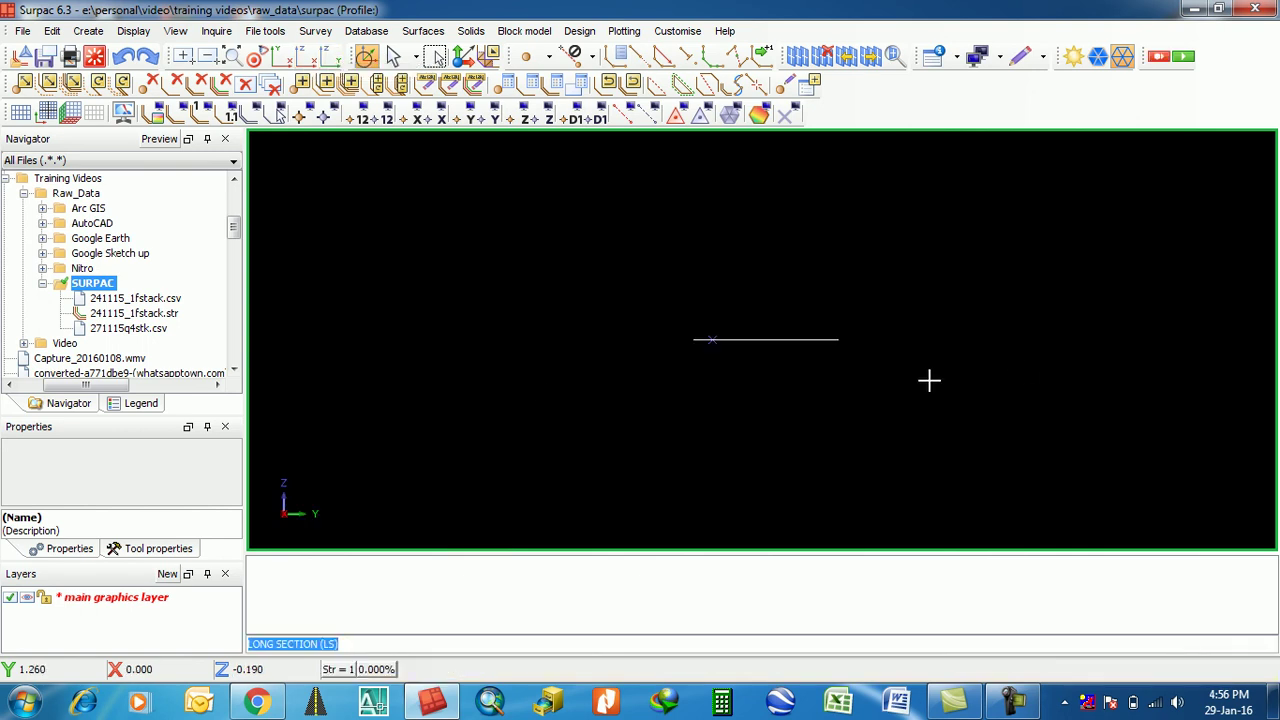
click(280, 55)
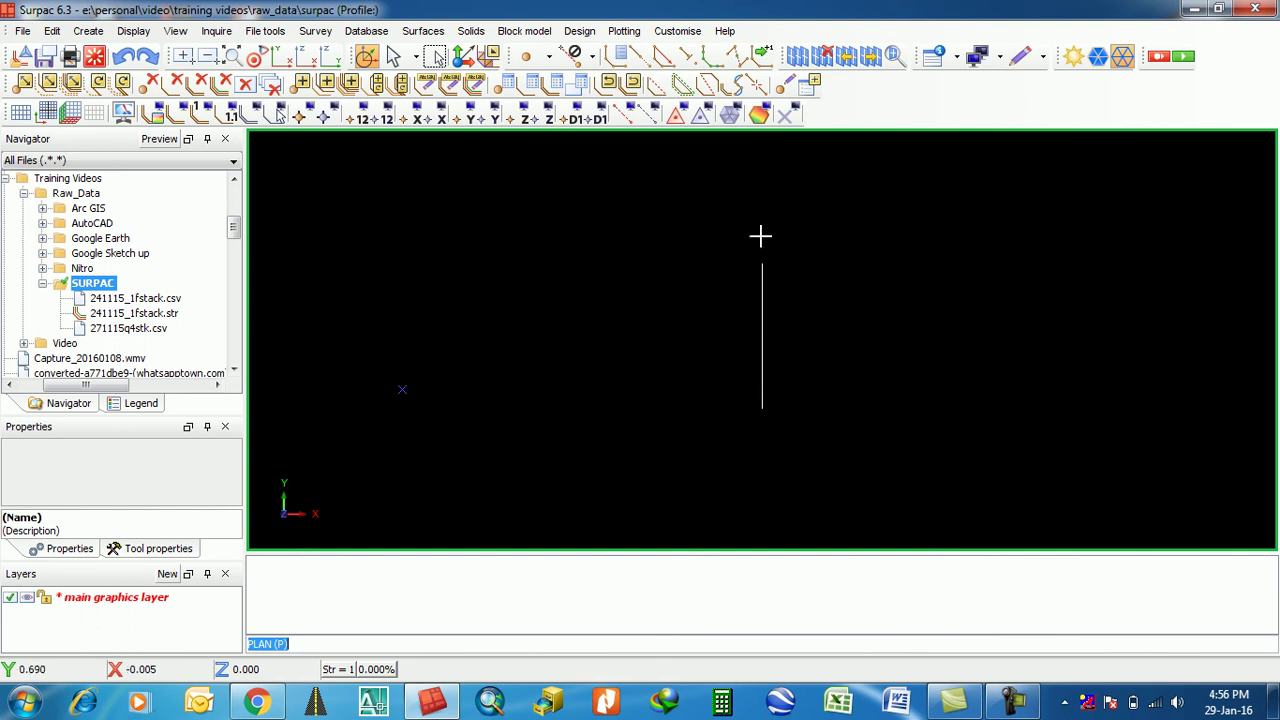
click(307, 57)
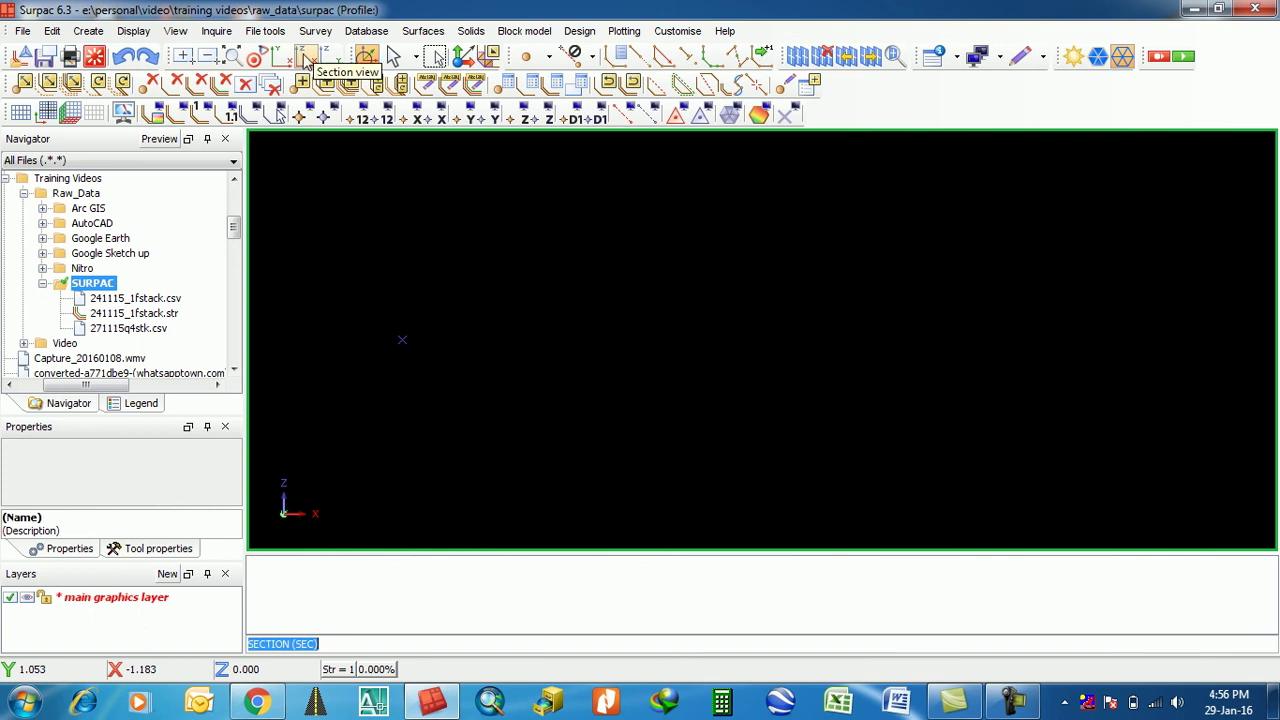
click(330, 57)
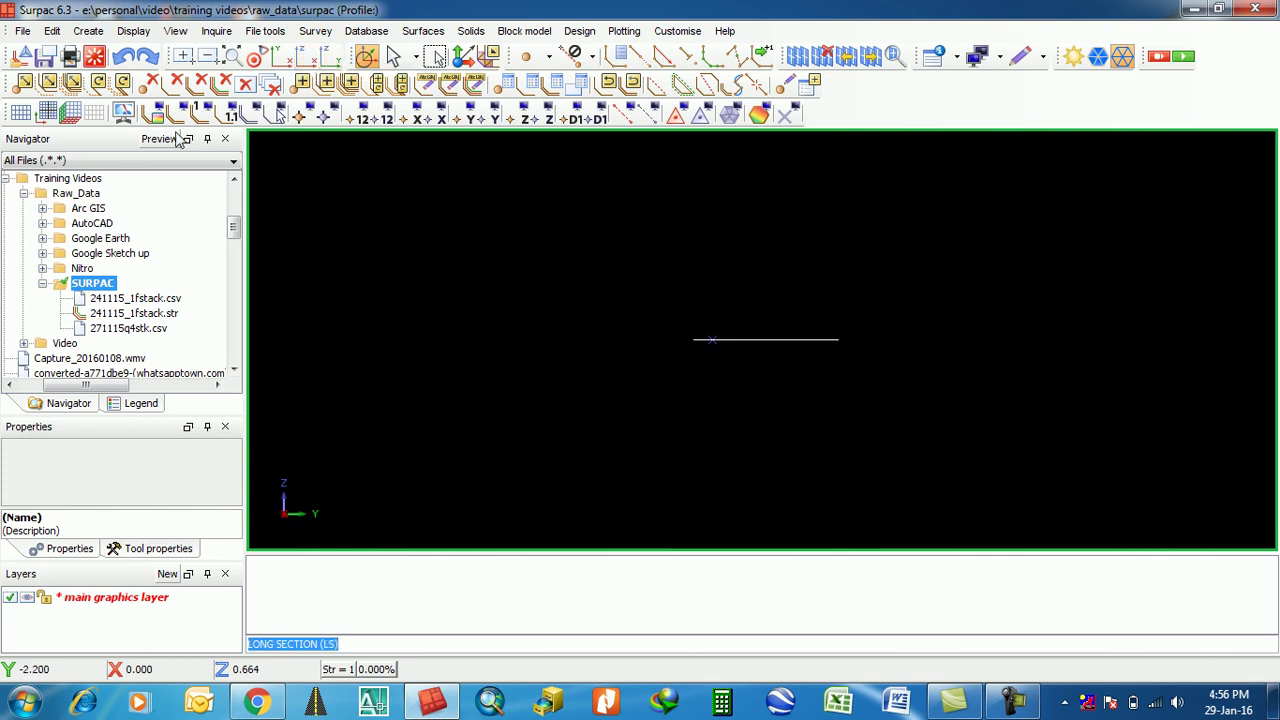
Reset the graphics workspace without saving the changes.
click(94, 56)
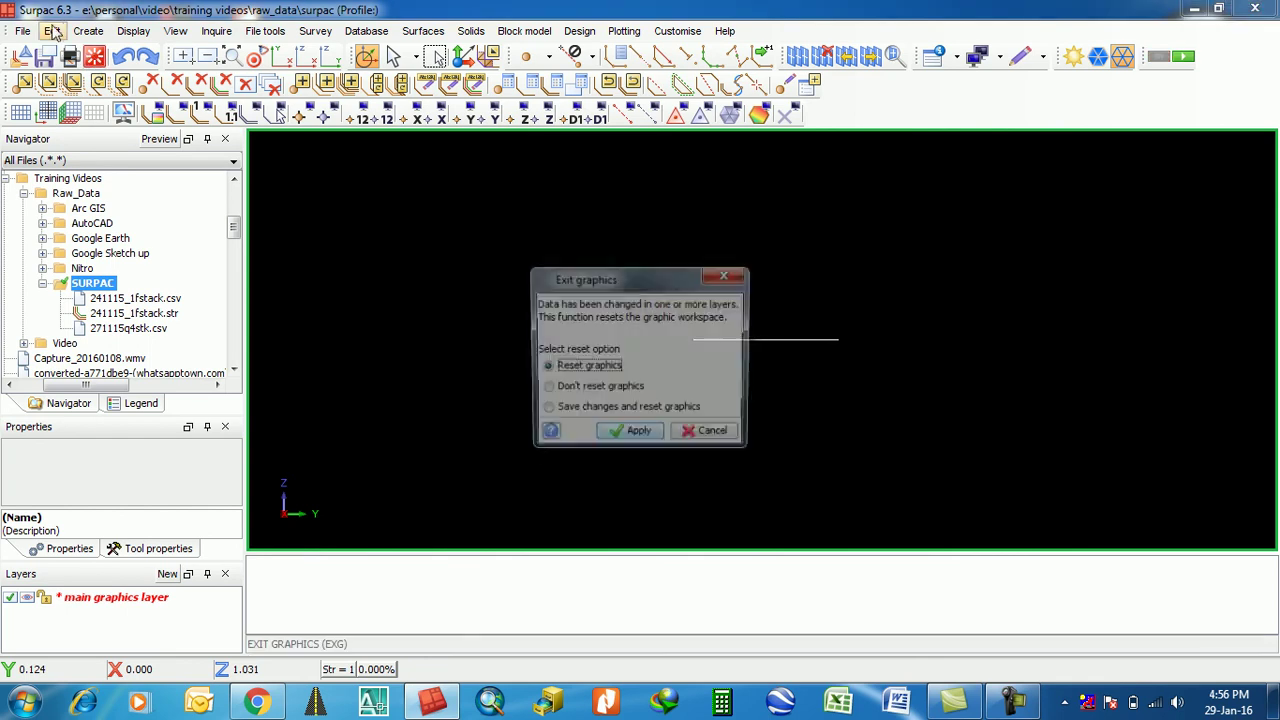
click(630, 431)
click(58, 33)
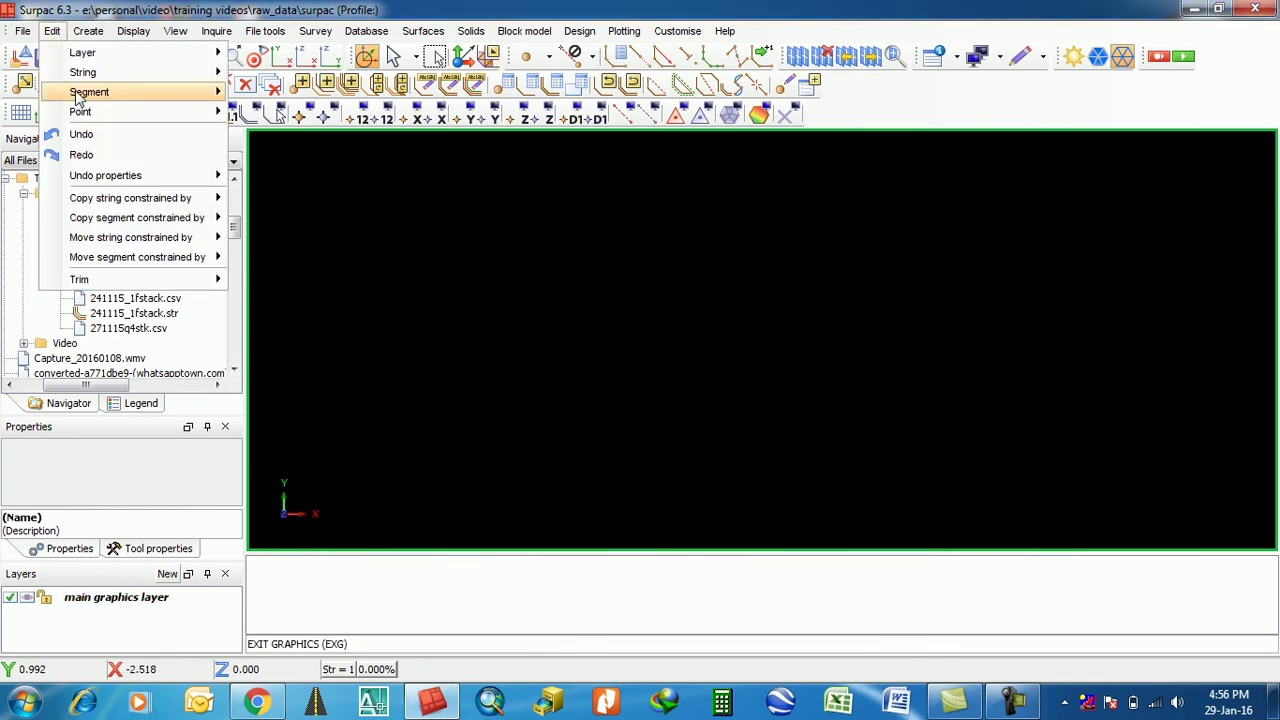
mouse_move(84, 82)
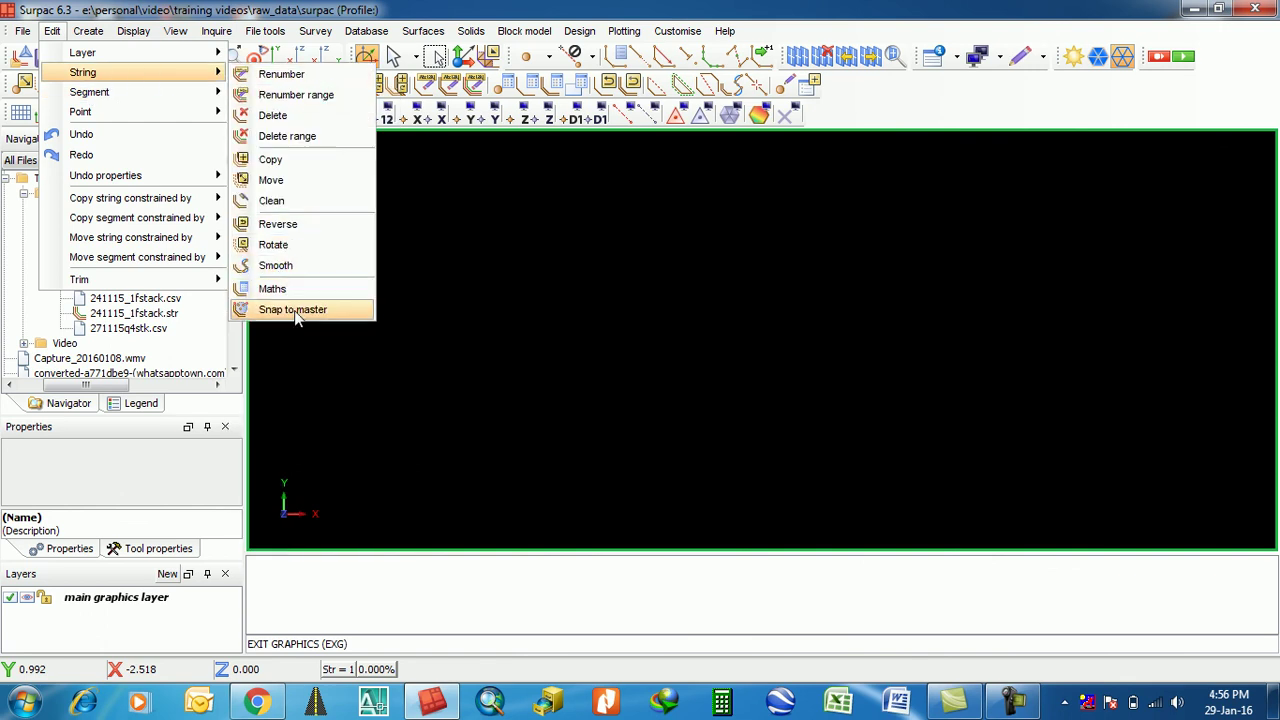
click(636, 324)
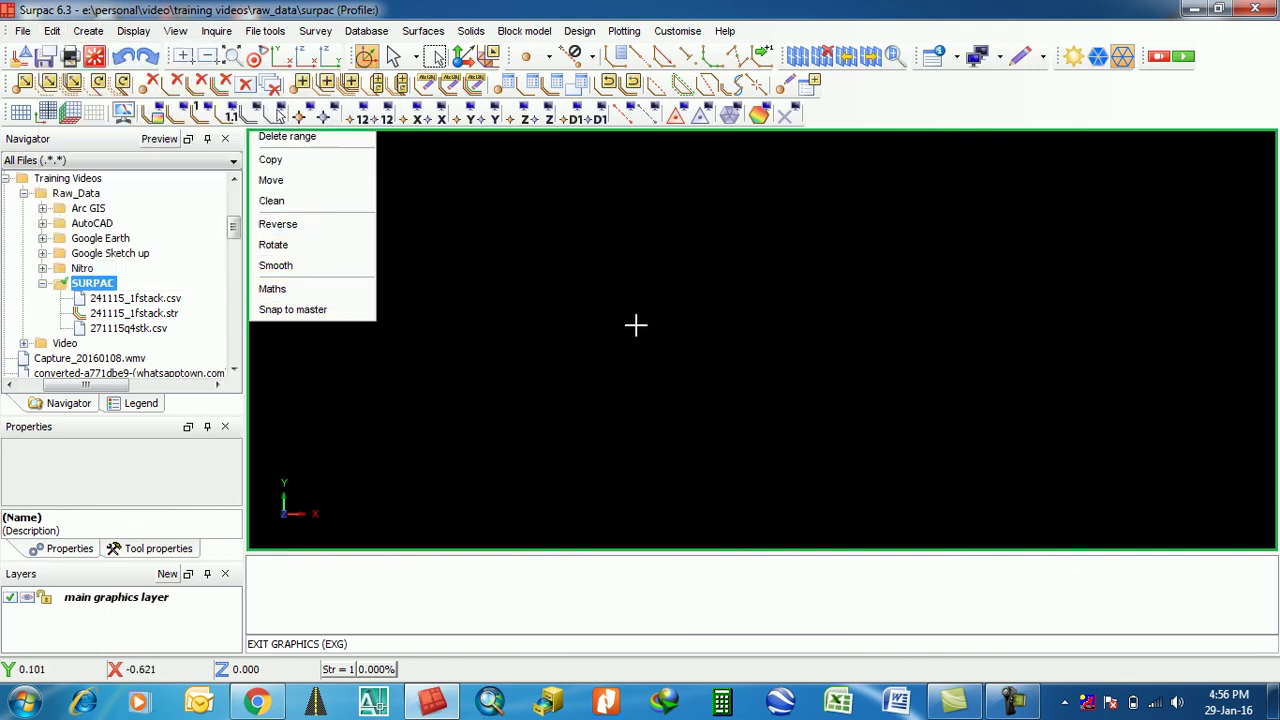
click(52, 31)
mouse_move(83, 72)
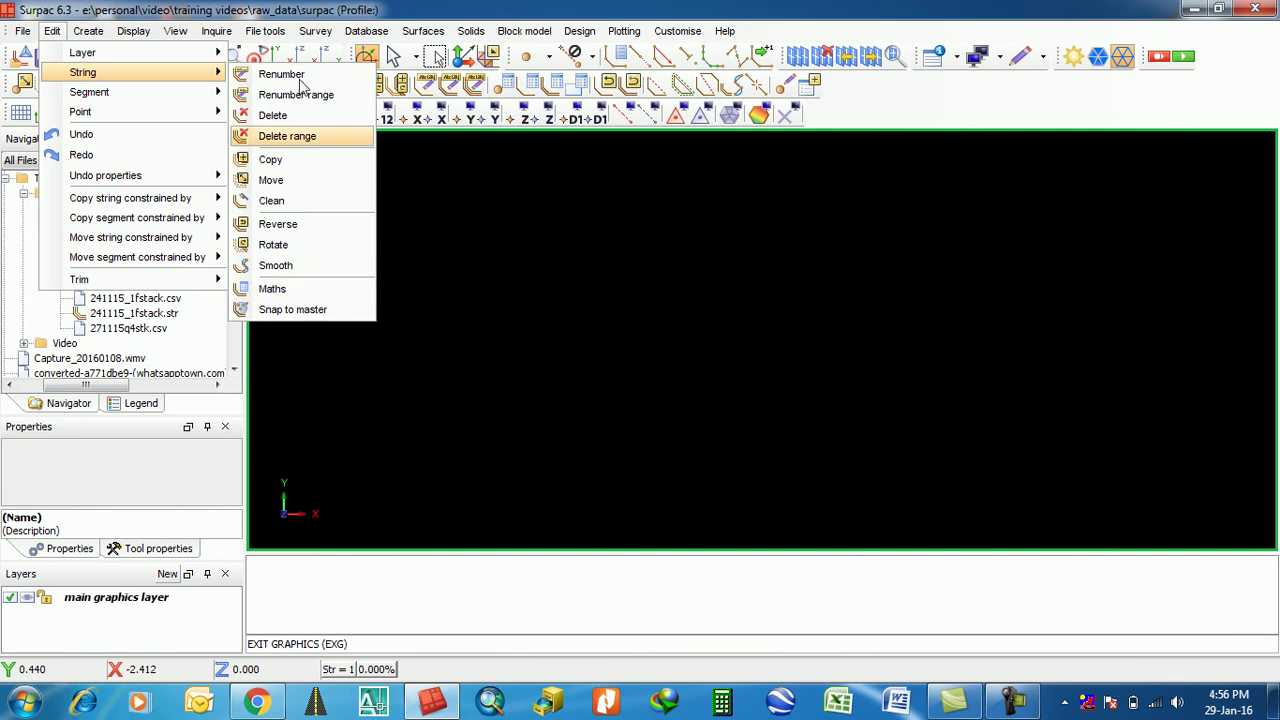
click(805, 307)
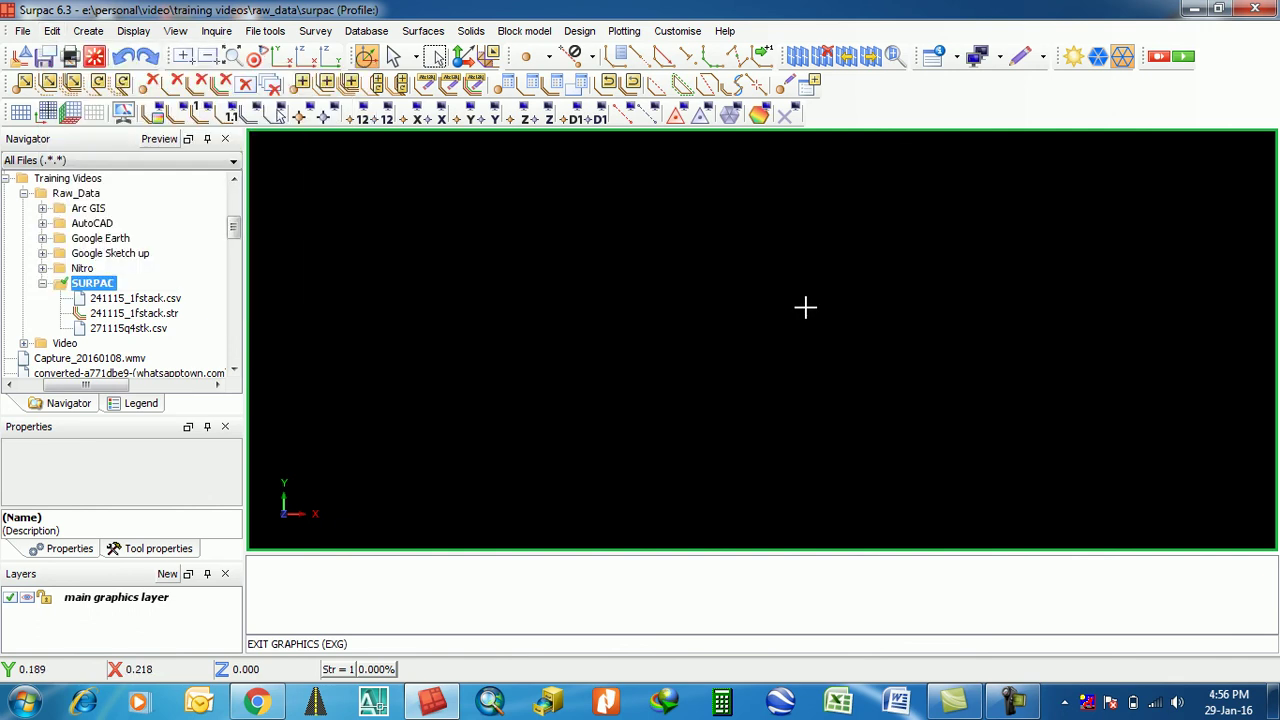